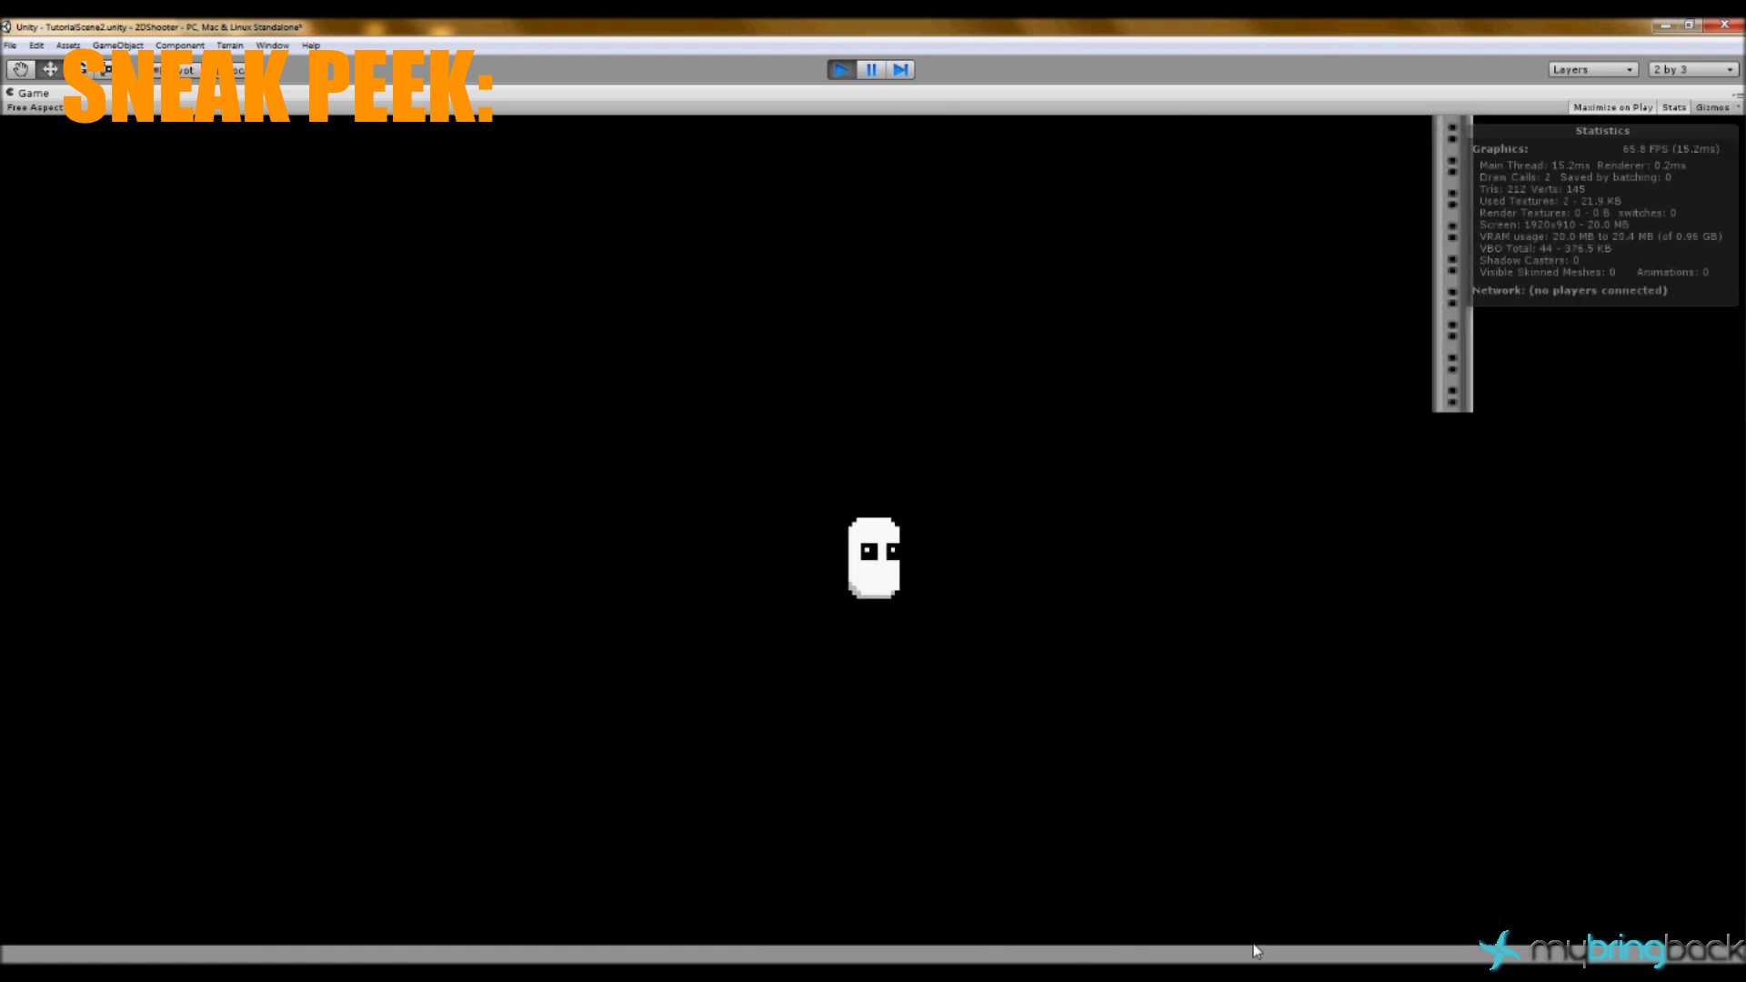
Step: Exit Play mode to get back to editing TutorialScene2
{"action": "left_click", "coordinate": [839, 69]}
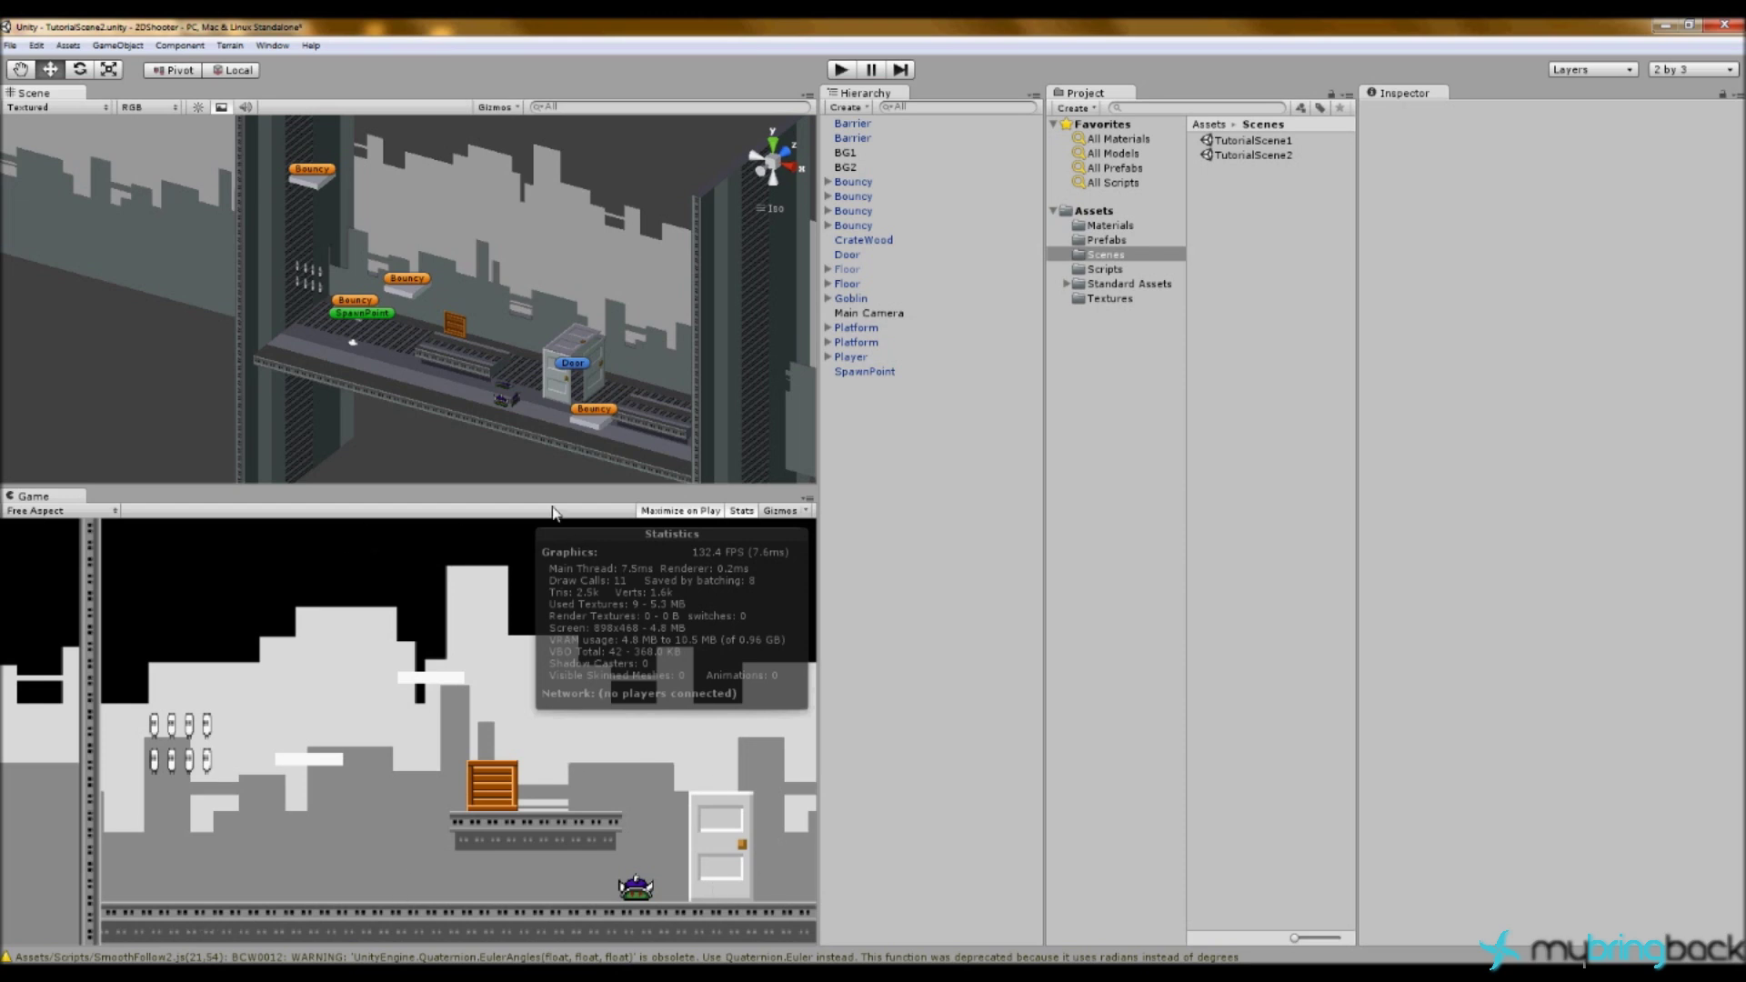
Step: Duplicate the floor Platform with Ctrl+D and drag the copy up along the Y axis
{"action": "left_click", "coordinate": [473, 351]}
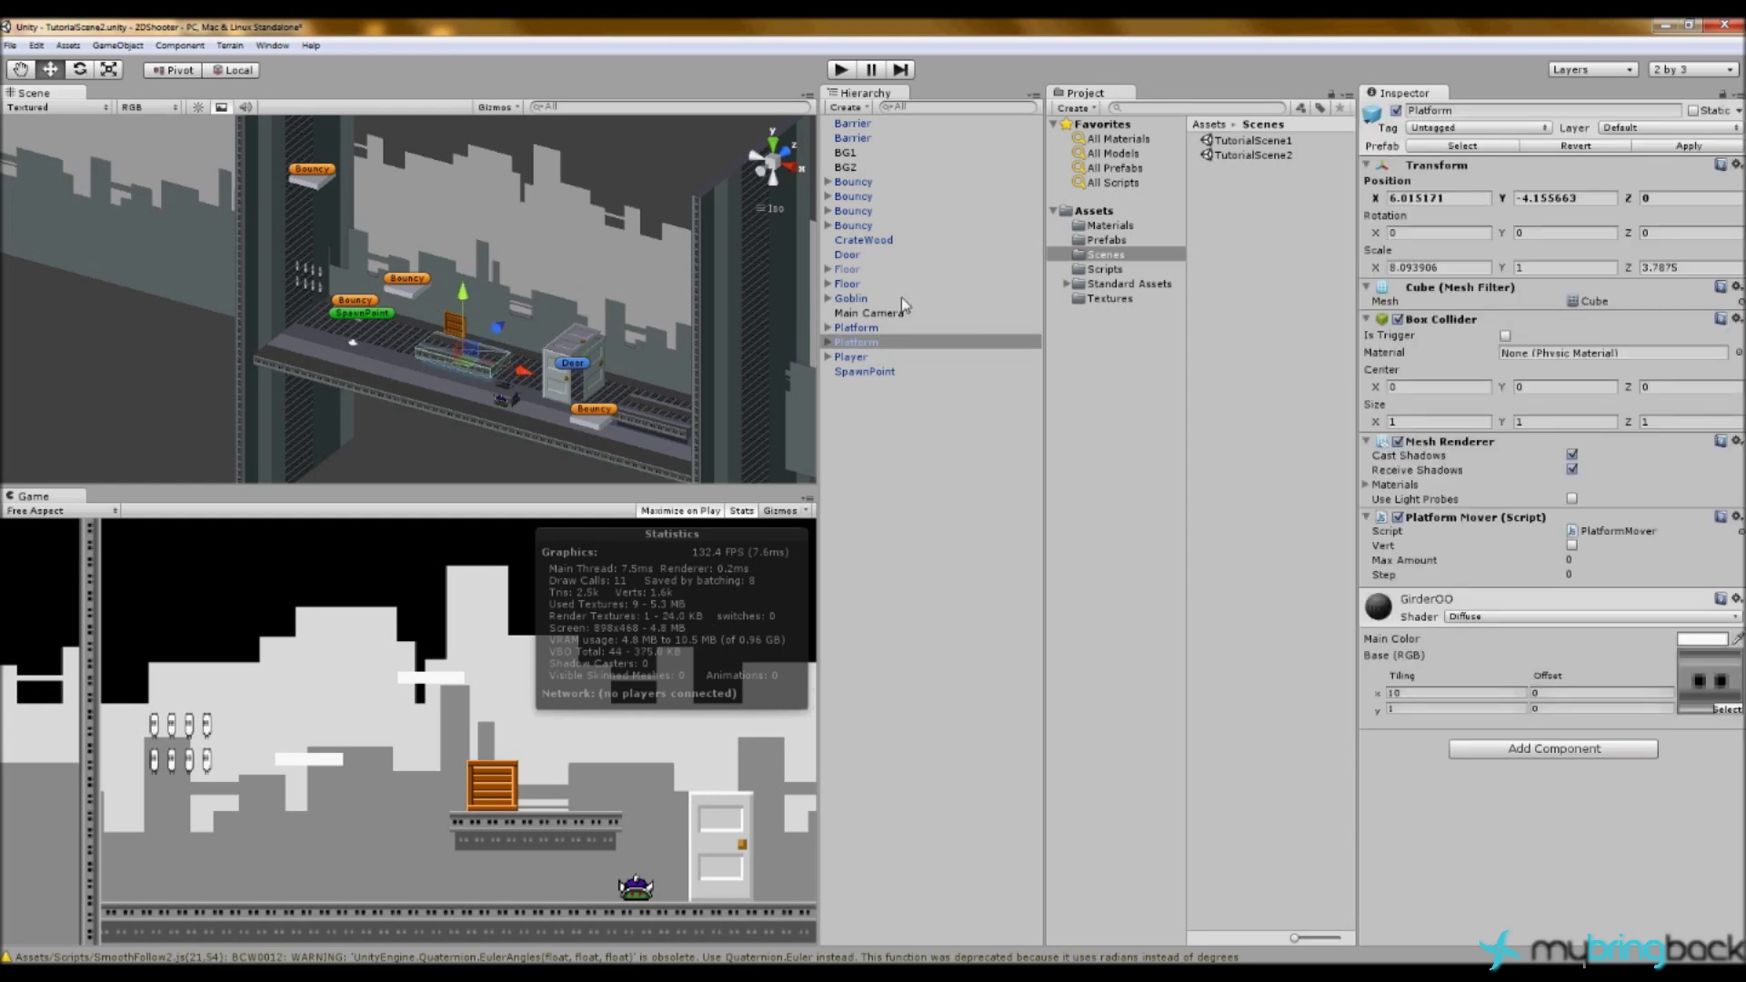
{"action": "key", "text": "ctrl+d"}
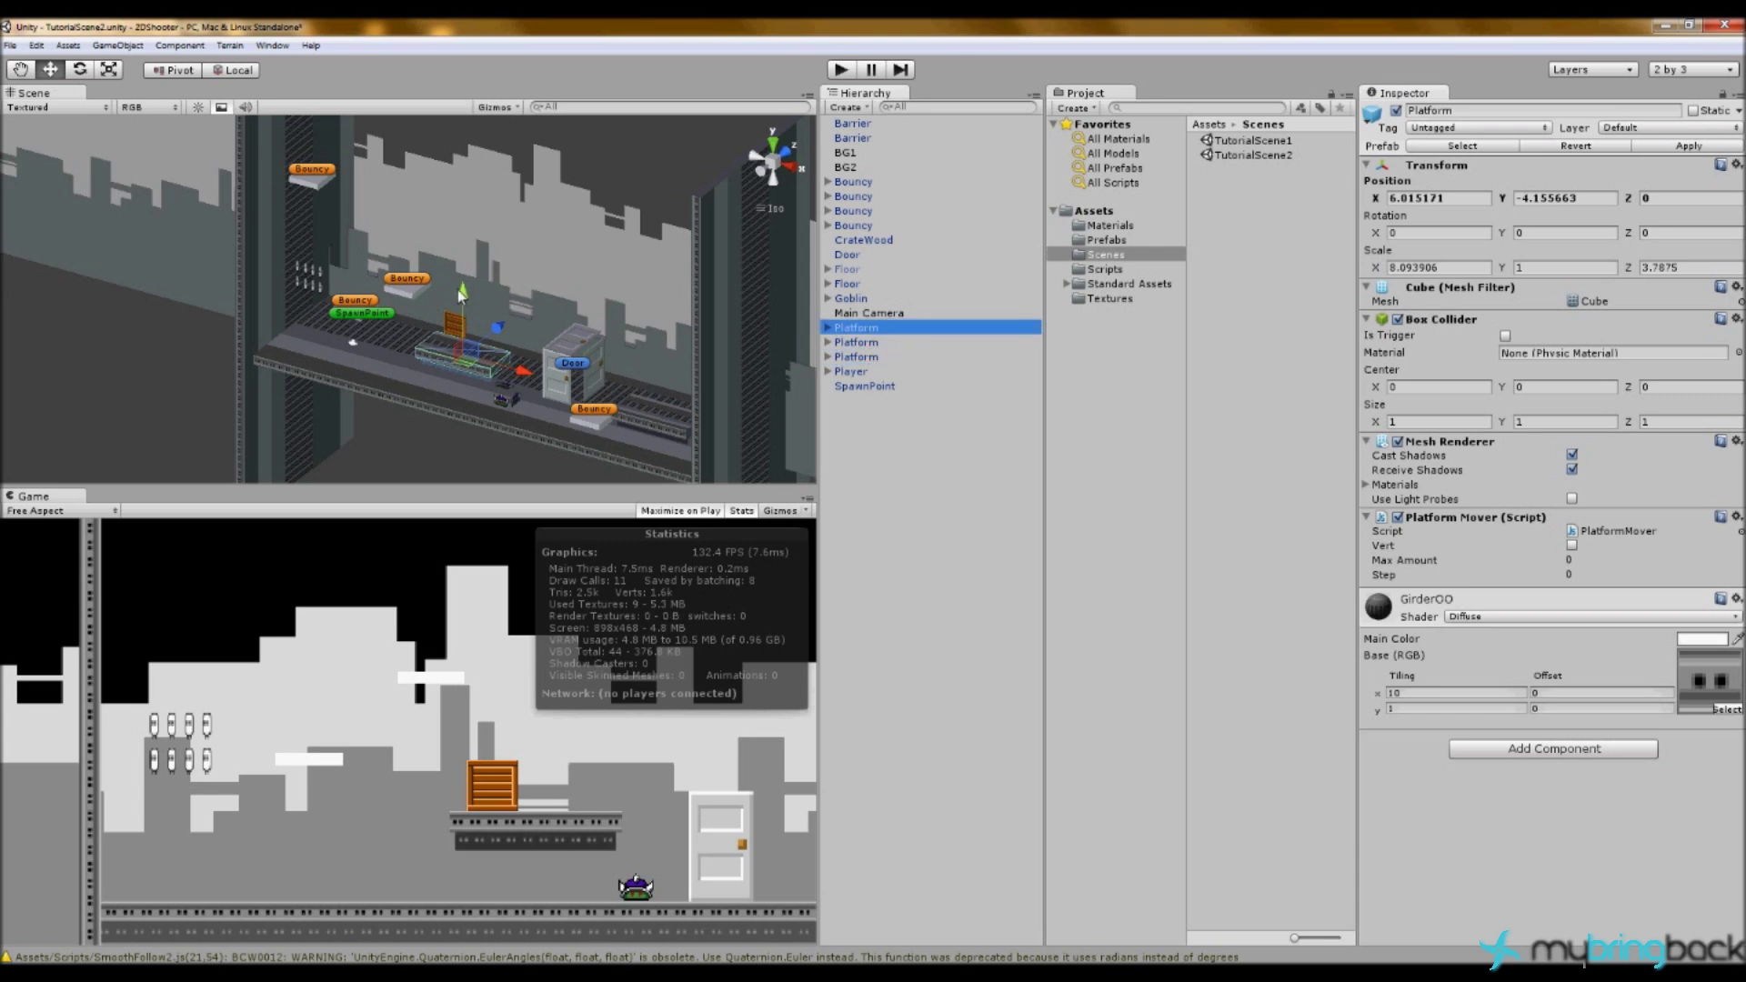
{"action": "left_click_drag", "start_coordinate": [459, 289], "coordinate": [468, 167]}
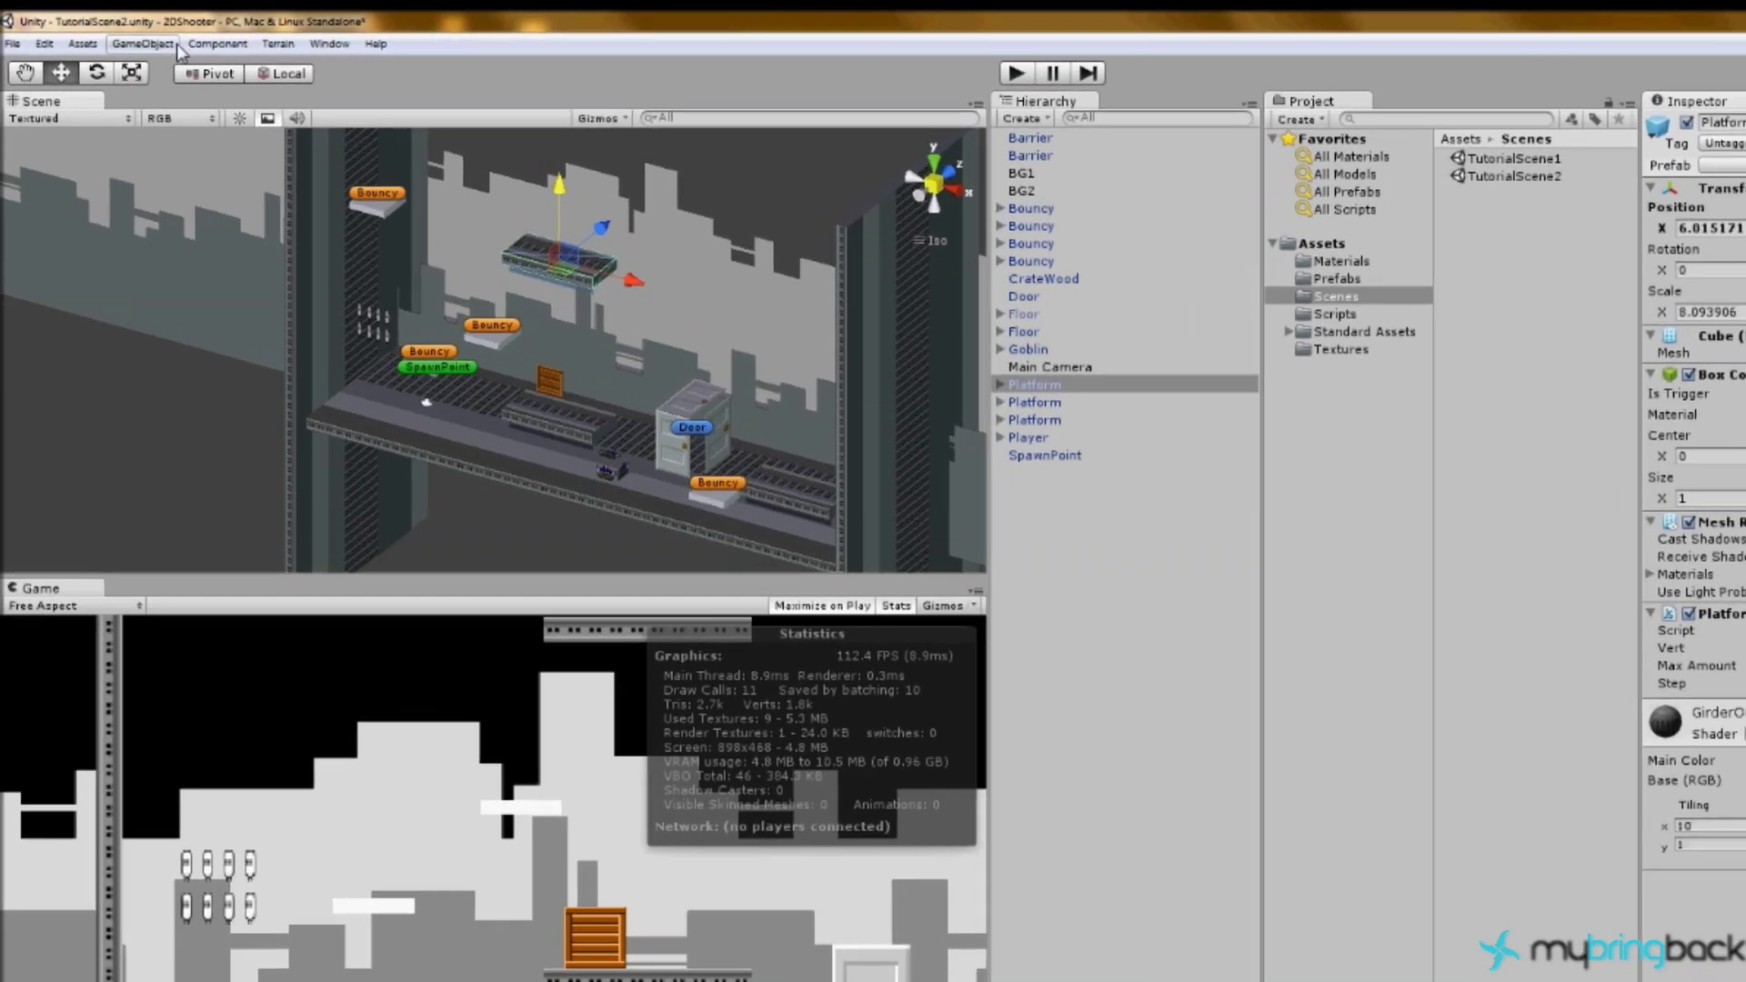
Step: Create a Particle System from the GameObject menu and turn on Prewarm
{"action": "left_click", "coordinate": [136, 45]}
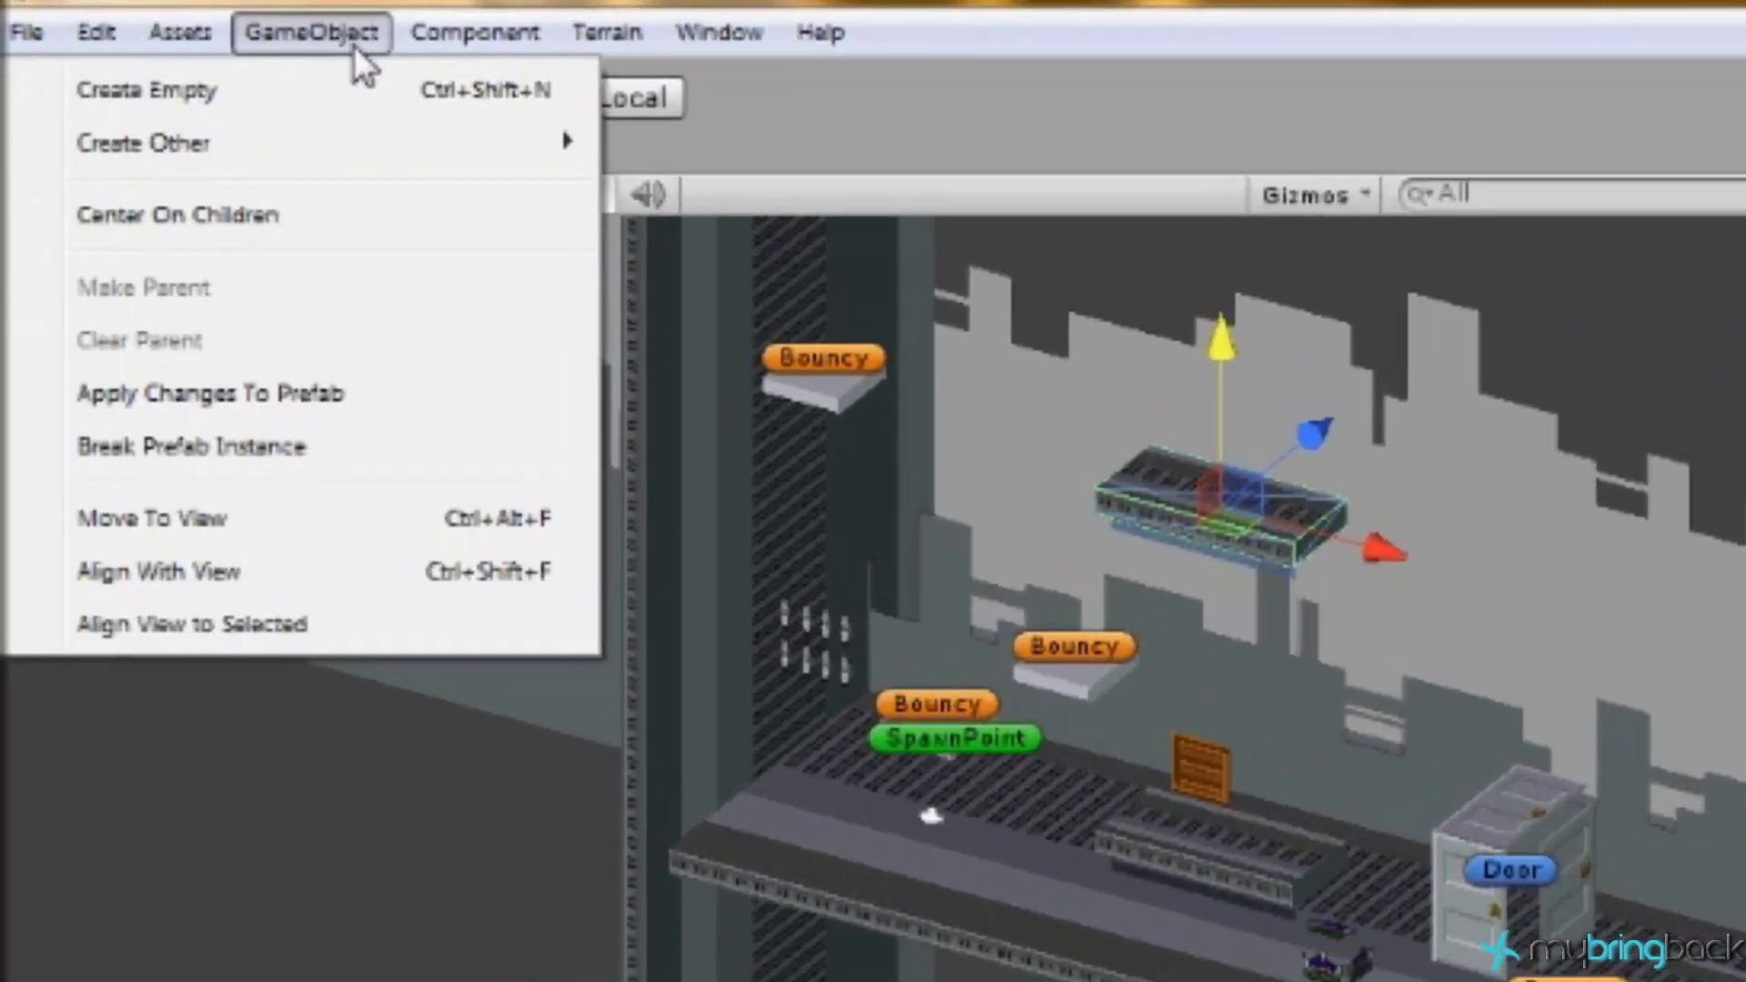
{"action": "mouse_move", "coordinate": [213, 85]}
{"action": "left_click", "coordinate": [817, 155]}
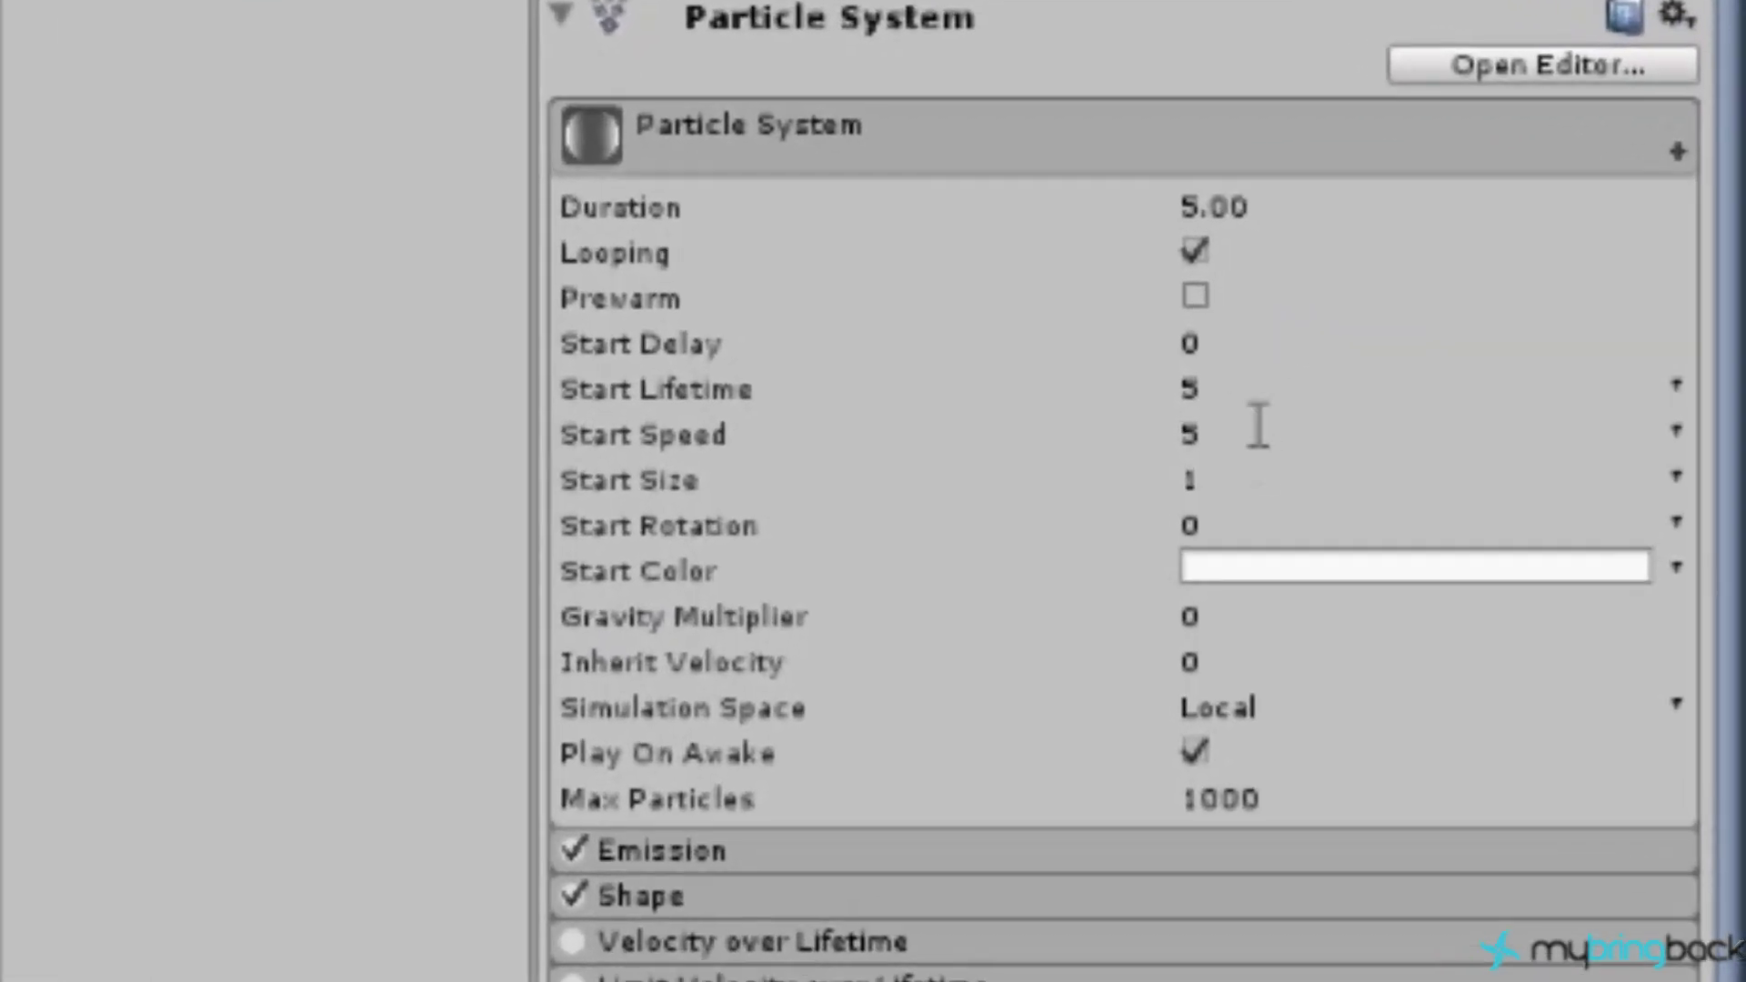
{"action": "left_click", "coordinate": [1194, 296]}
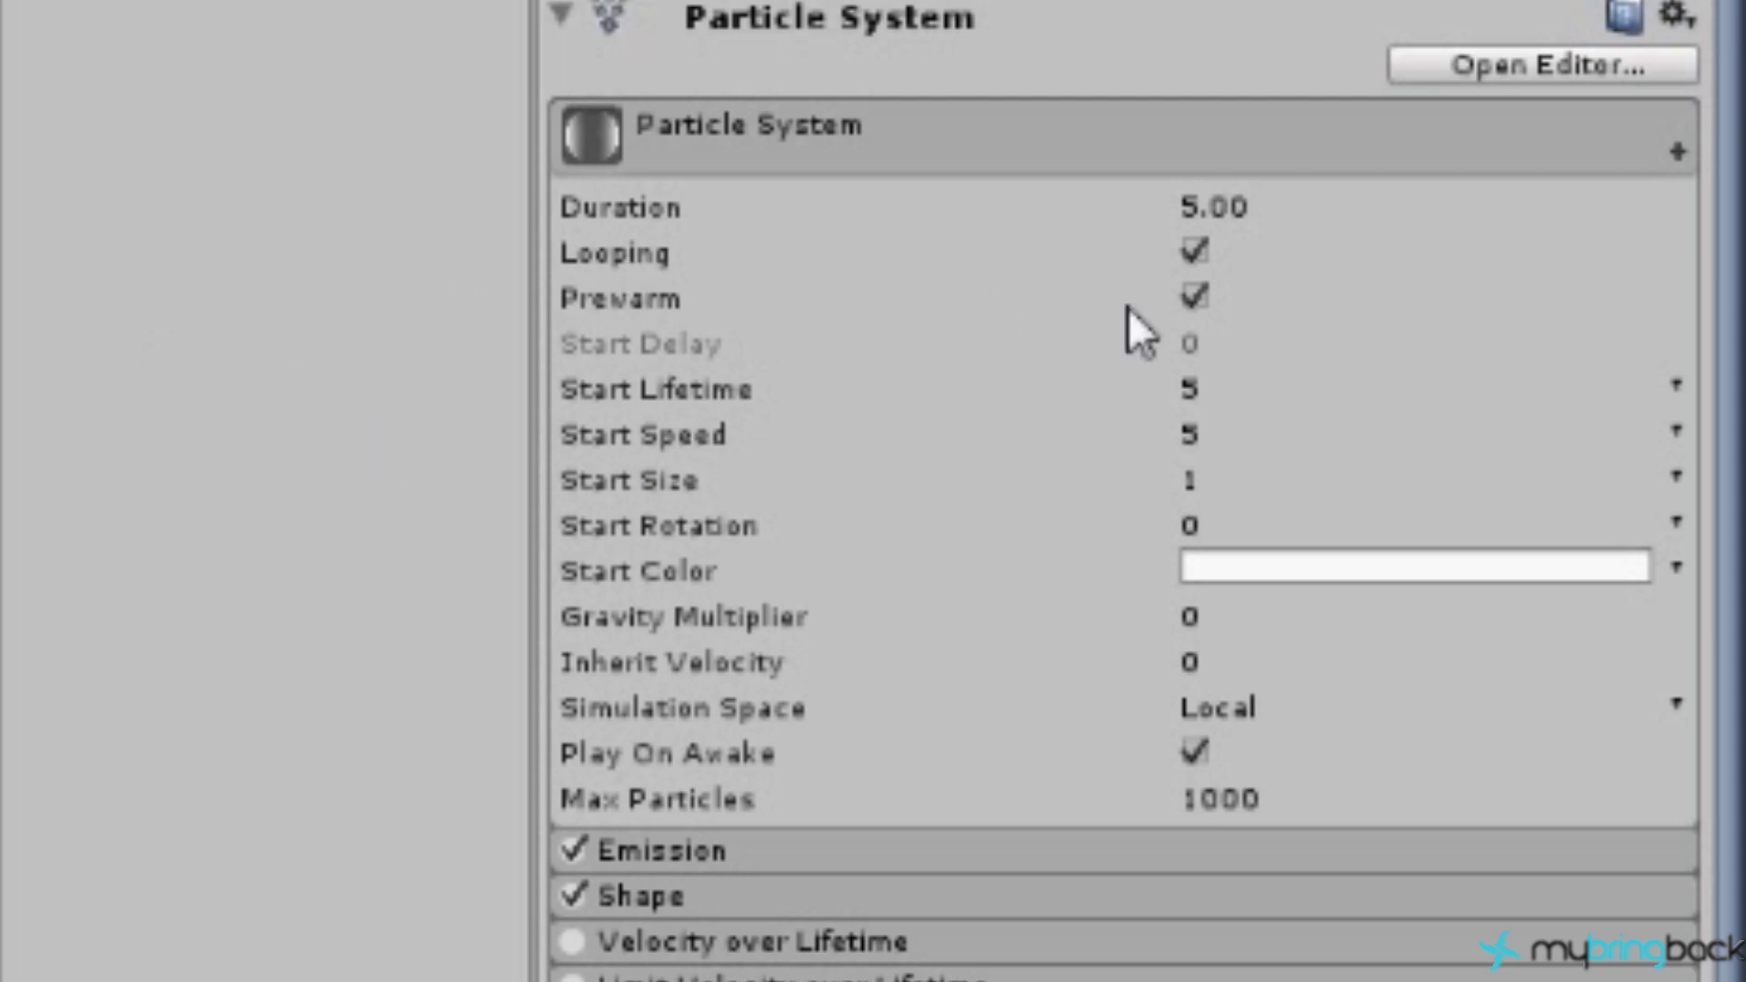
Step: Settle the particles' Start Lifetime on 1 after trying 2 and 0.05
{"action": "left_click", "coordinate": [1216, 382]}
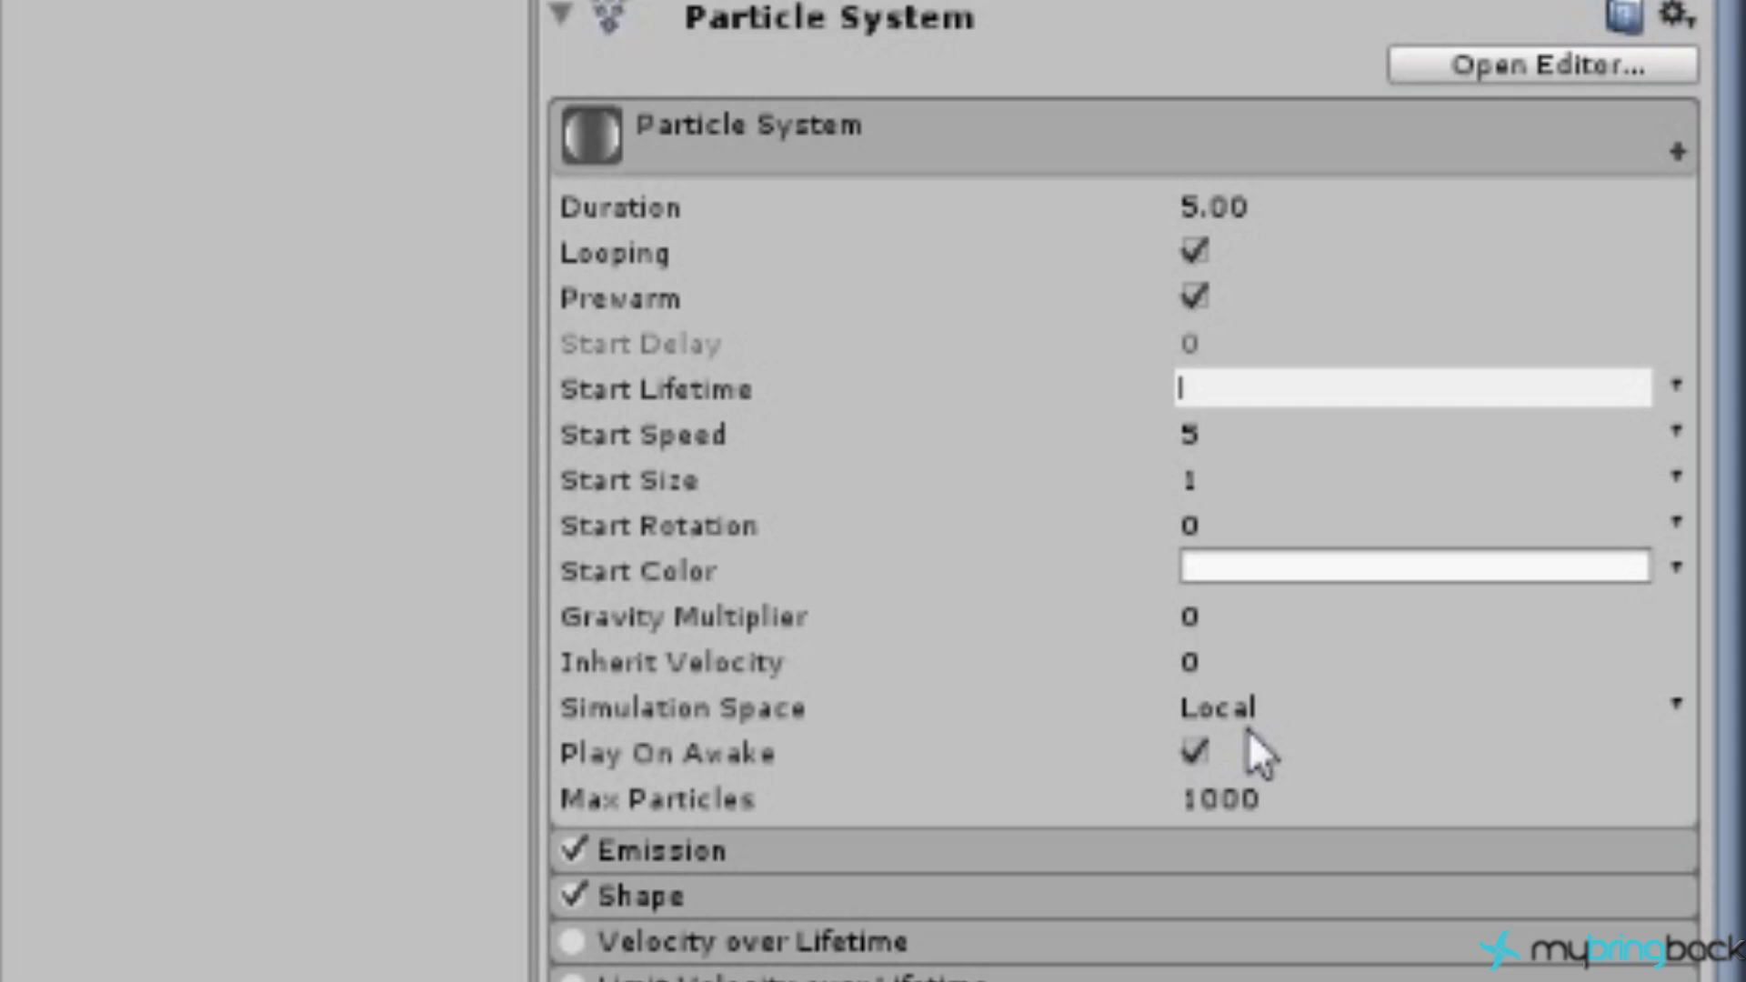
{"action": "key", "text": "Return"}
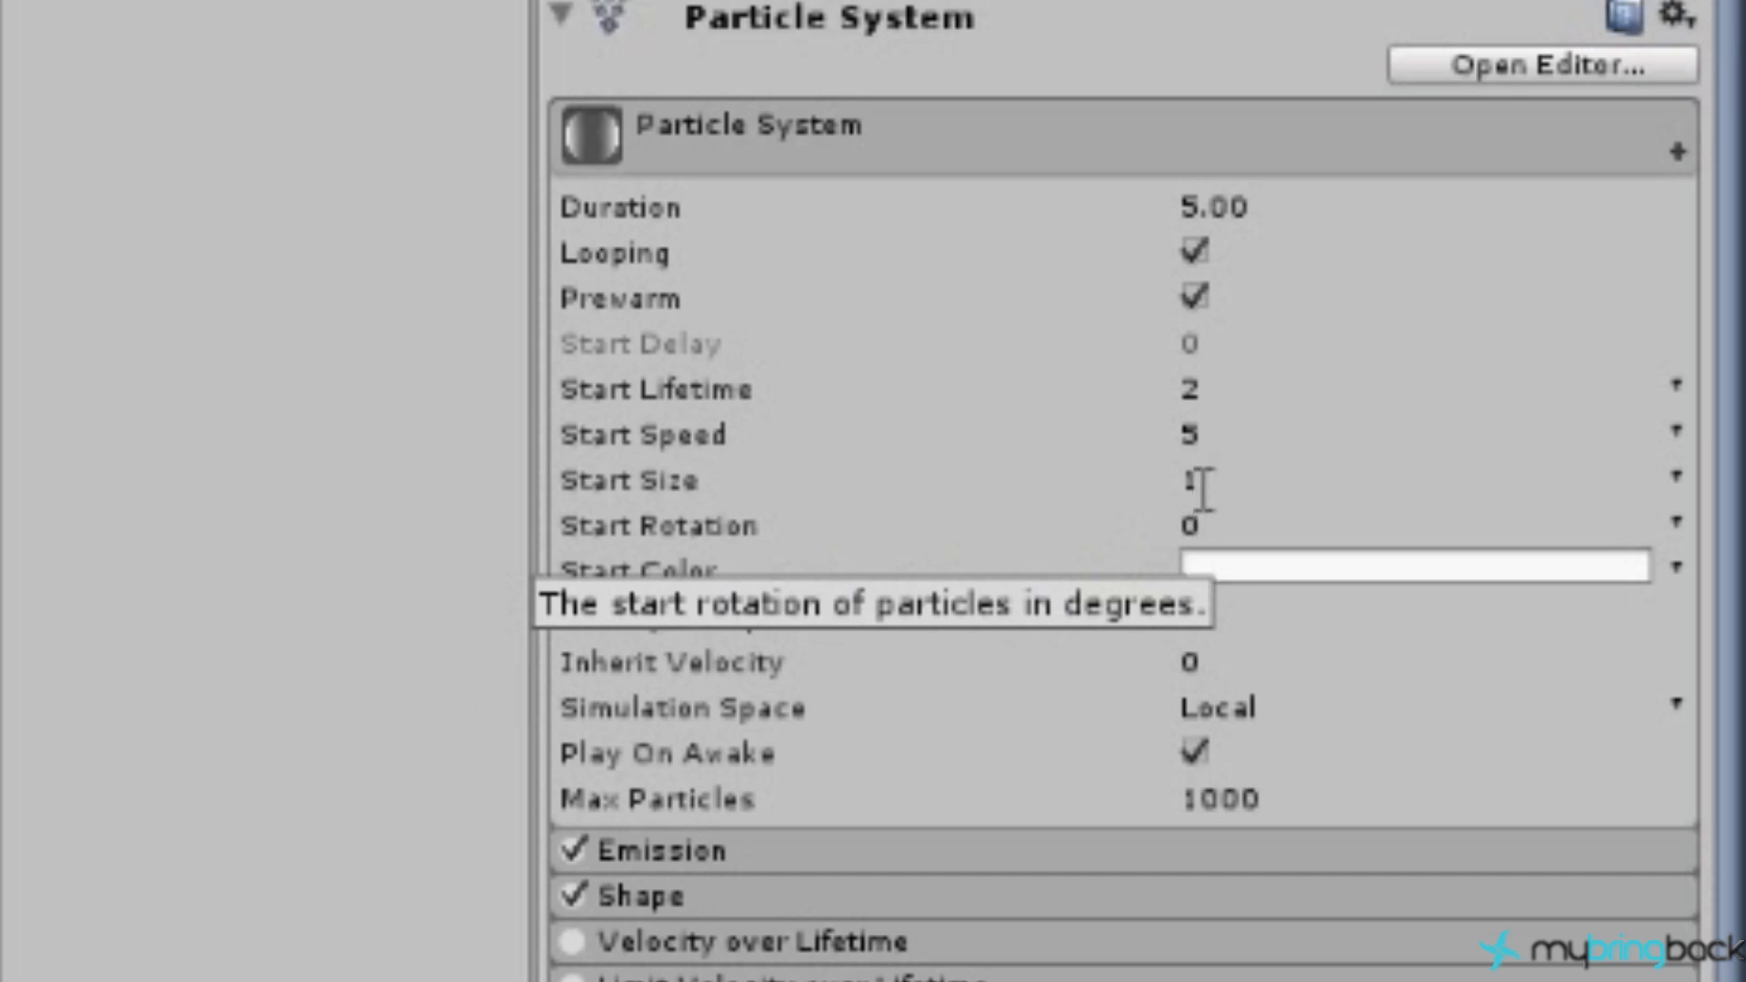
{"action": "left_click", "coordinate": [1192, 389]}
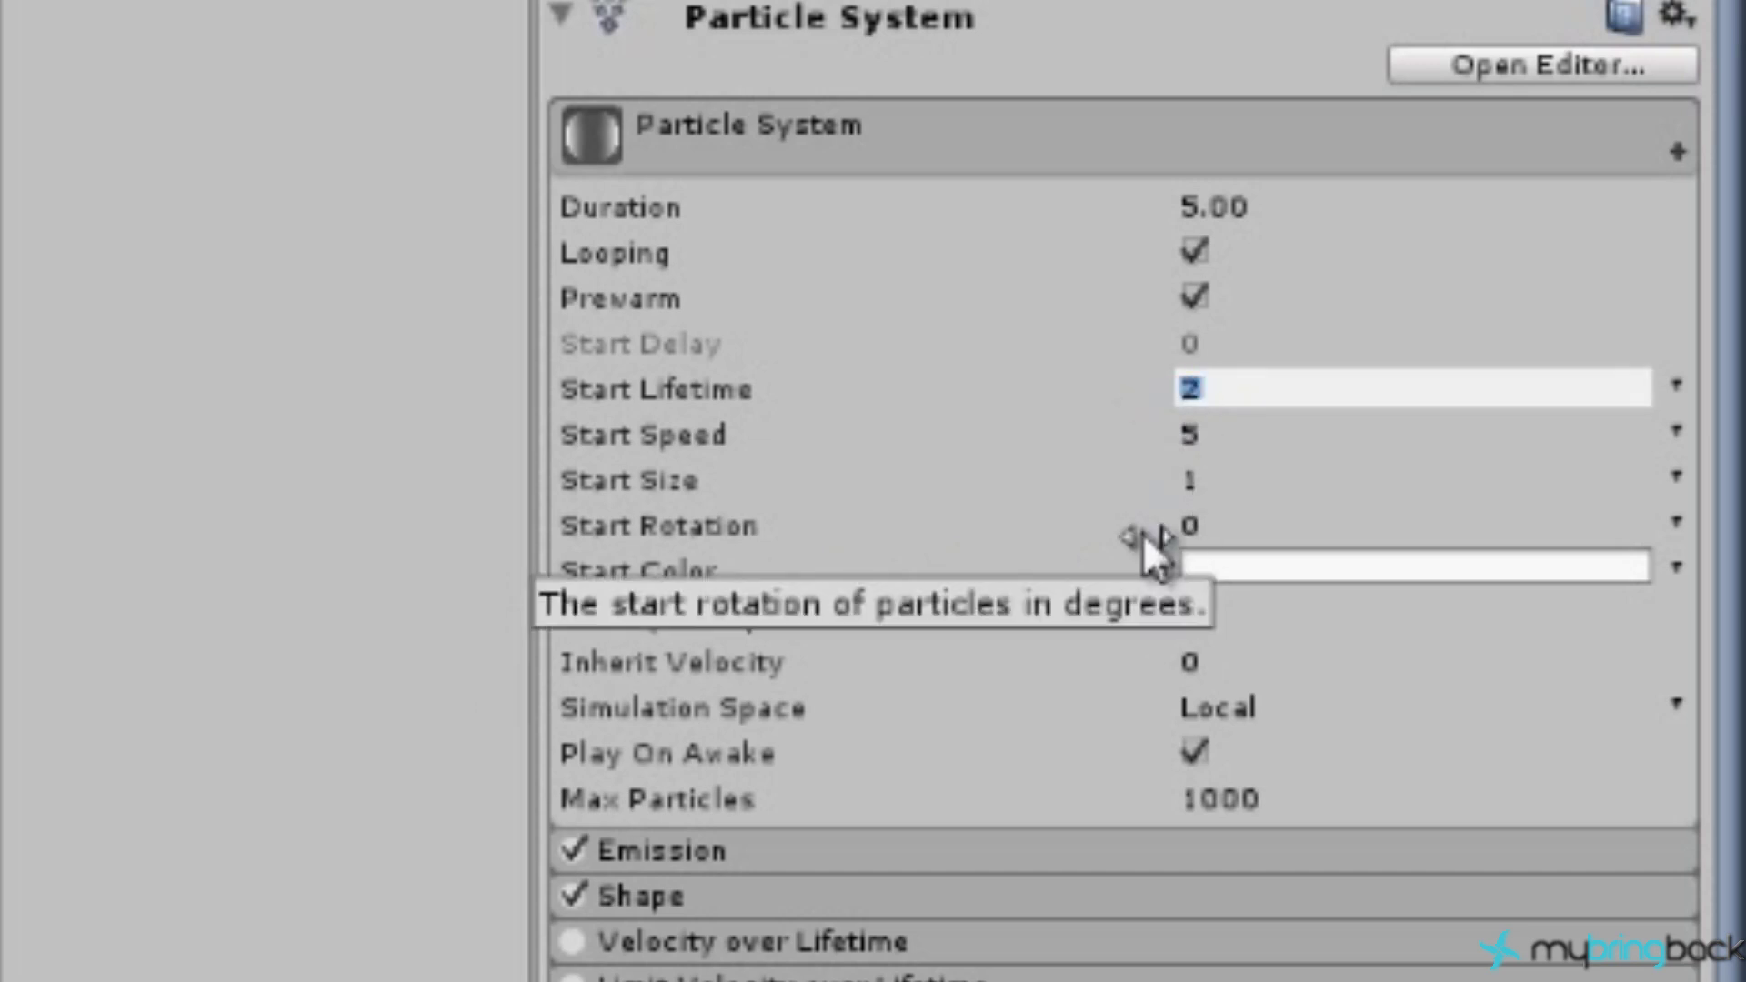
{"action": "type", "text": "0.05"}
{"action": "key", "text": "Return"}
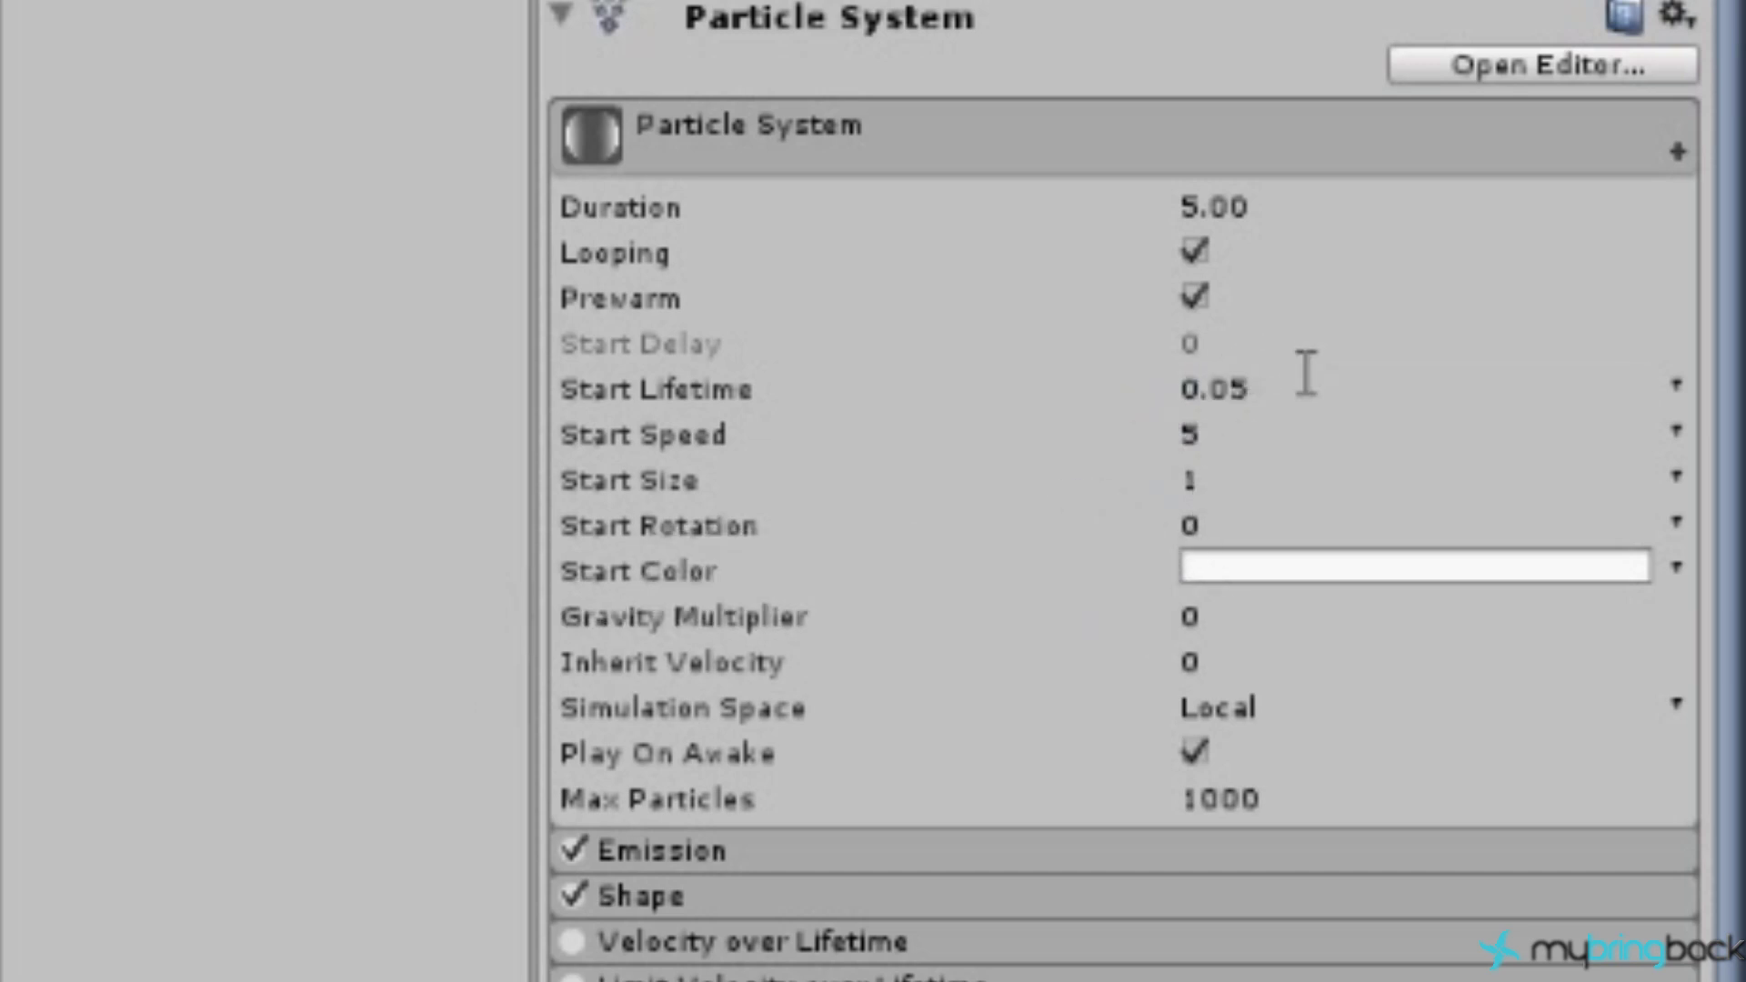
{"action": "left_click", "coordinate": [1231, 436]}
{"action": "left_click", "coordinate": [1282, 393]}
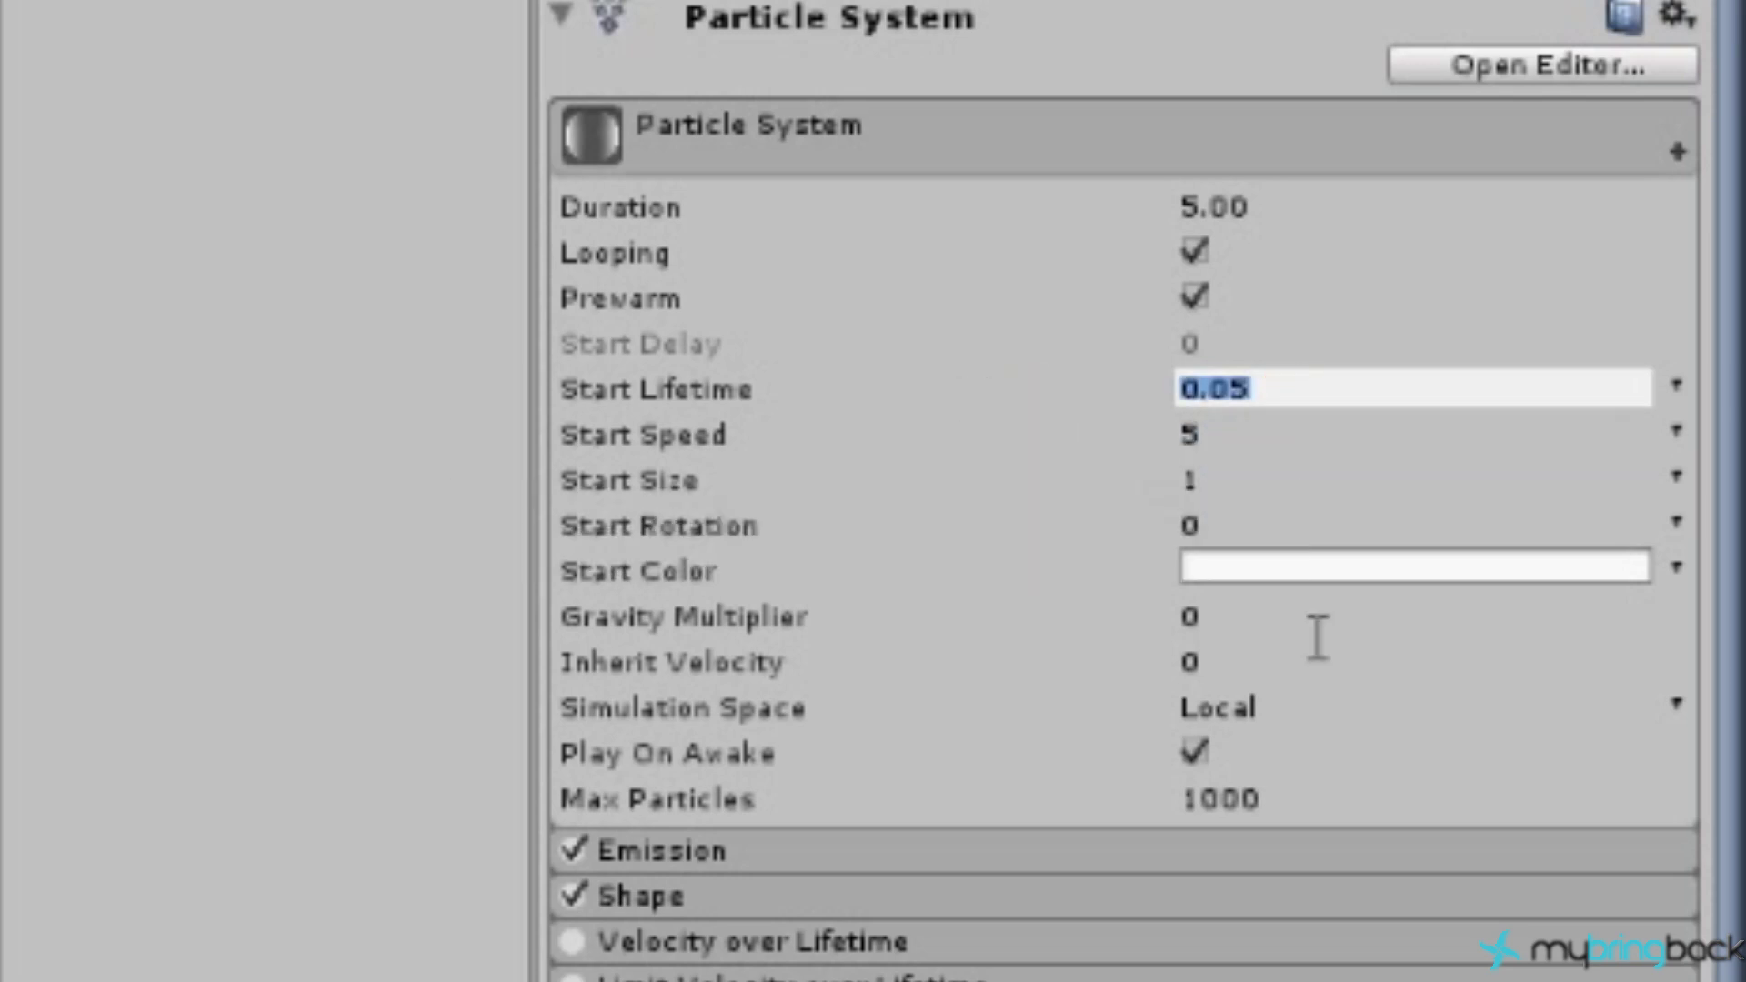
{"action": "type", "text": "1"}
{"action": "key", "text": "Return"}
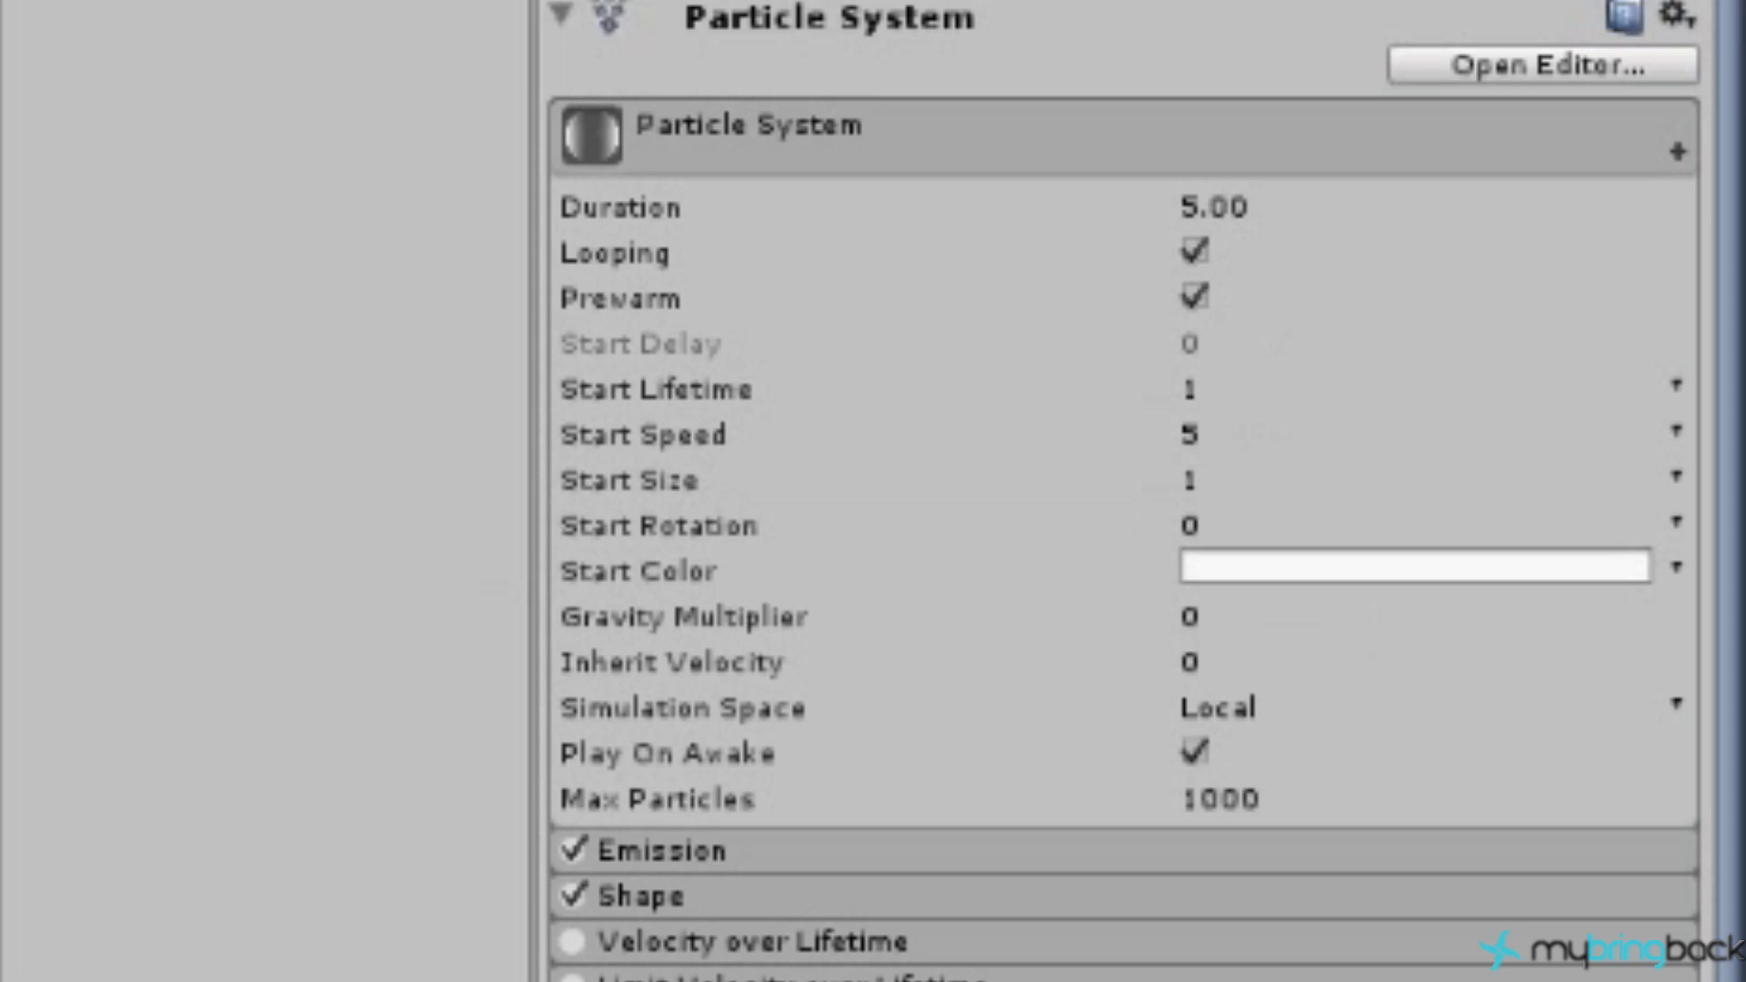
Step: Try a Start Speed of 3, then restore it to 5
{"action": "left_click", "coordinate": [1222, 431]}
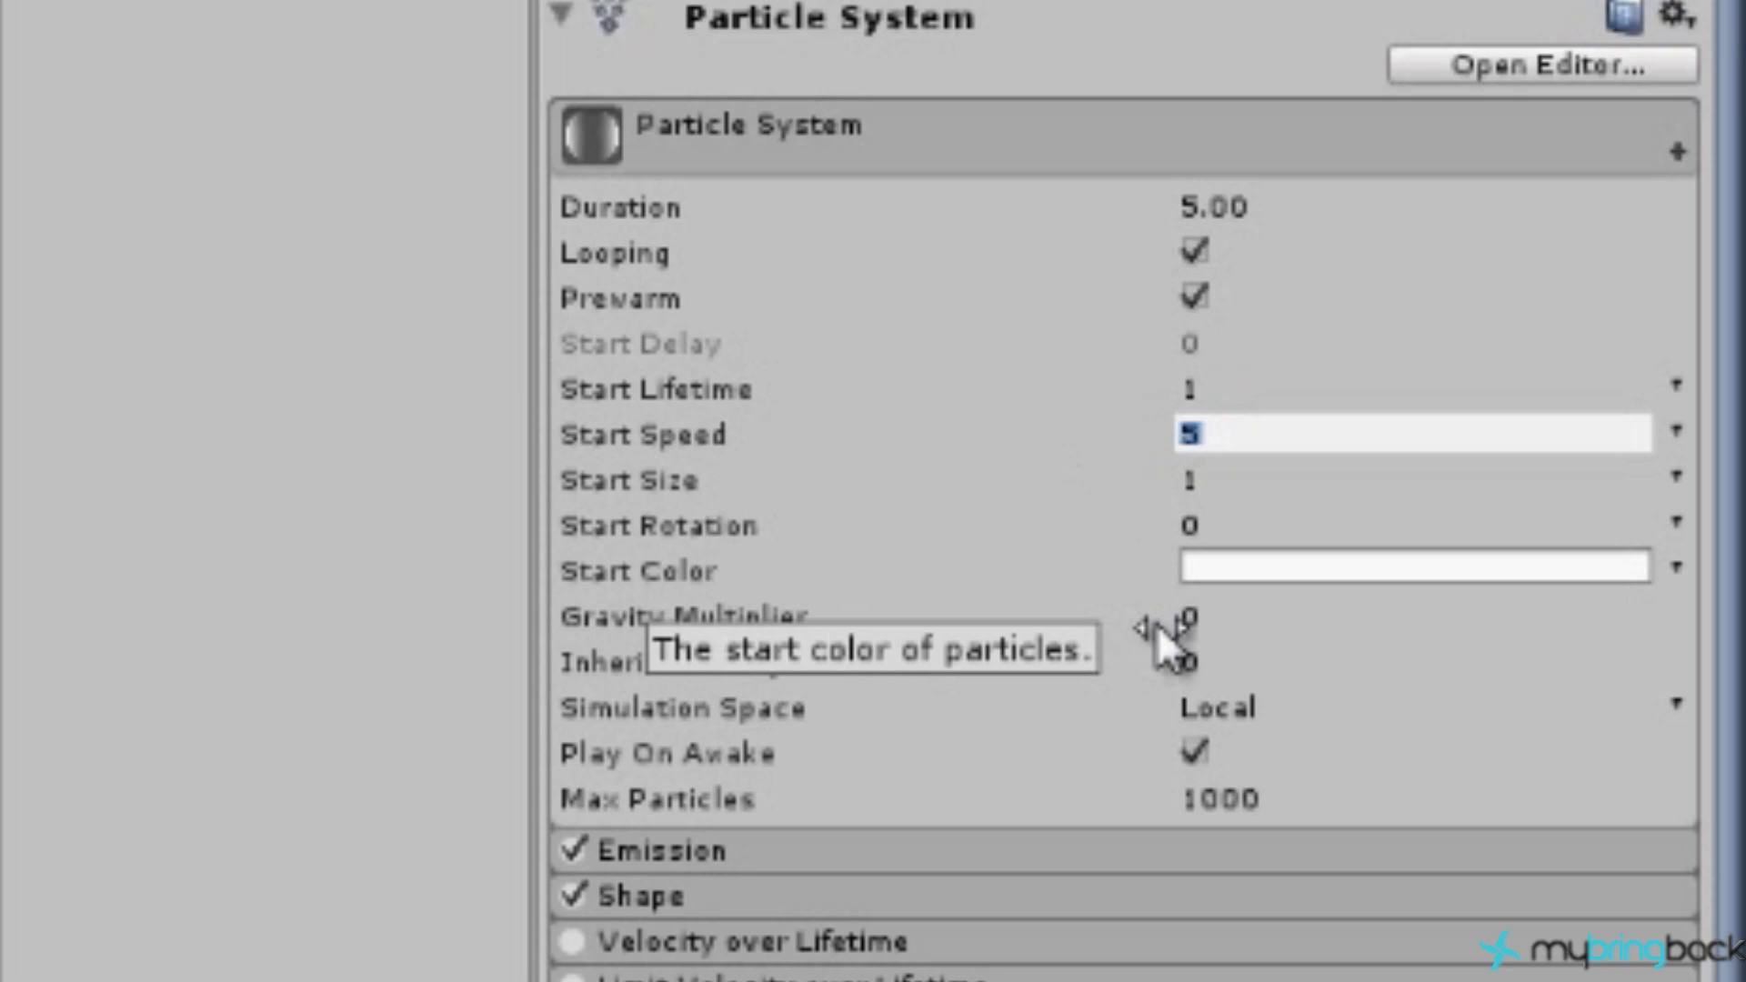
{"action": "type", "text": "3"}
{"action": "key", "text": "Return"}
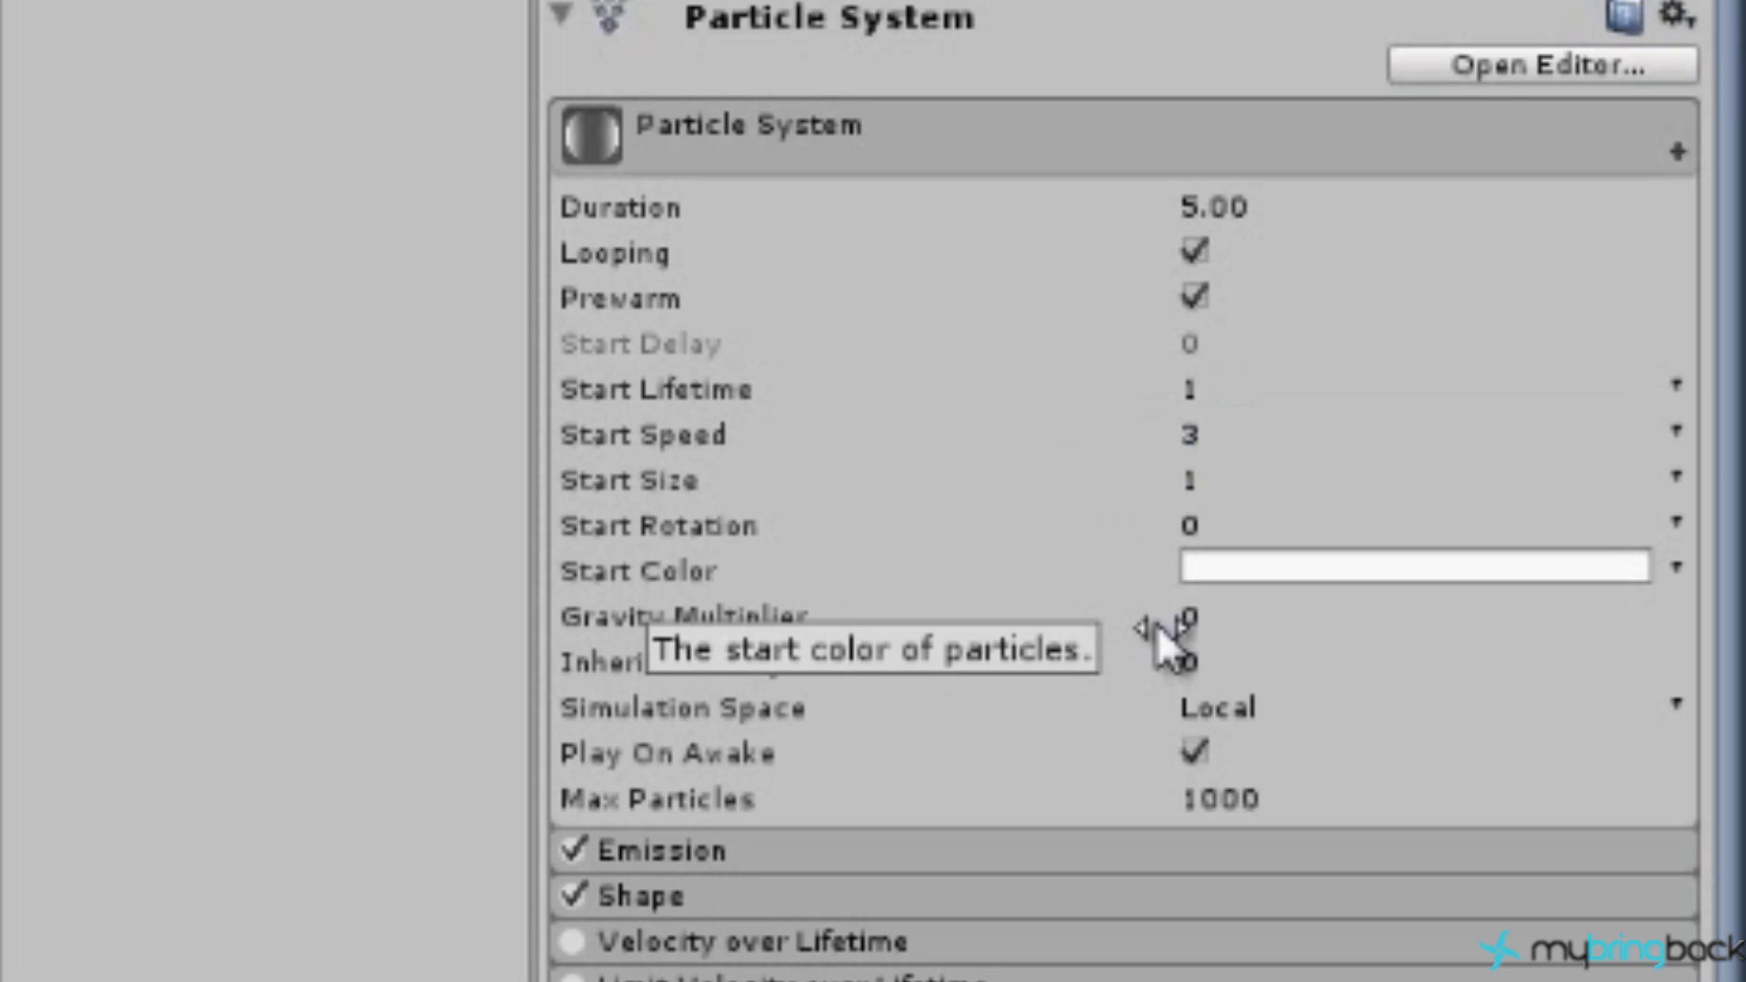
{"action": "left_click", "coordinate": [1118, 433]}
{"action": "type", "text": "5"}
{"action": "key", "text": "Return"}
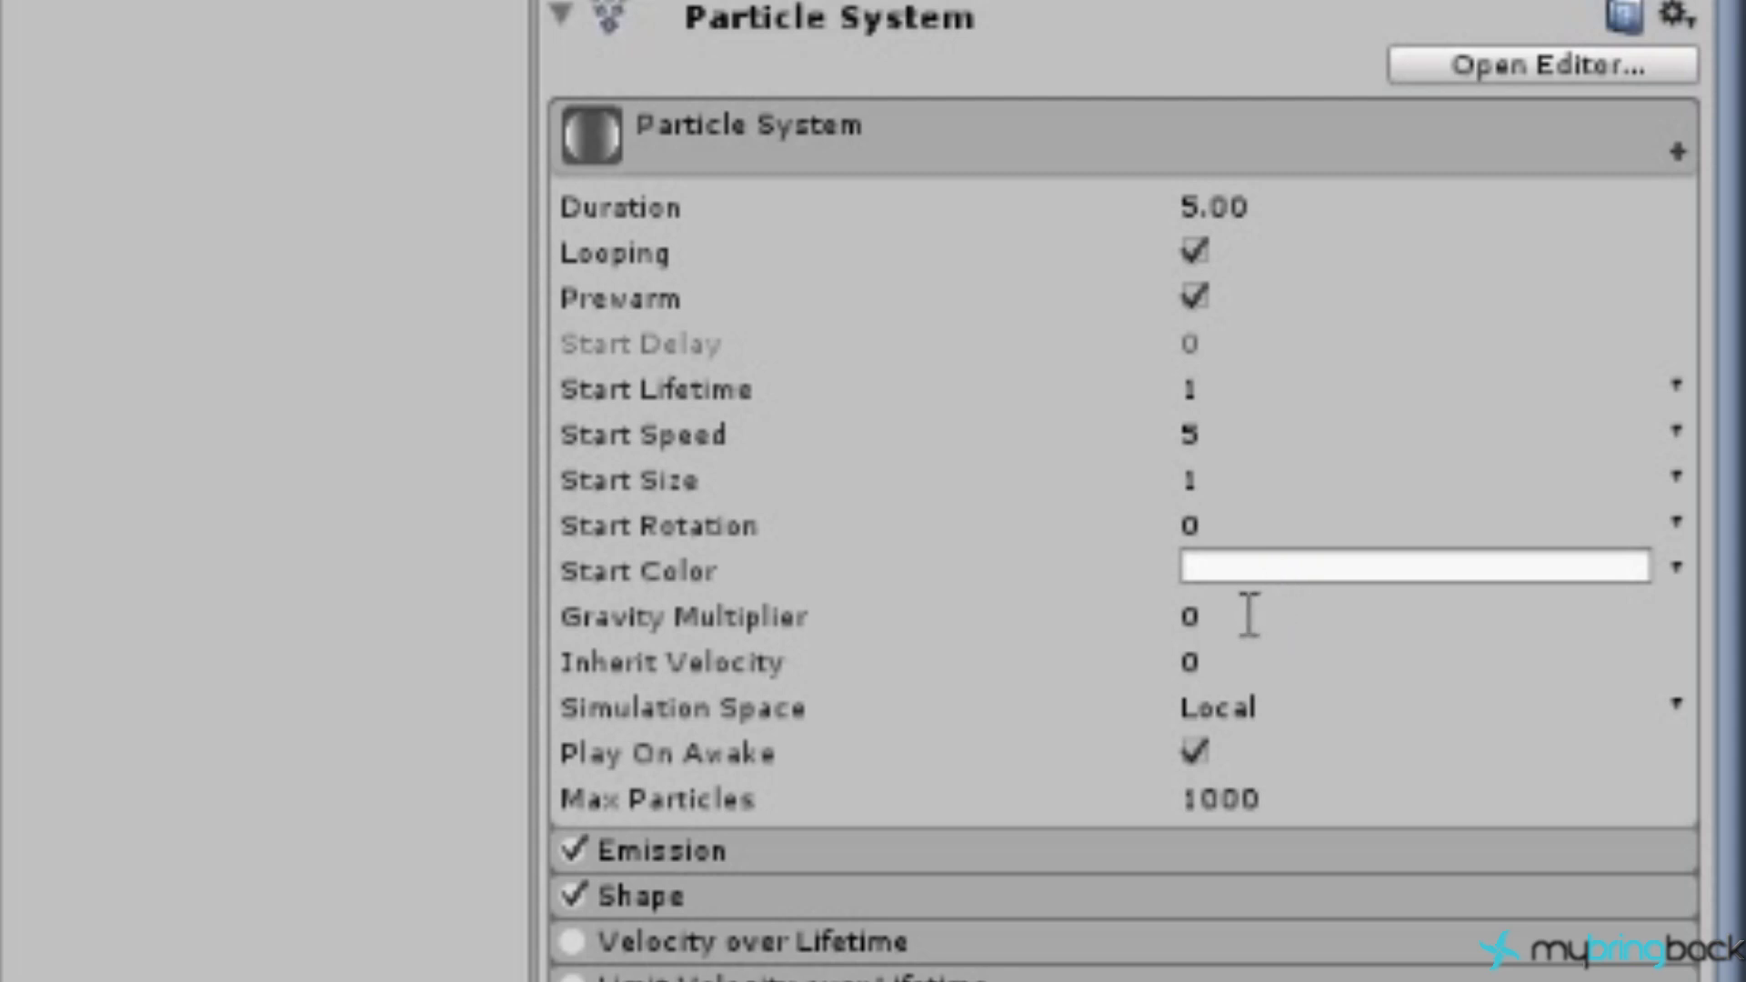
Step: Expand the Emission module to show its settings
{"action": "scroll", "coordinate": [1250, 615], "scroll_direction": "down", "scroll_amount": 3}
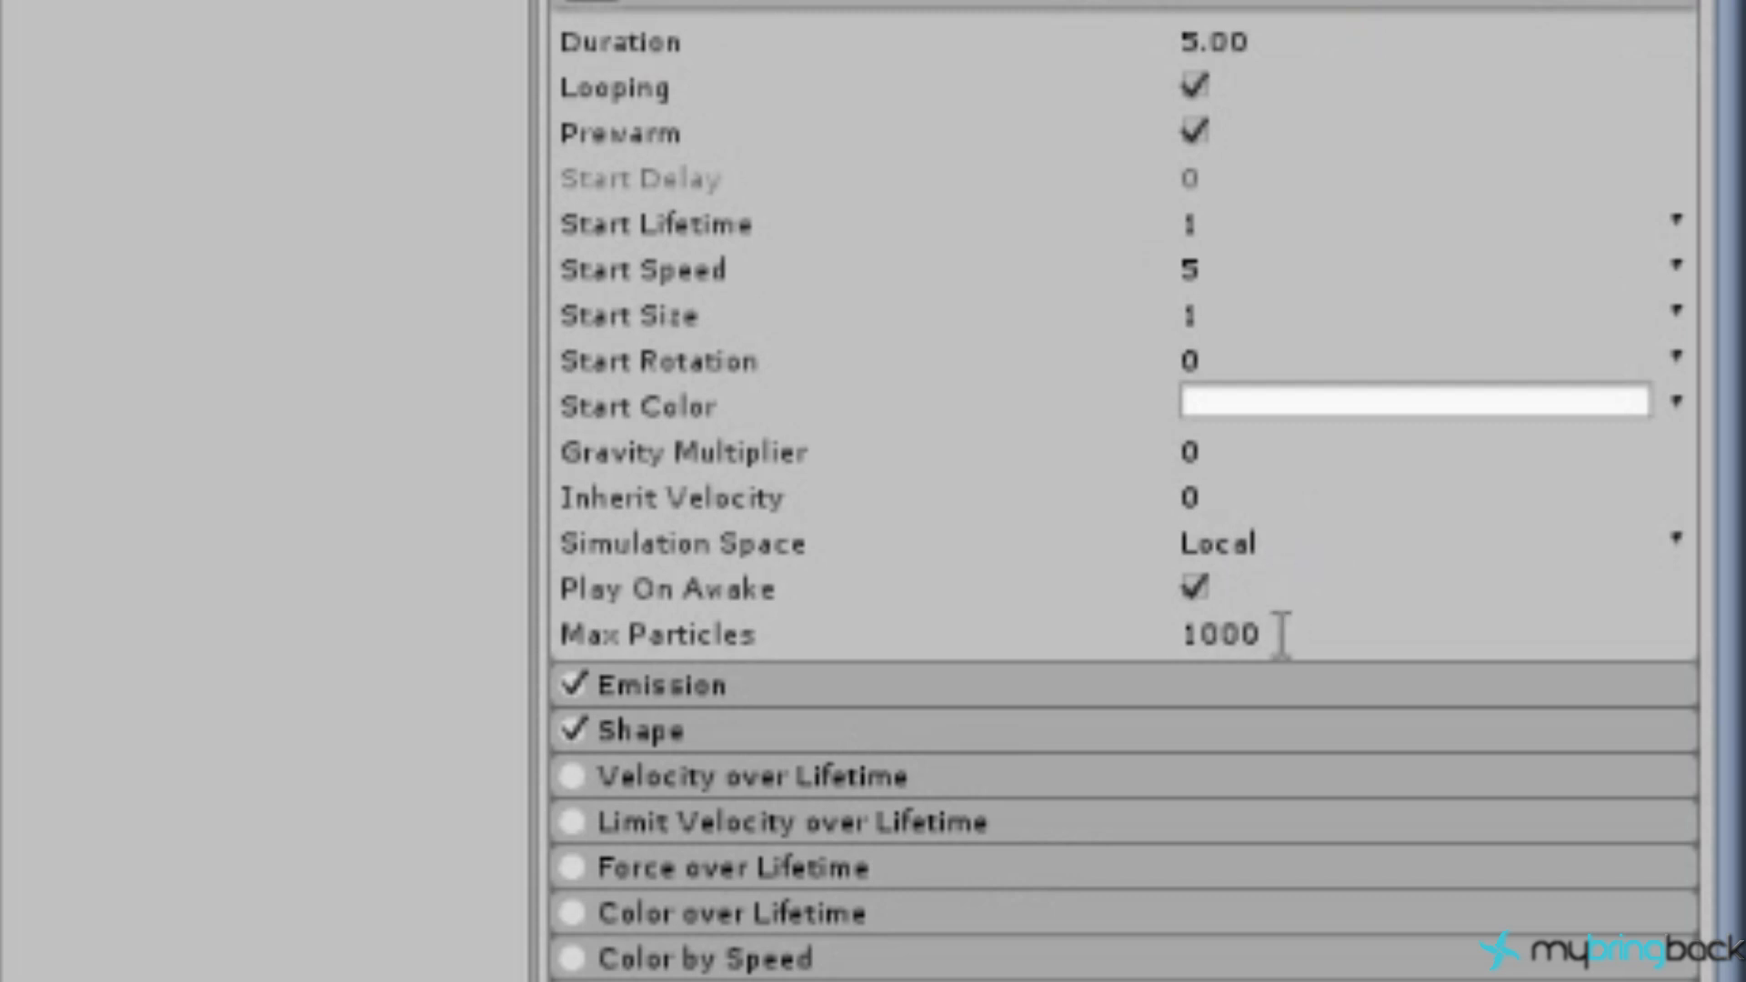
{"action": "left_click", "coordinate": [980, 677]}
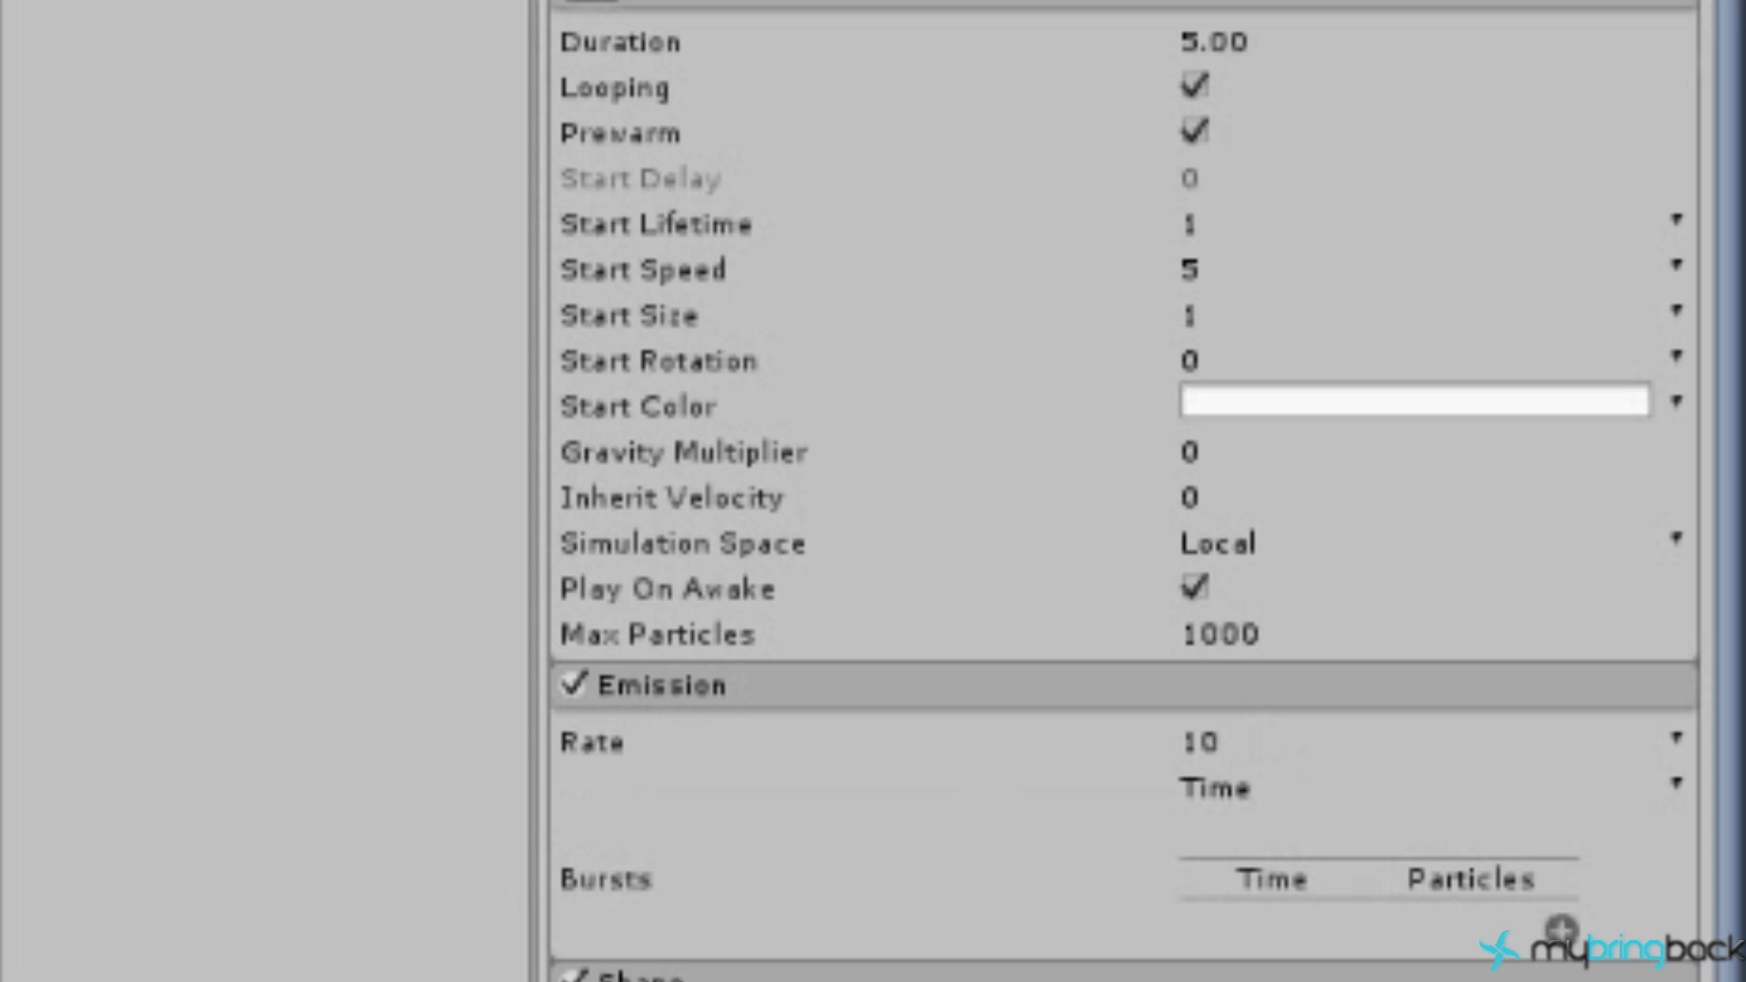
{"action": "scroll", "coordinate": [970, 690], "scroll_direction": "down", "scroll_amount": 8}
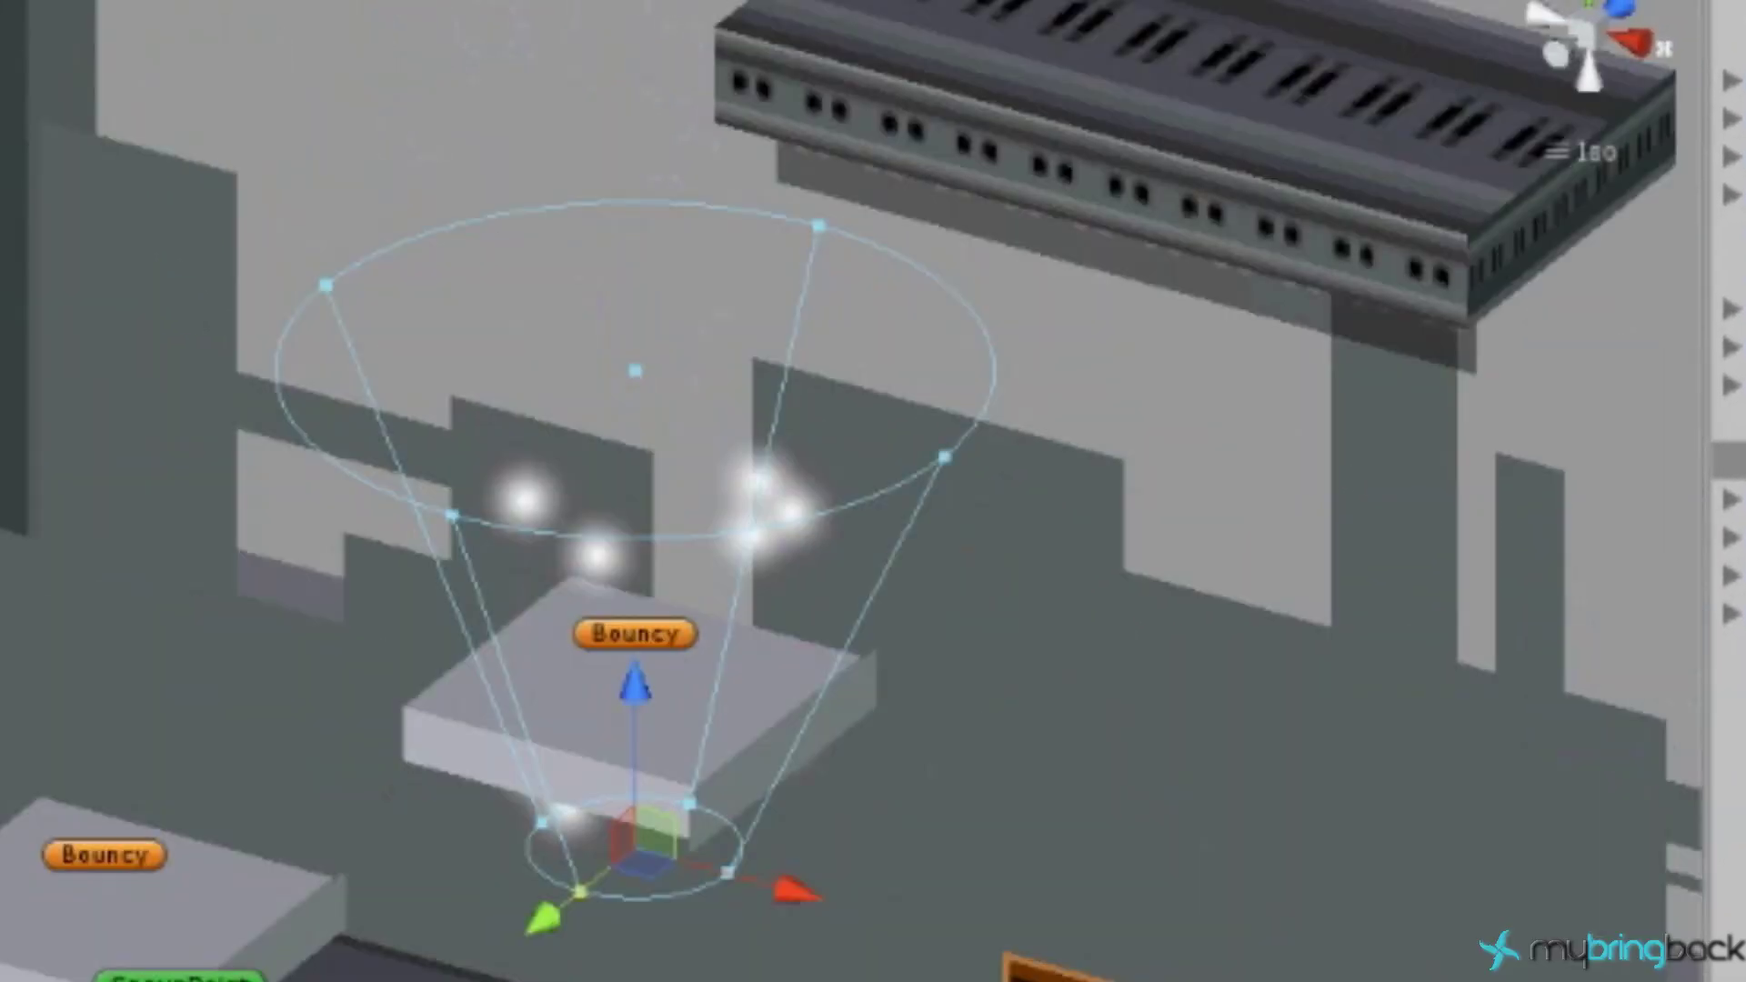
Step: Set the Shape module's cone Angle to 2 and Radius to 2
{"action": "scroll", "coordinate": [631, 522], "scroll_direction": "up", "scroll_amount": 2}
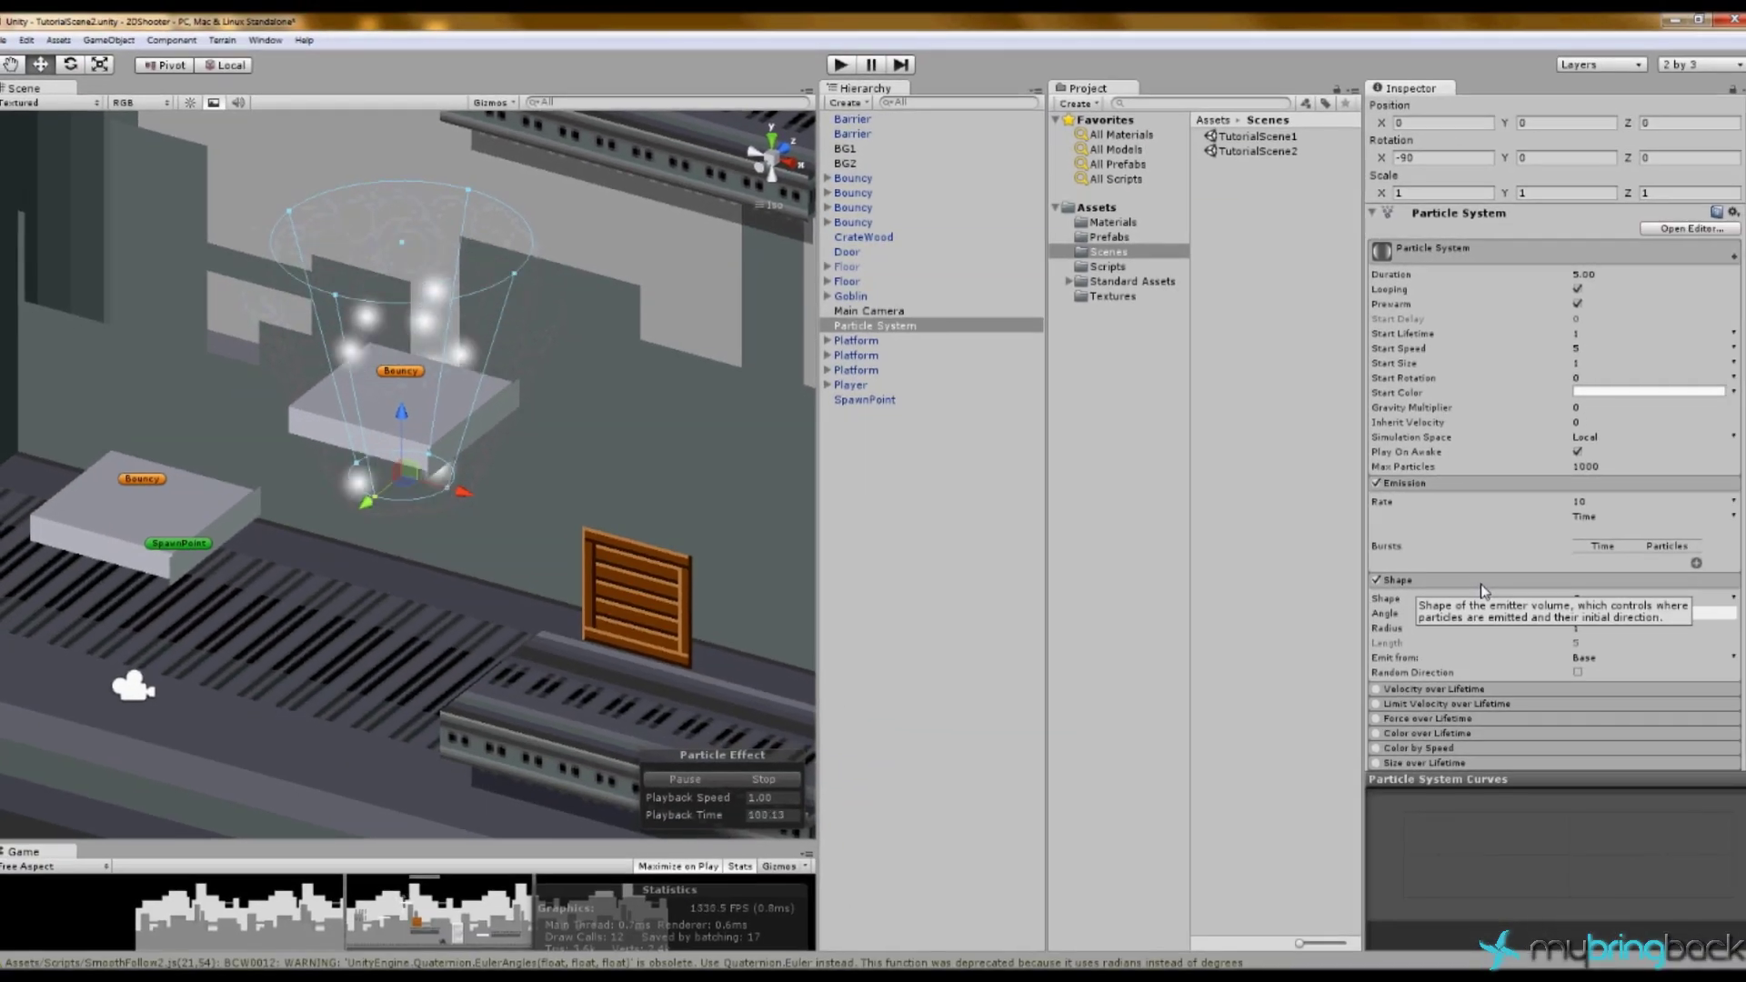
{"action": "key", "text": "BackSpace"}
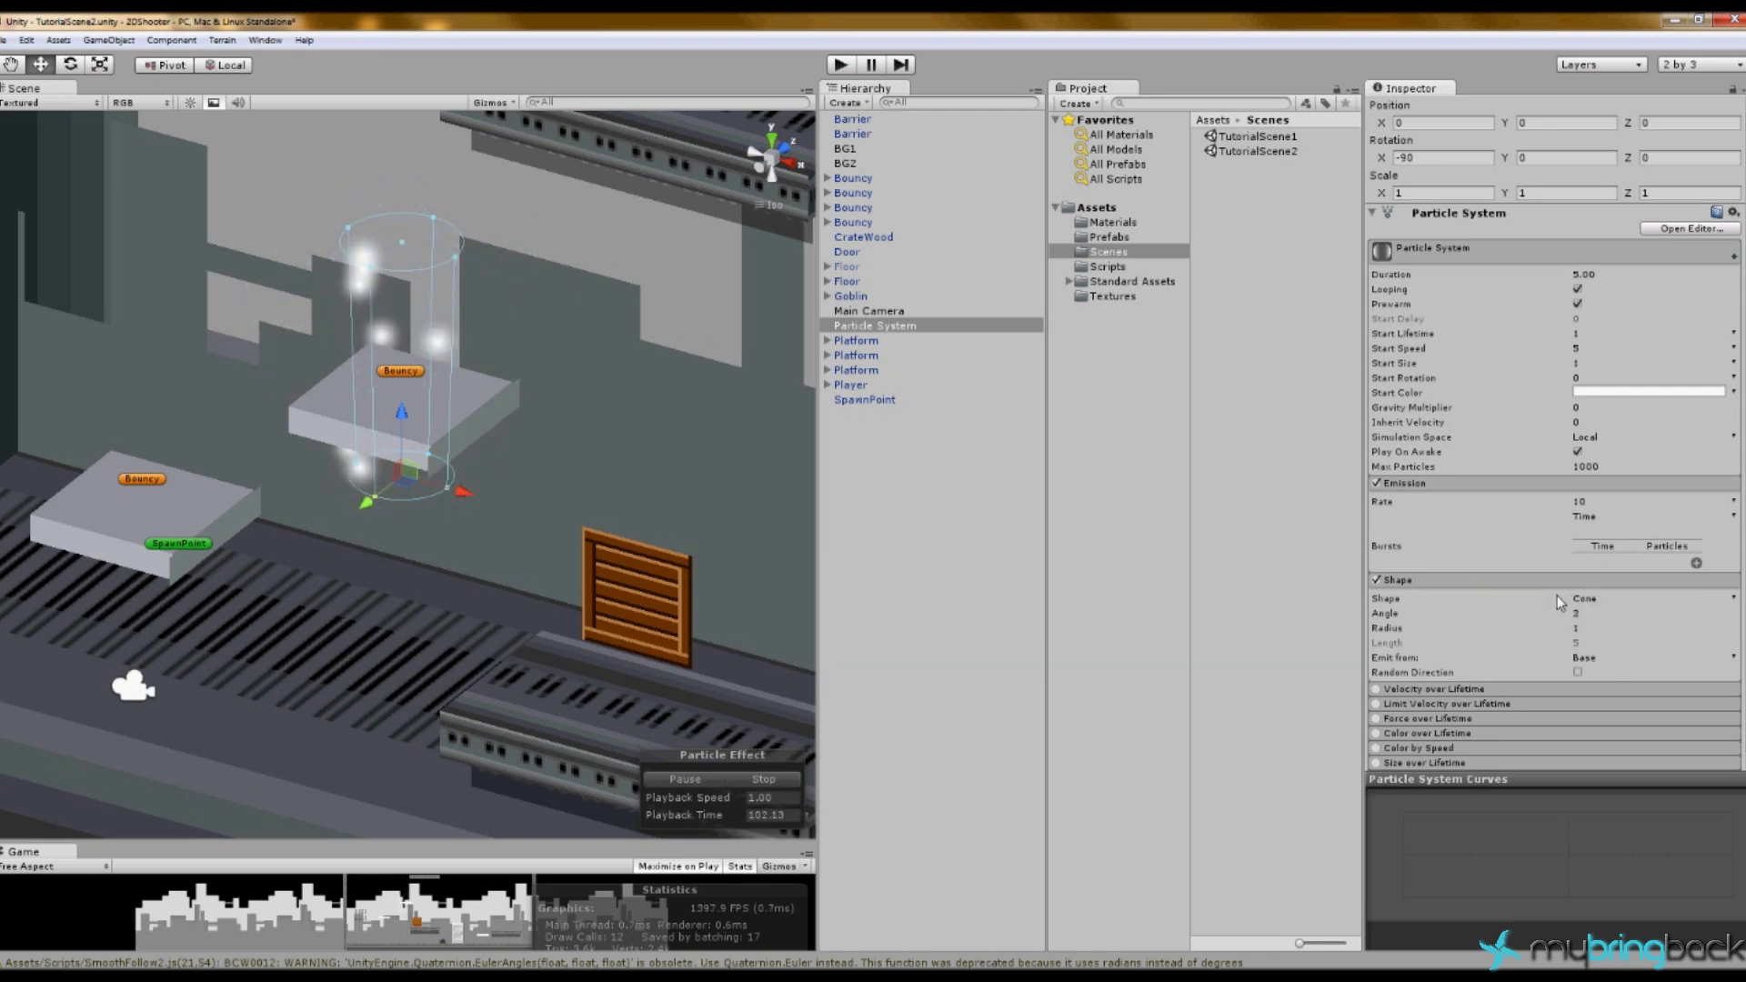
{"action": "left_click", "coordinate": [1577, 627]}
{"action": "type", "text": "2"}
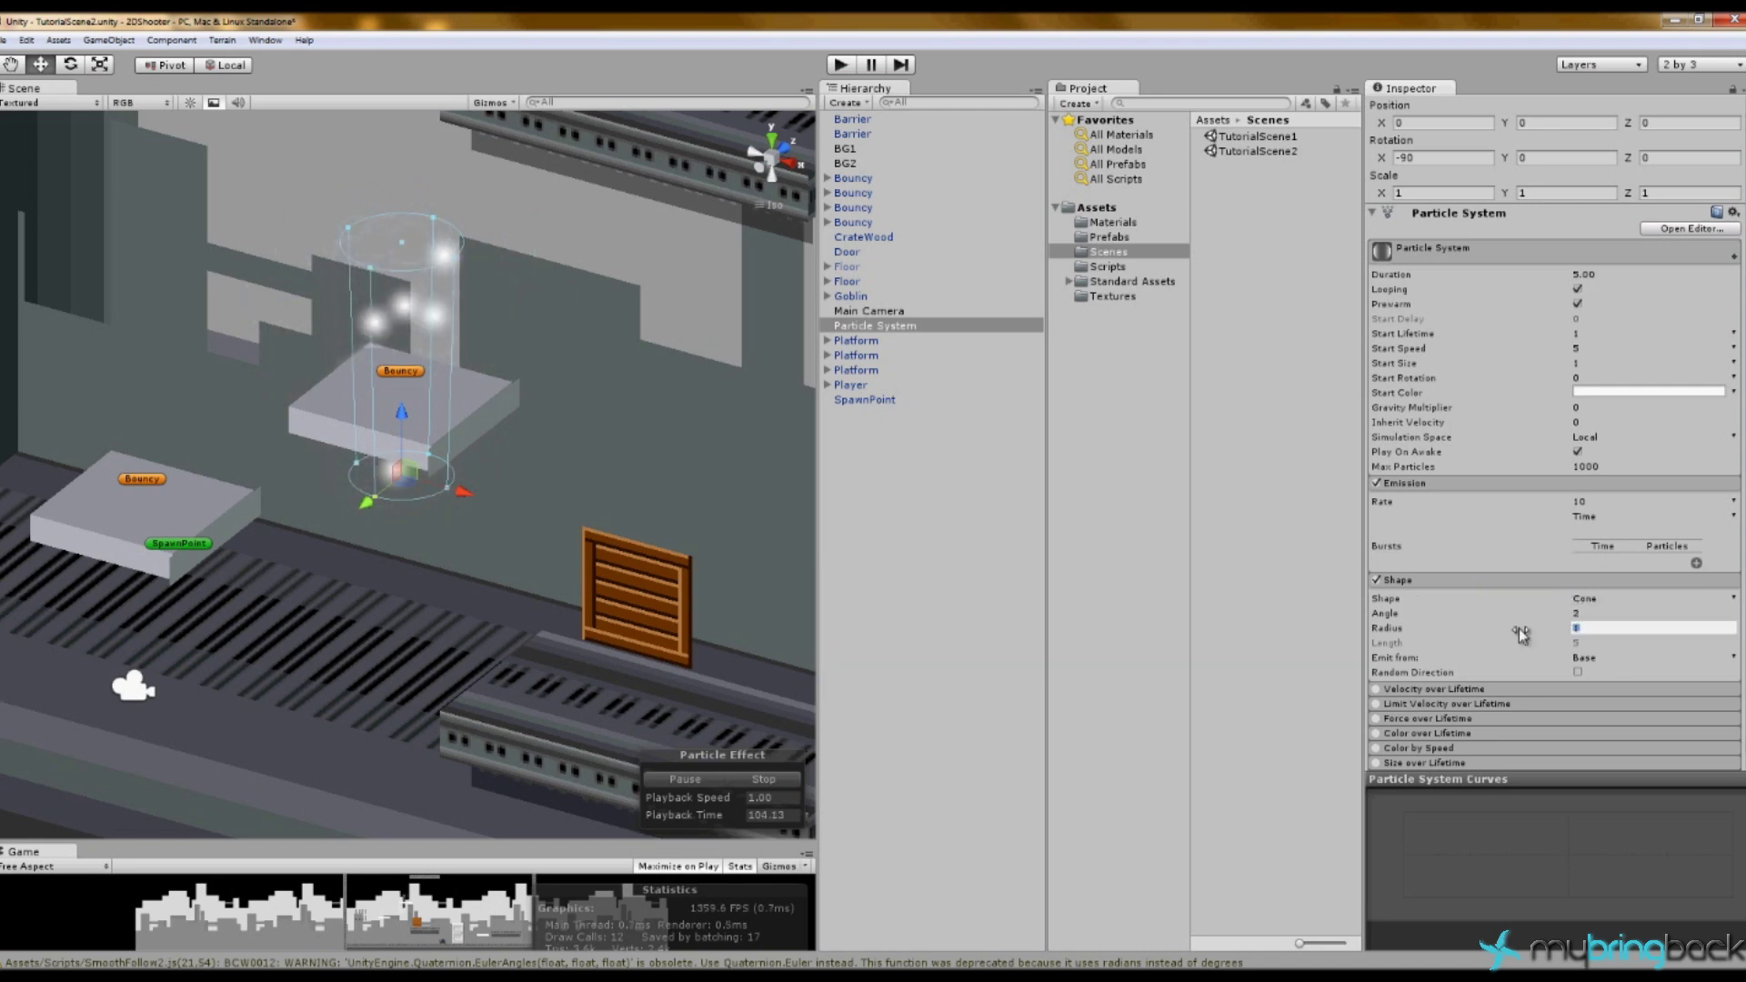
{"action": "key", "text": "Return"}
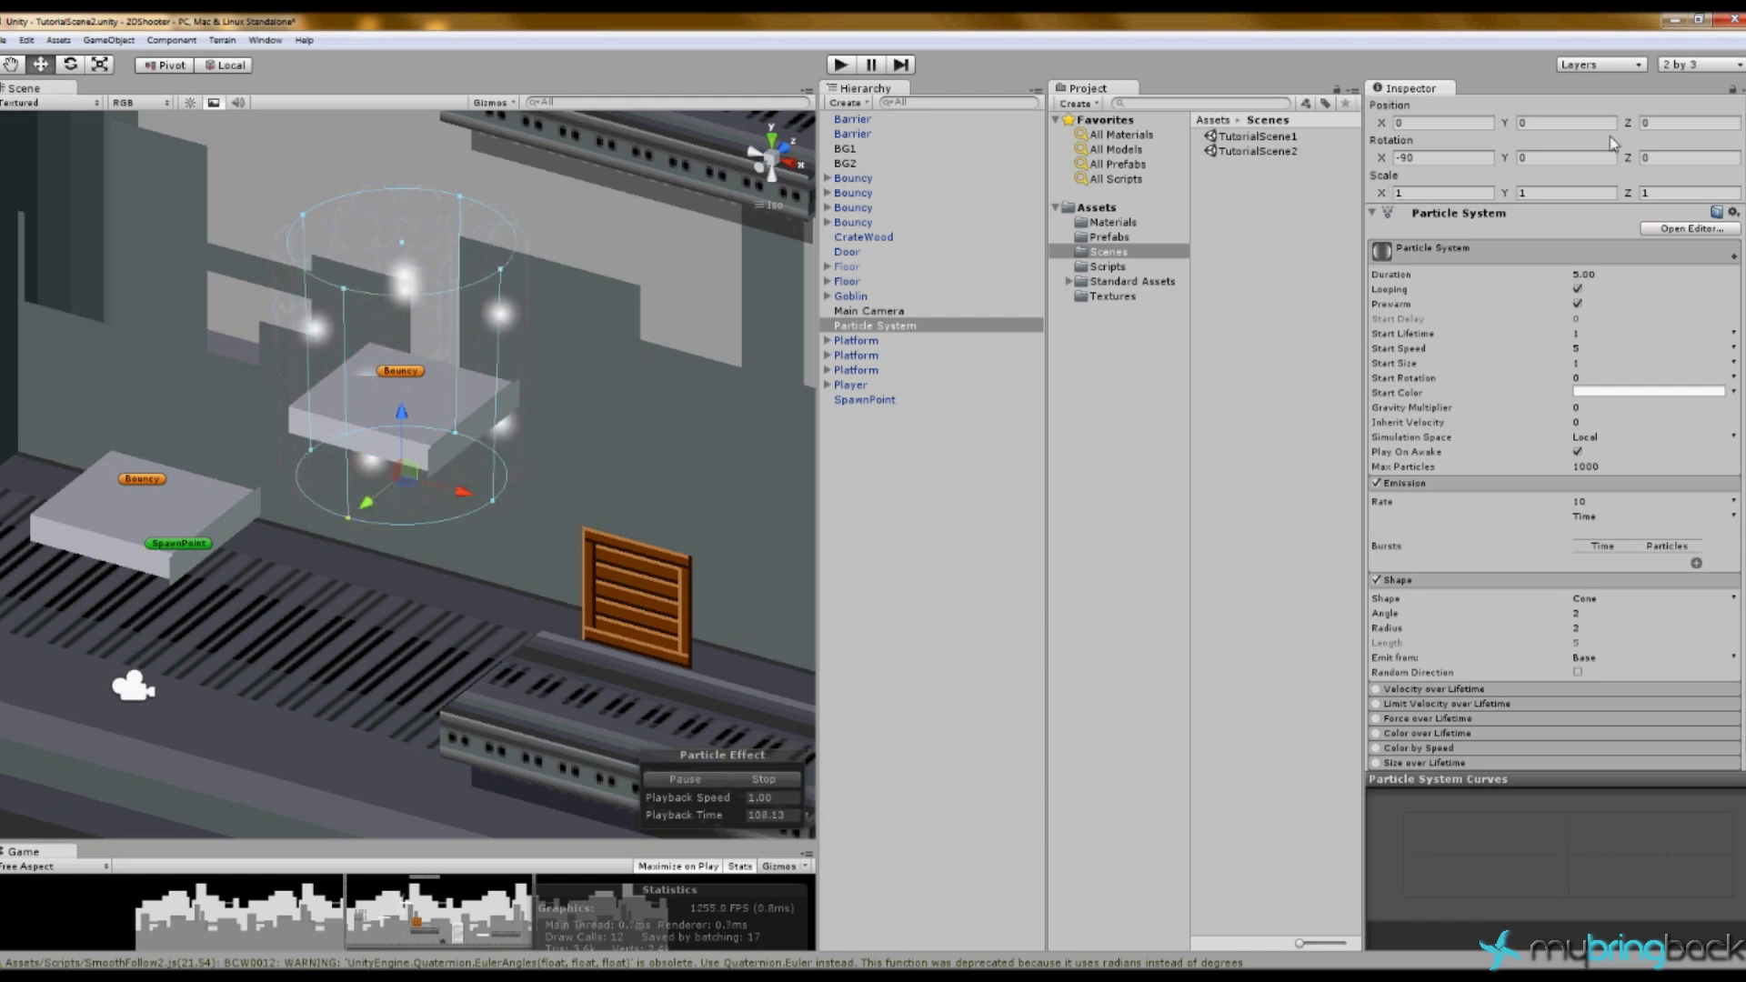
{"action": "scroll", "coordinate": [1624, 161], "scroll_direction": "up", "scroll_amount": 2}
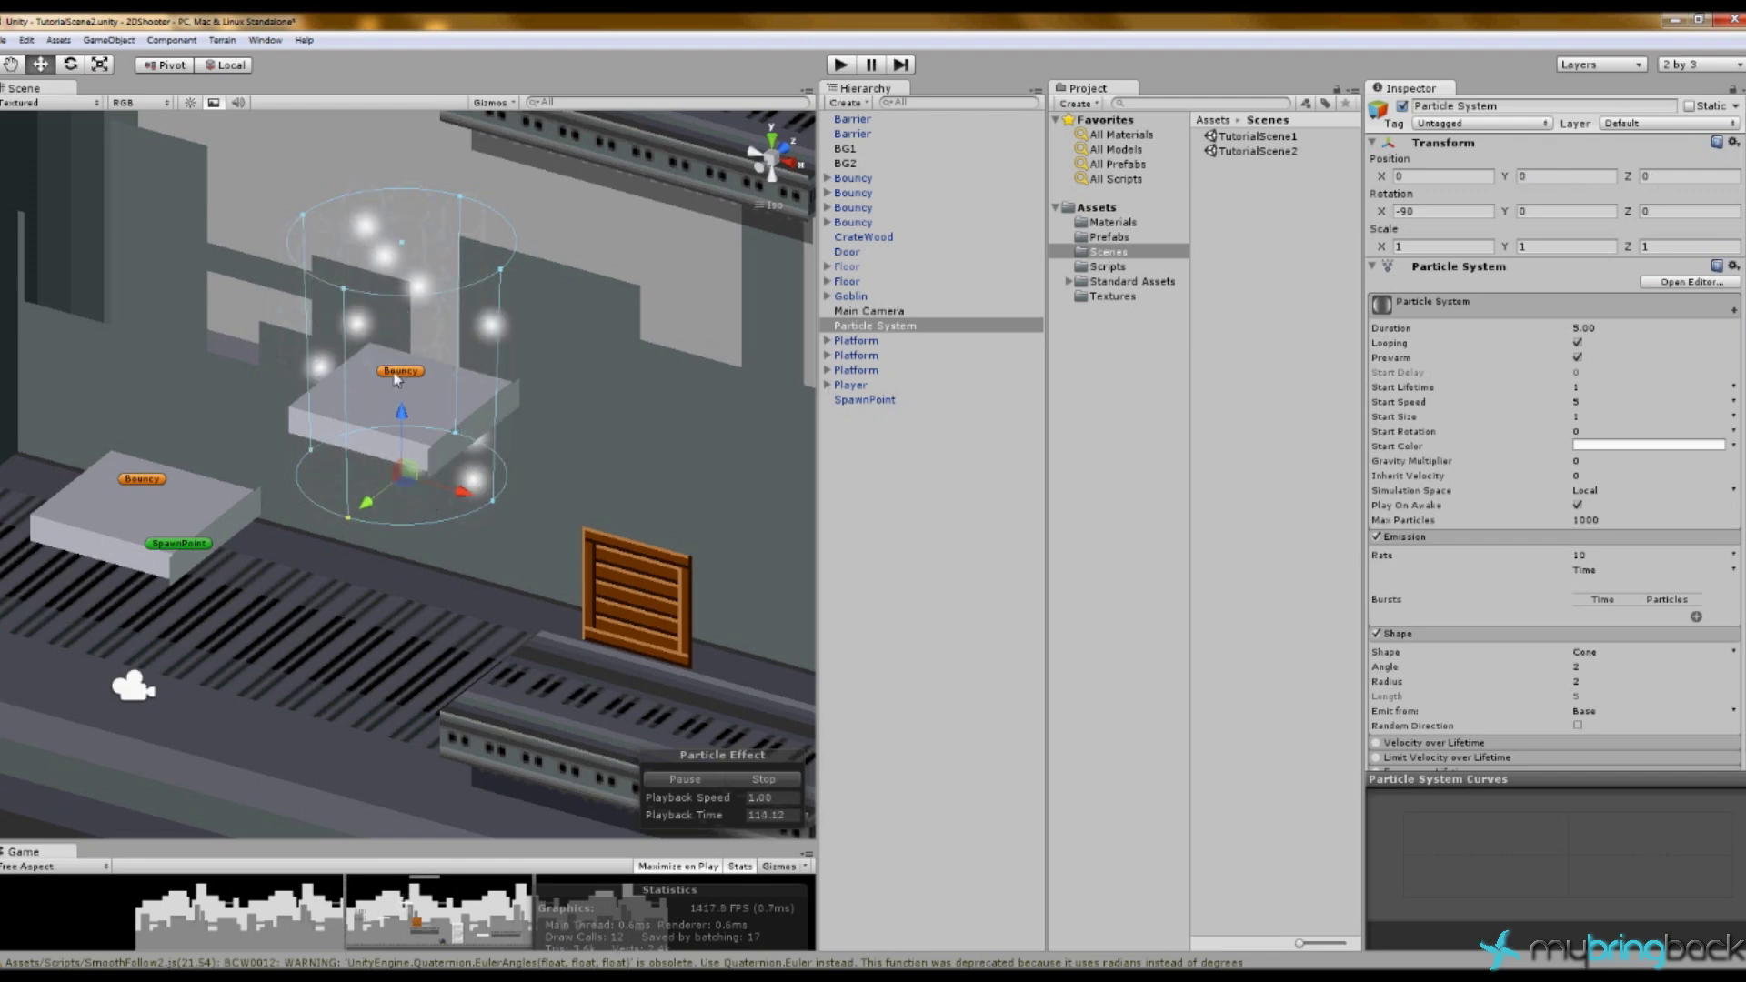
{"action": "scroll", "coordinate": [433, 529], "scroll_direction": "down", "scroll_amount": 6}
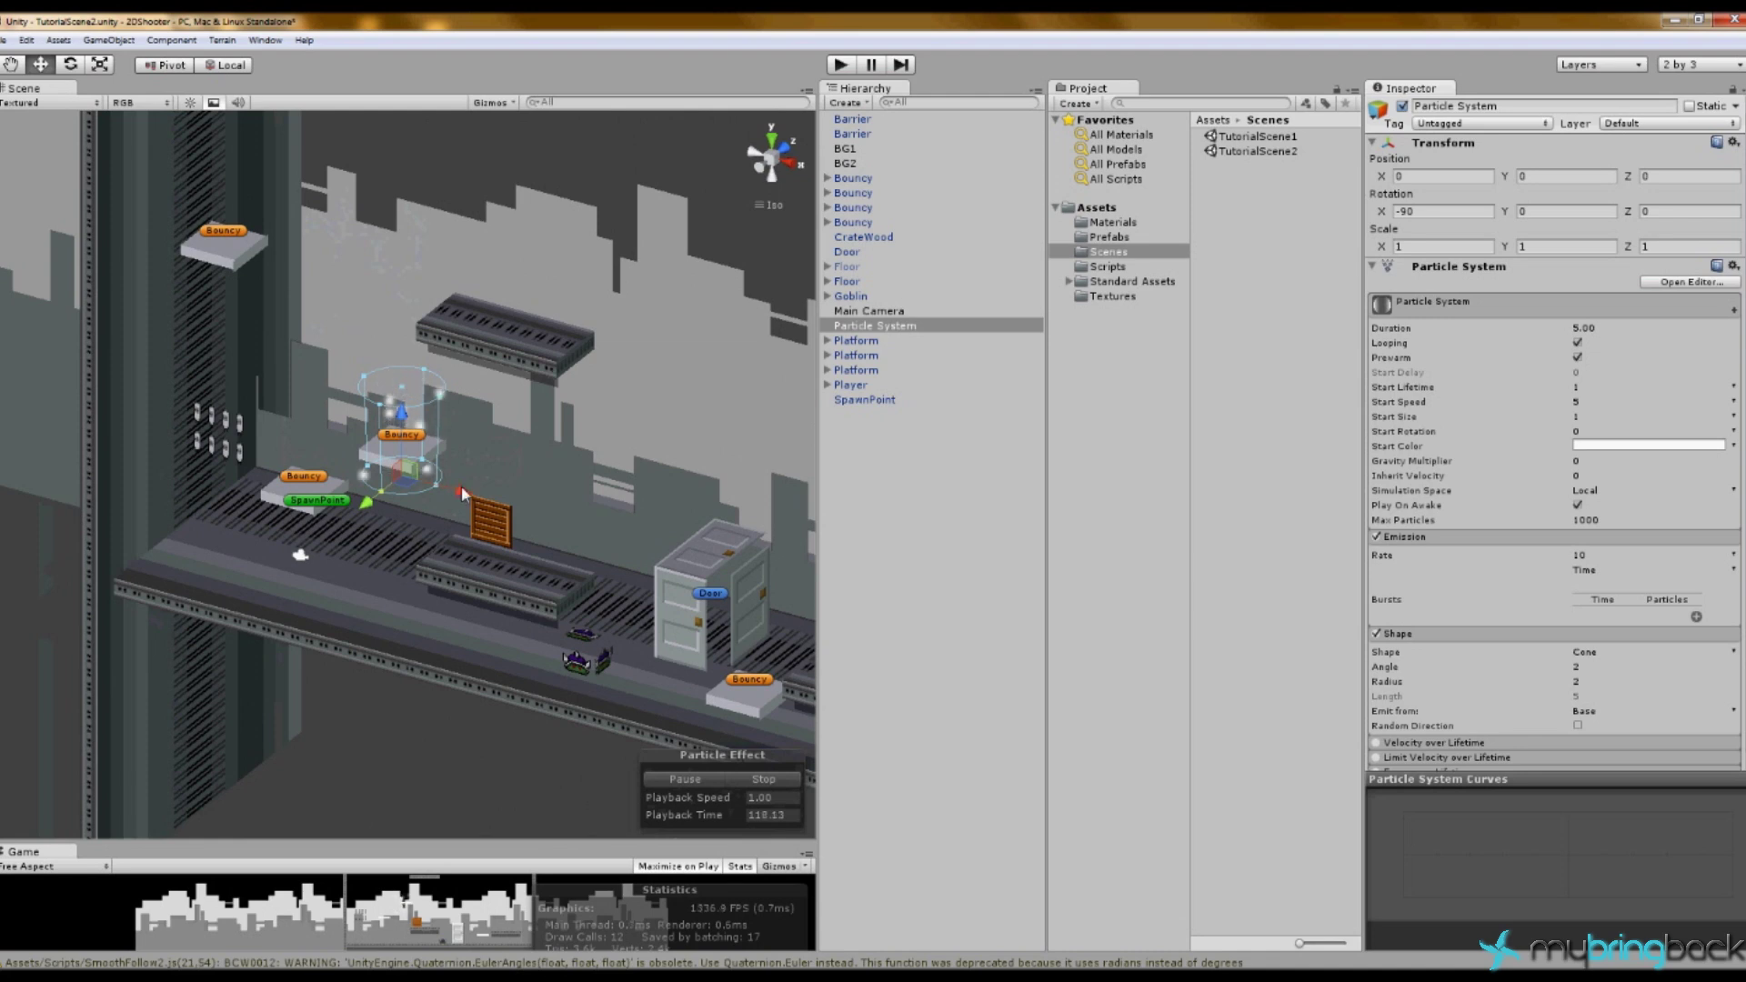
{"action": "scroll", "coordinate": [1500, 586], "scroll_direction": "down", "scroll_amount": 5}
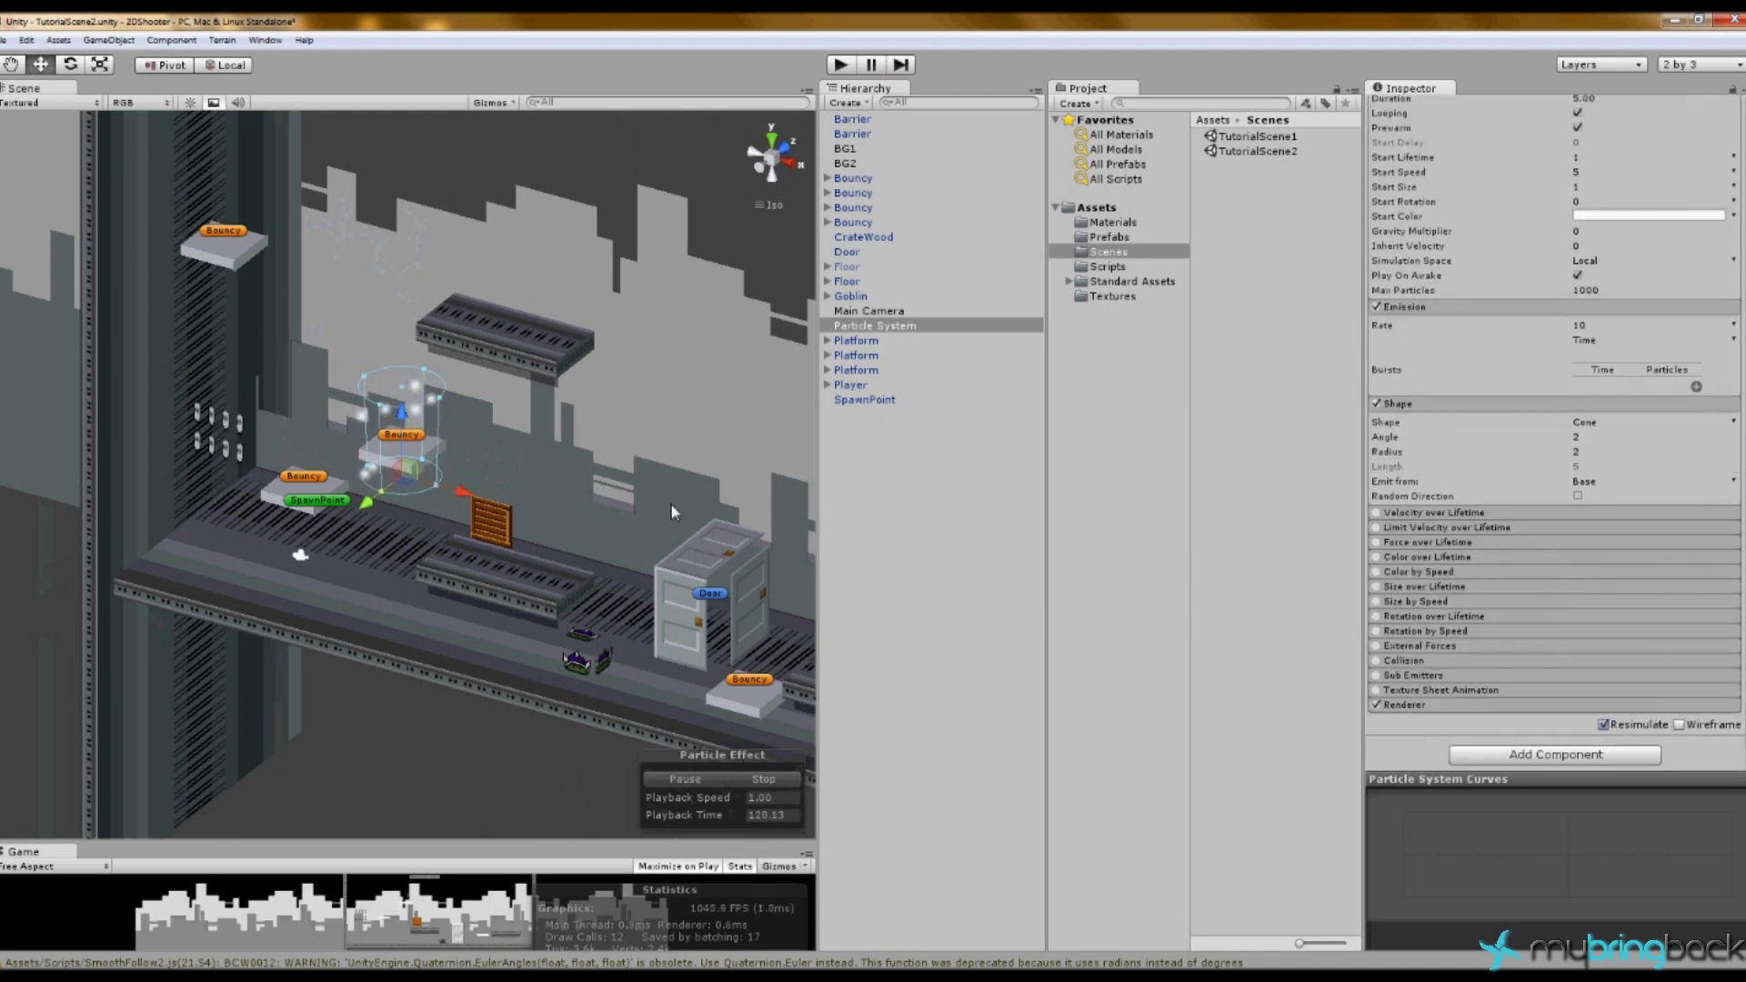
Step: Enable Size over Lifetime with a downward-sloping curve and enlarge the Game view
{"action": "left_click", "coordinate": [1377, 587]}
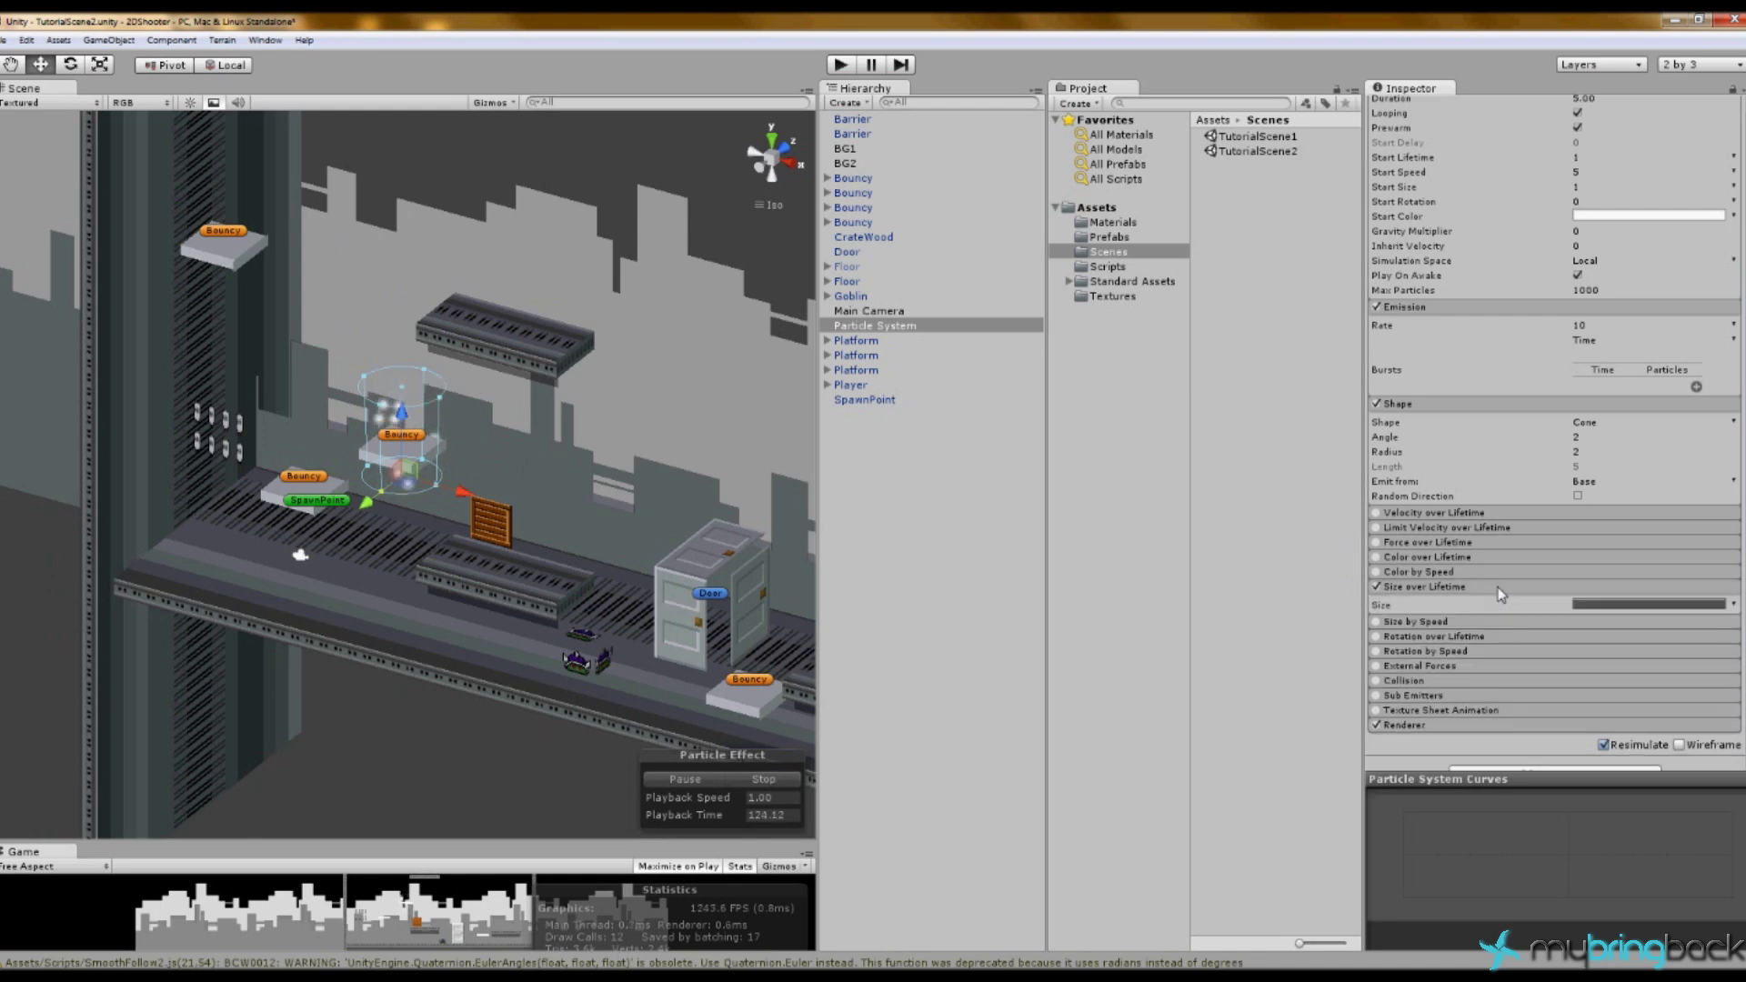
{"action": "left_click", "coordinate": [1584, 605]}
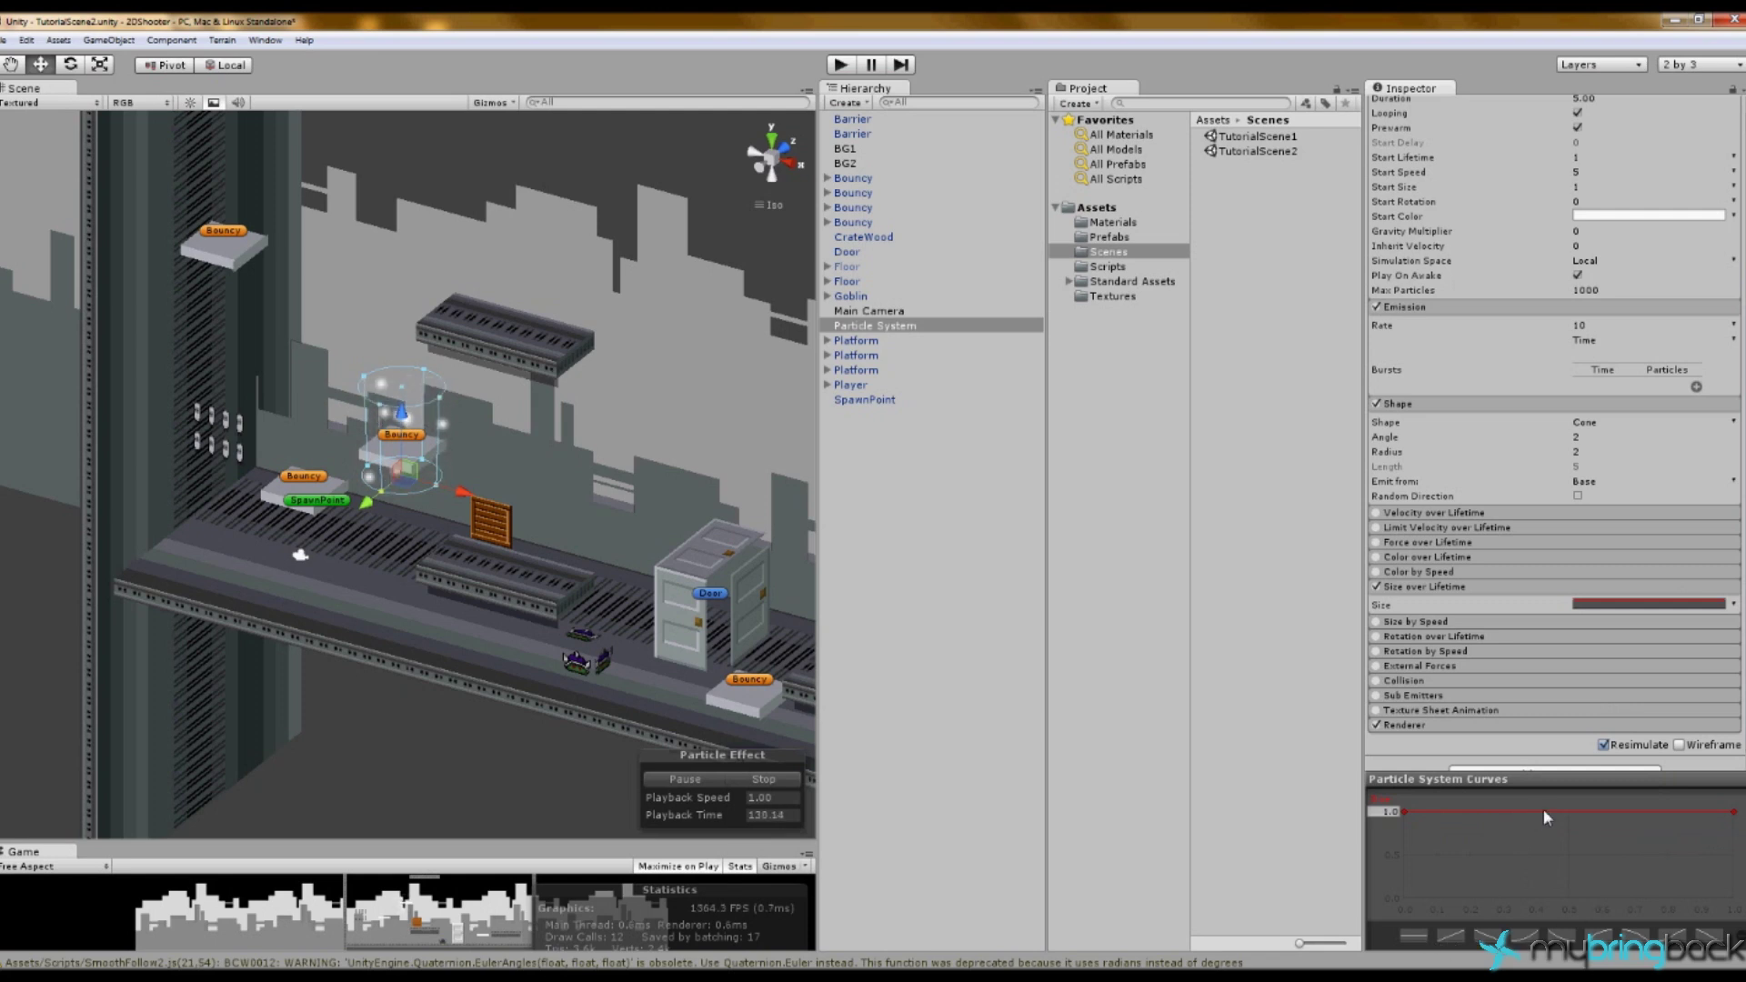
{"action": "left_click", "coordinate": [1734, 812]}
{"action": "scroll", "coordinate": [432, 488], "scroll_direction": "up", "scroll_amount": 5}
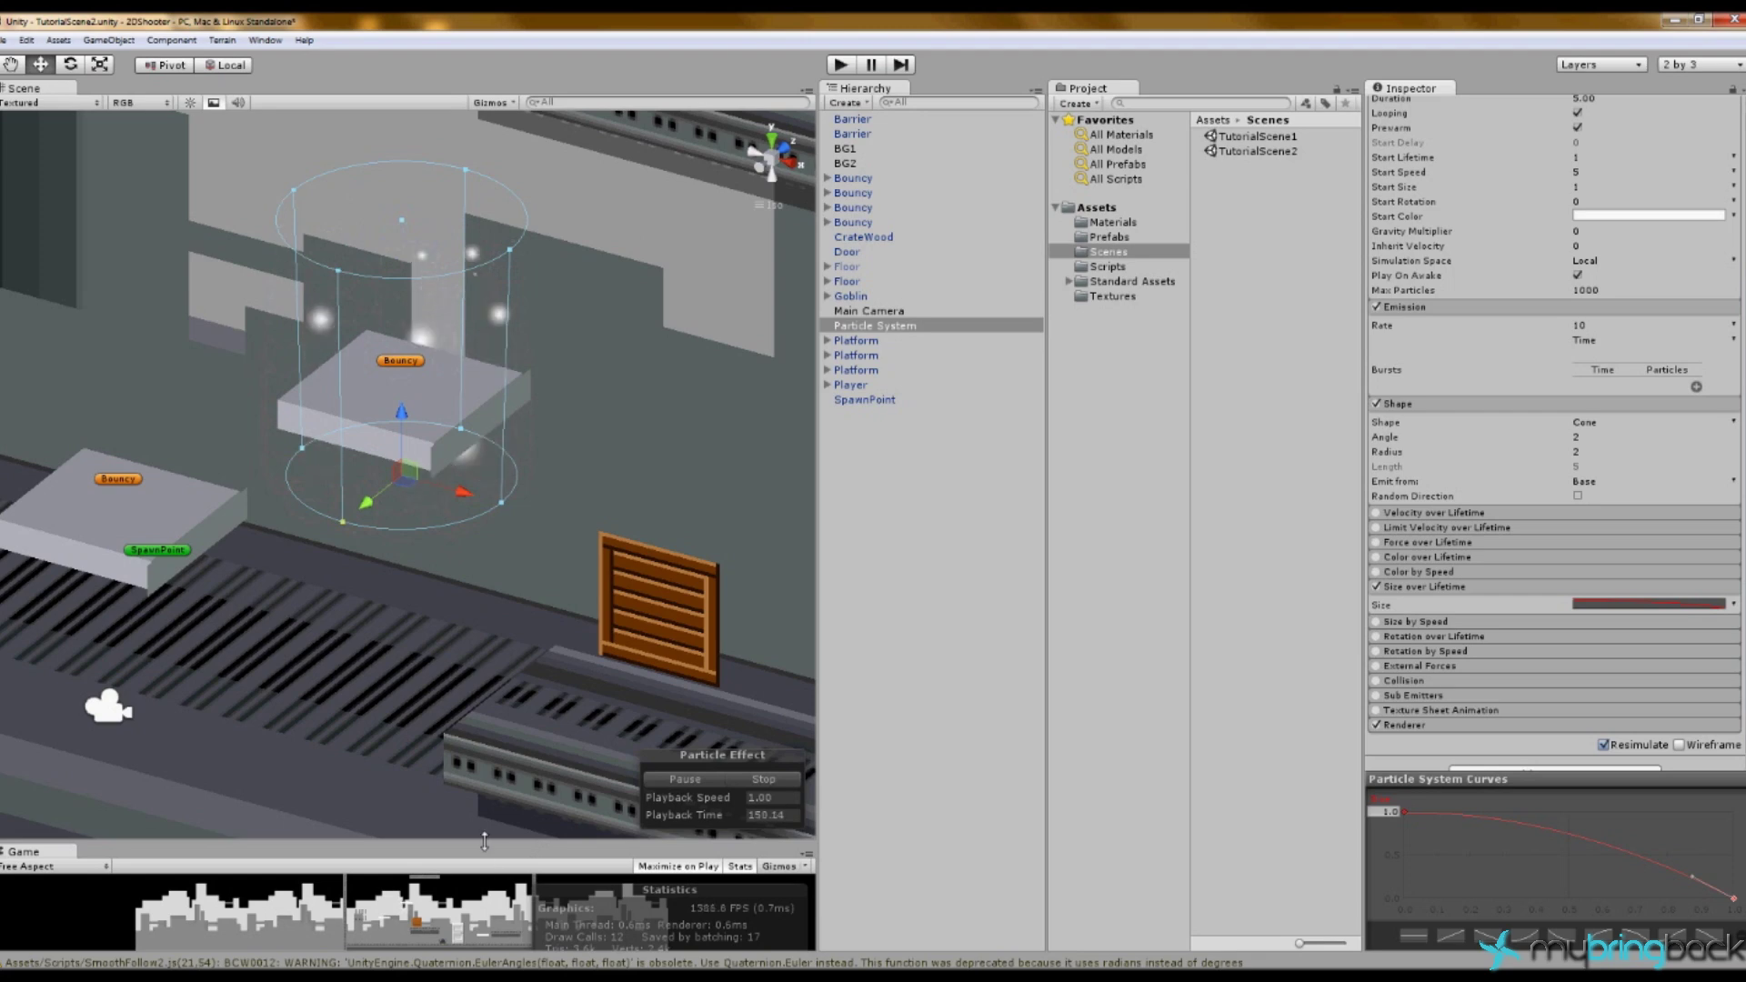
{"action": "left_click_drag", "start_coordinate": [485, 842], "coordinate": [484, 285]}
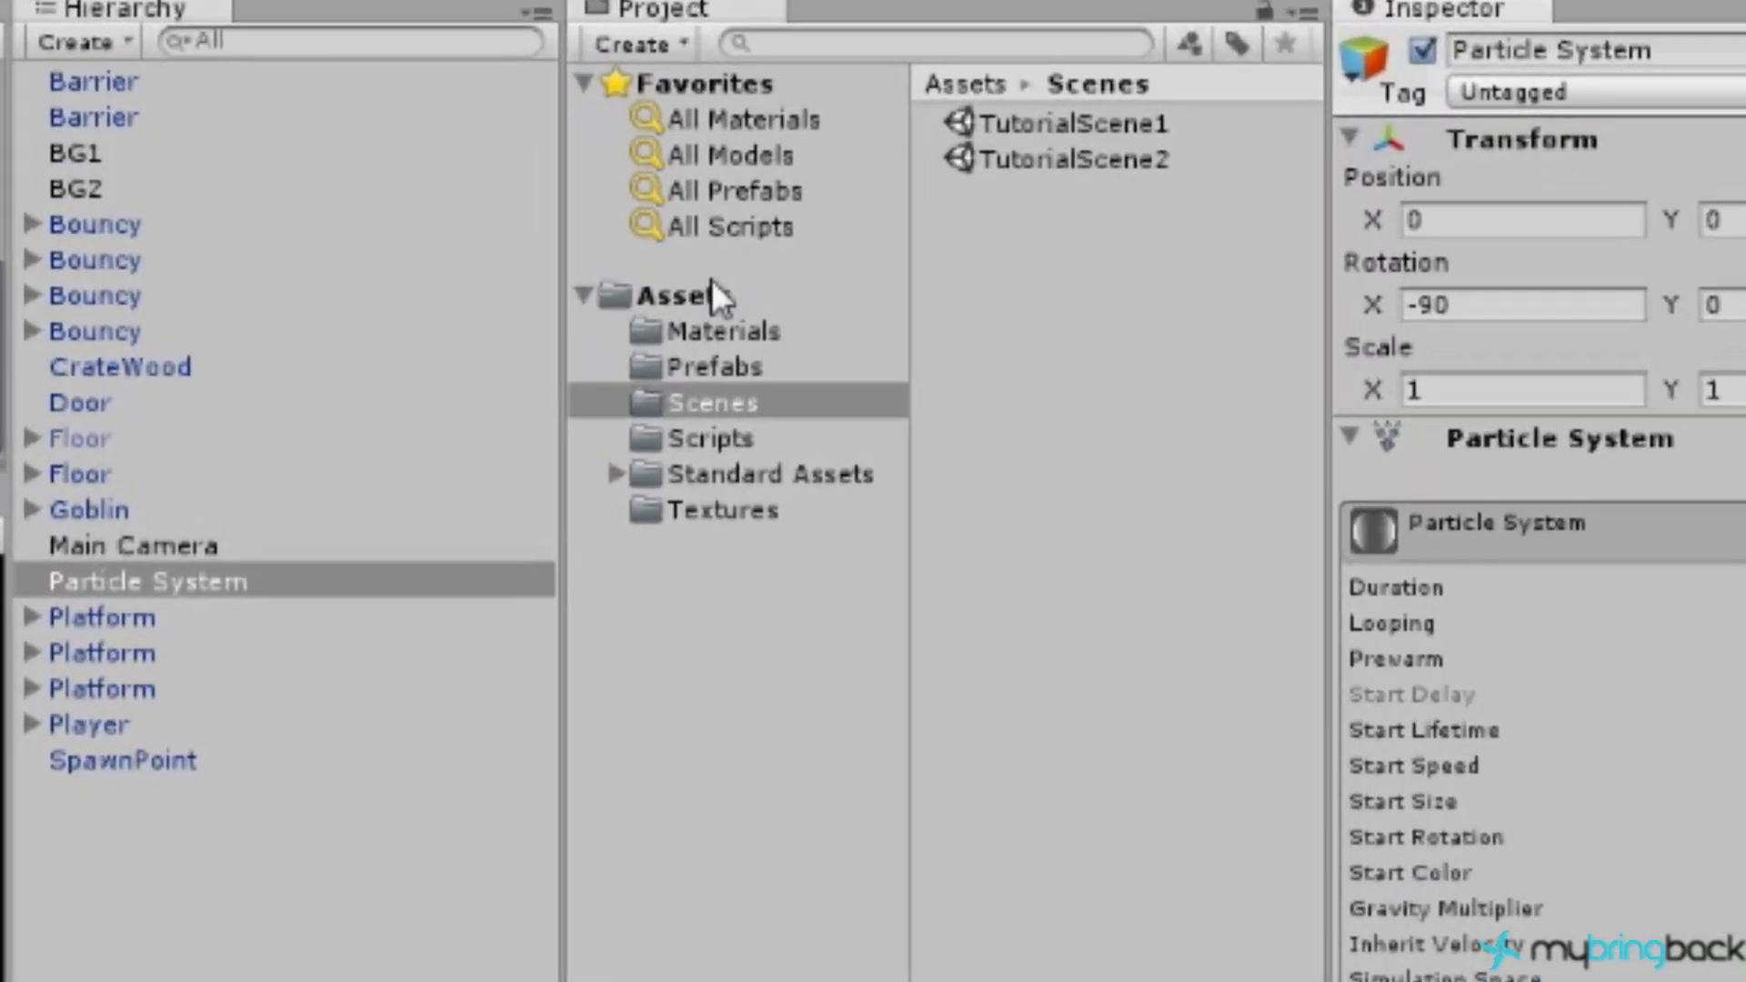
Step: Create a new material in Assets > Materials and name it Particle
{"action": "left_click", "coordinate": [1108, 226]}
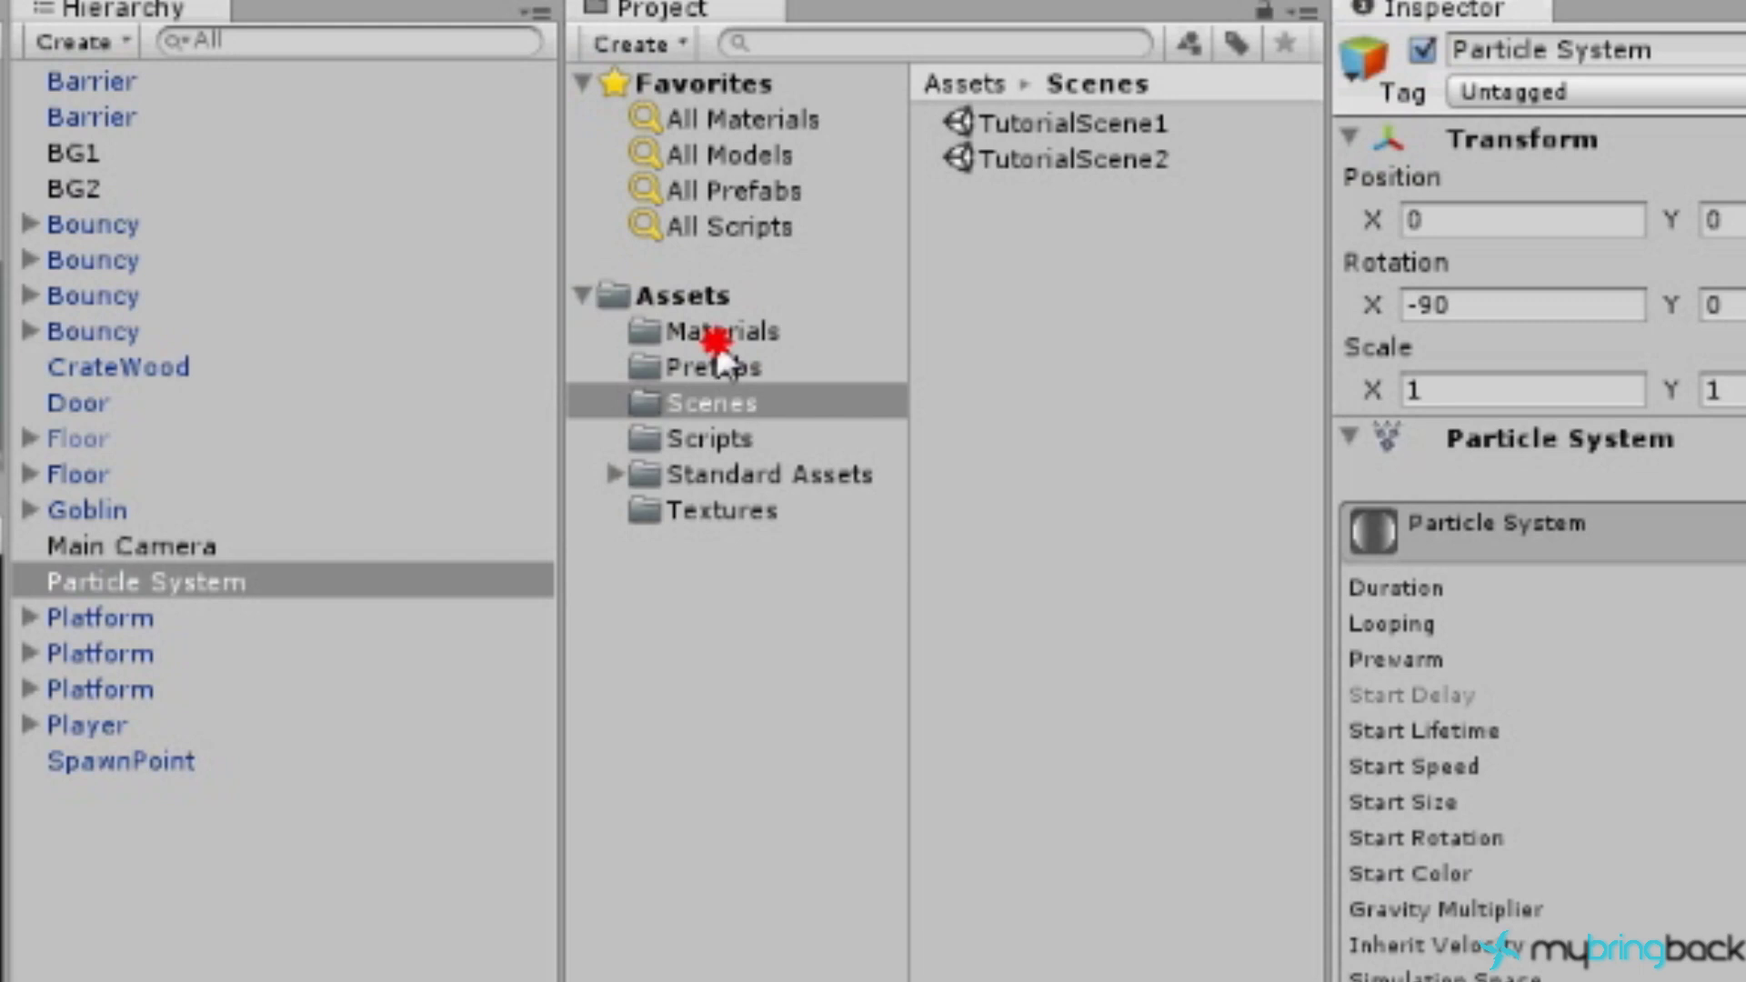
{"action": "right_click", "coordinate": [734, 335]}
{"action": "mouse_move", "coordinate": [852, 364]}
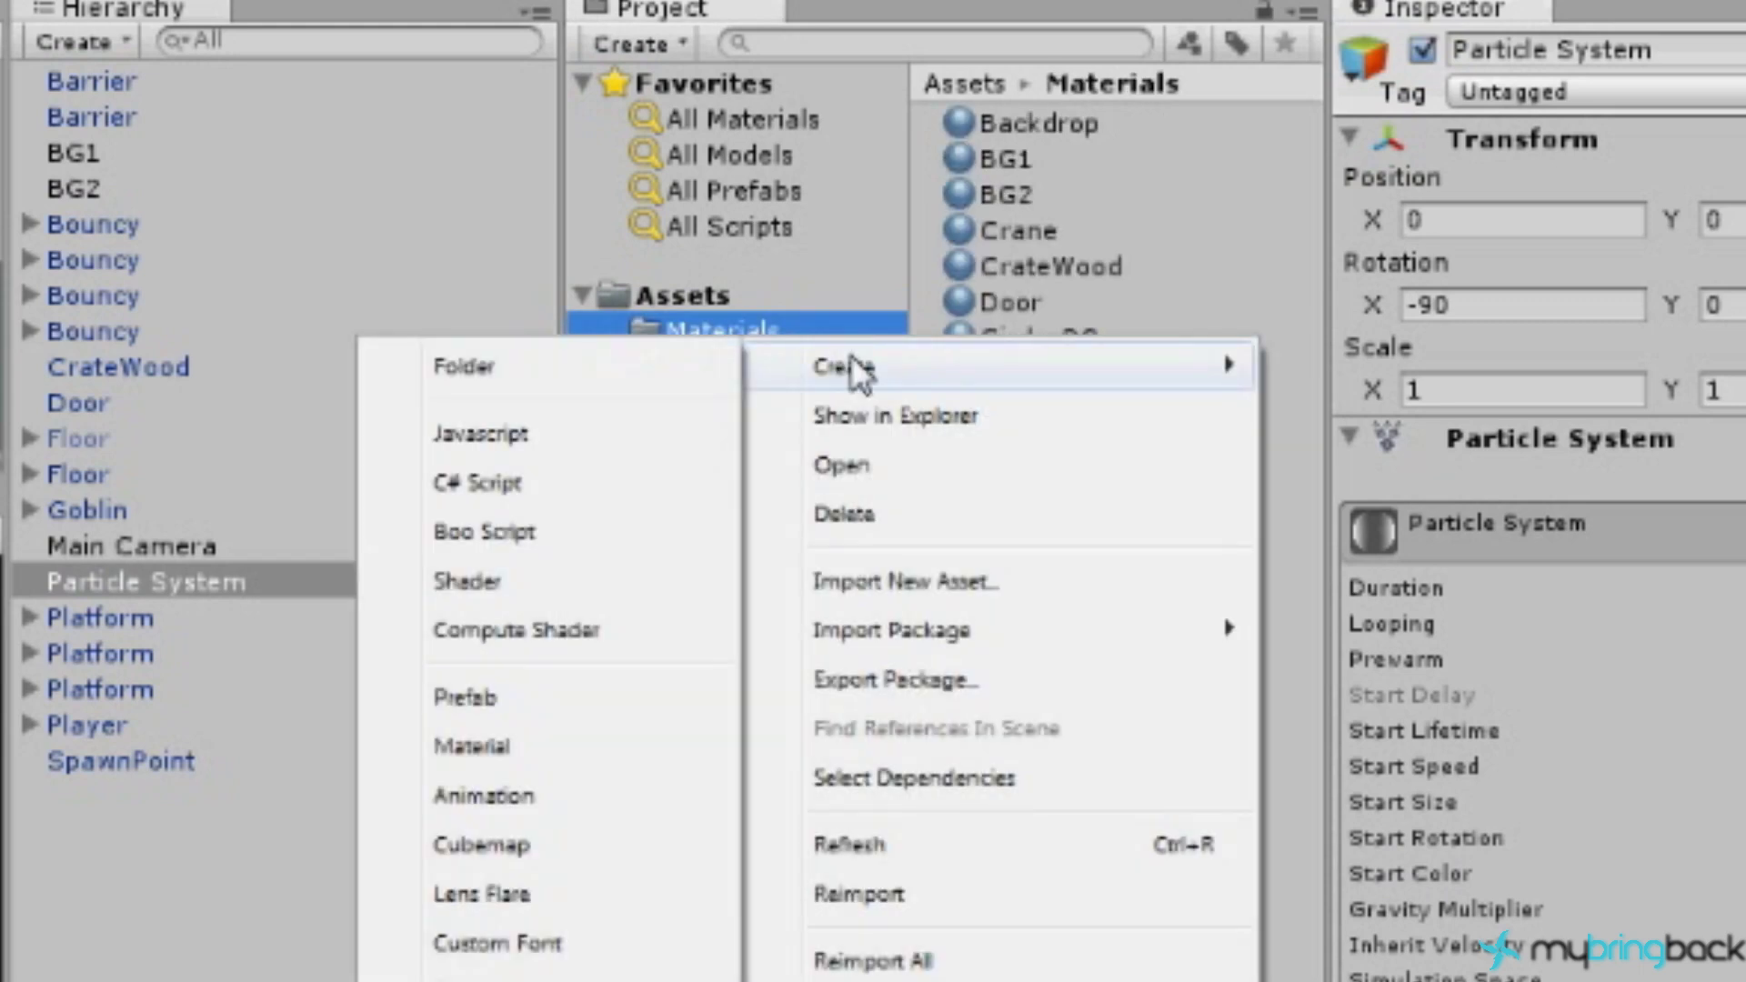
{"action": "left_click", "coordinate": [573, 750]}
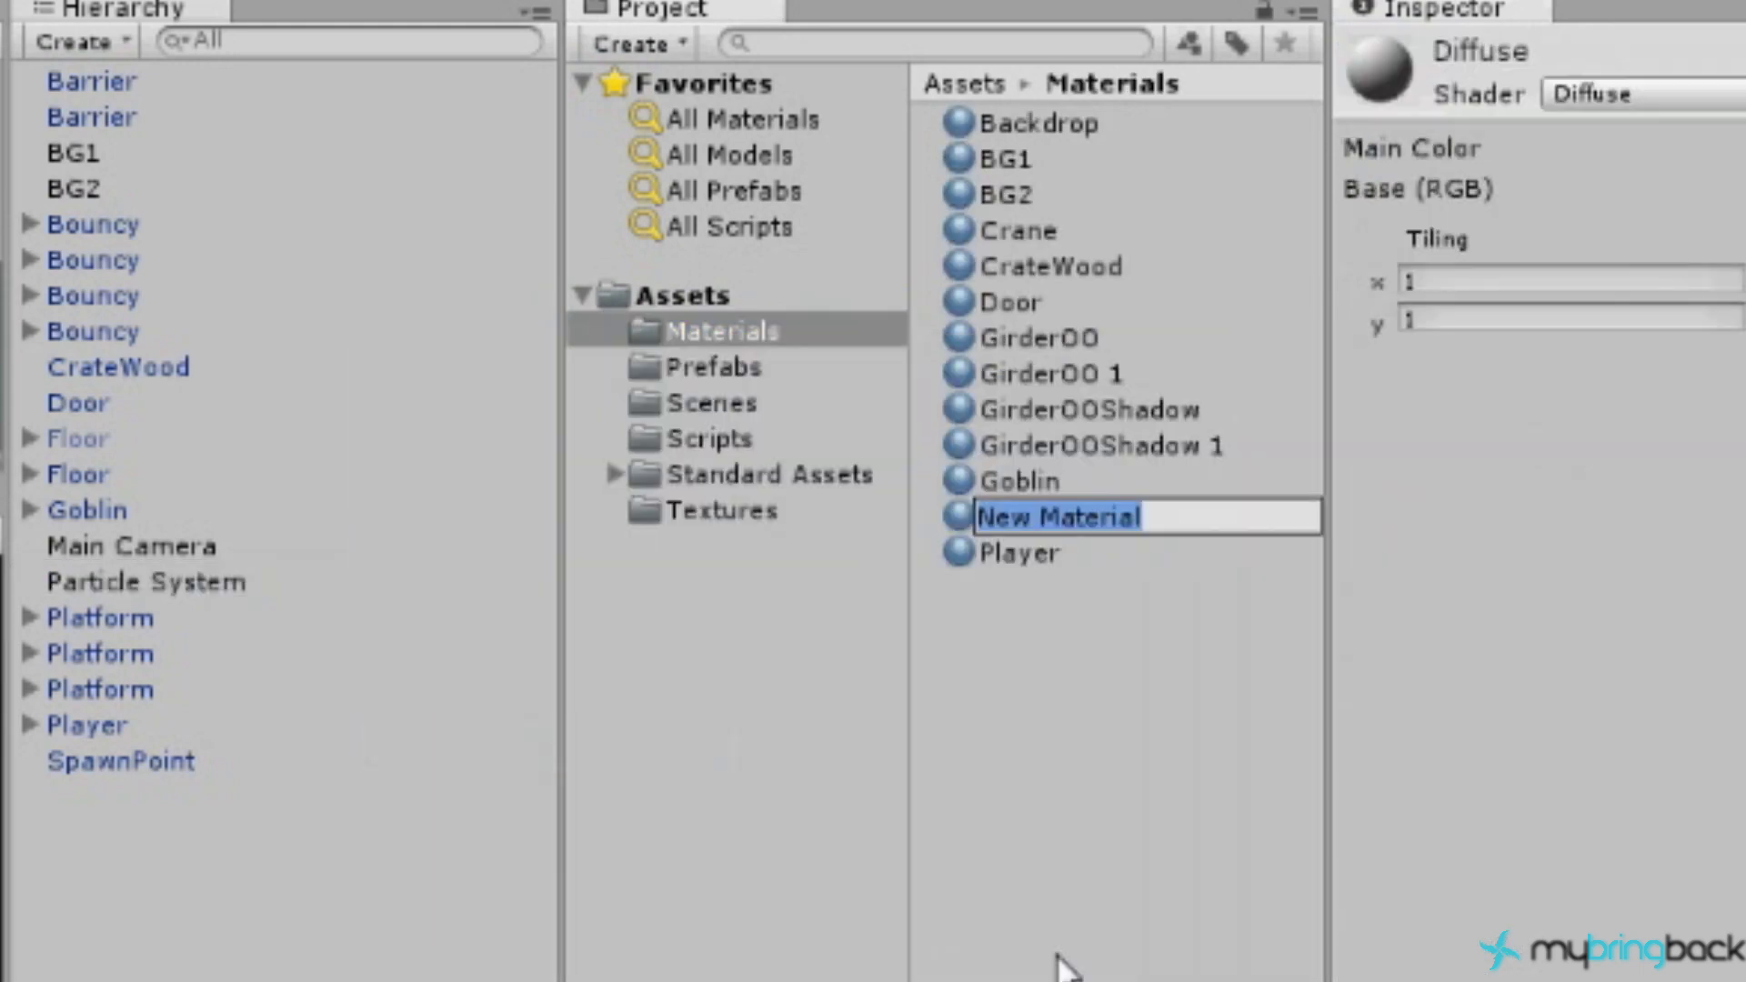
{"action": "key", "text": "BackSpace"}
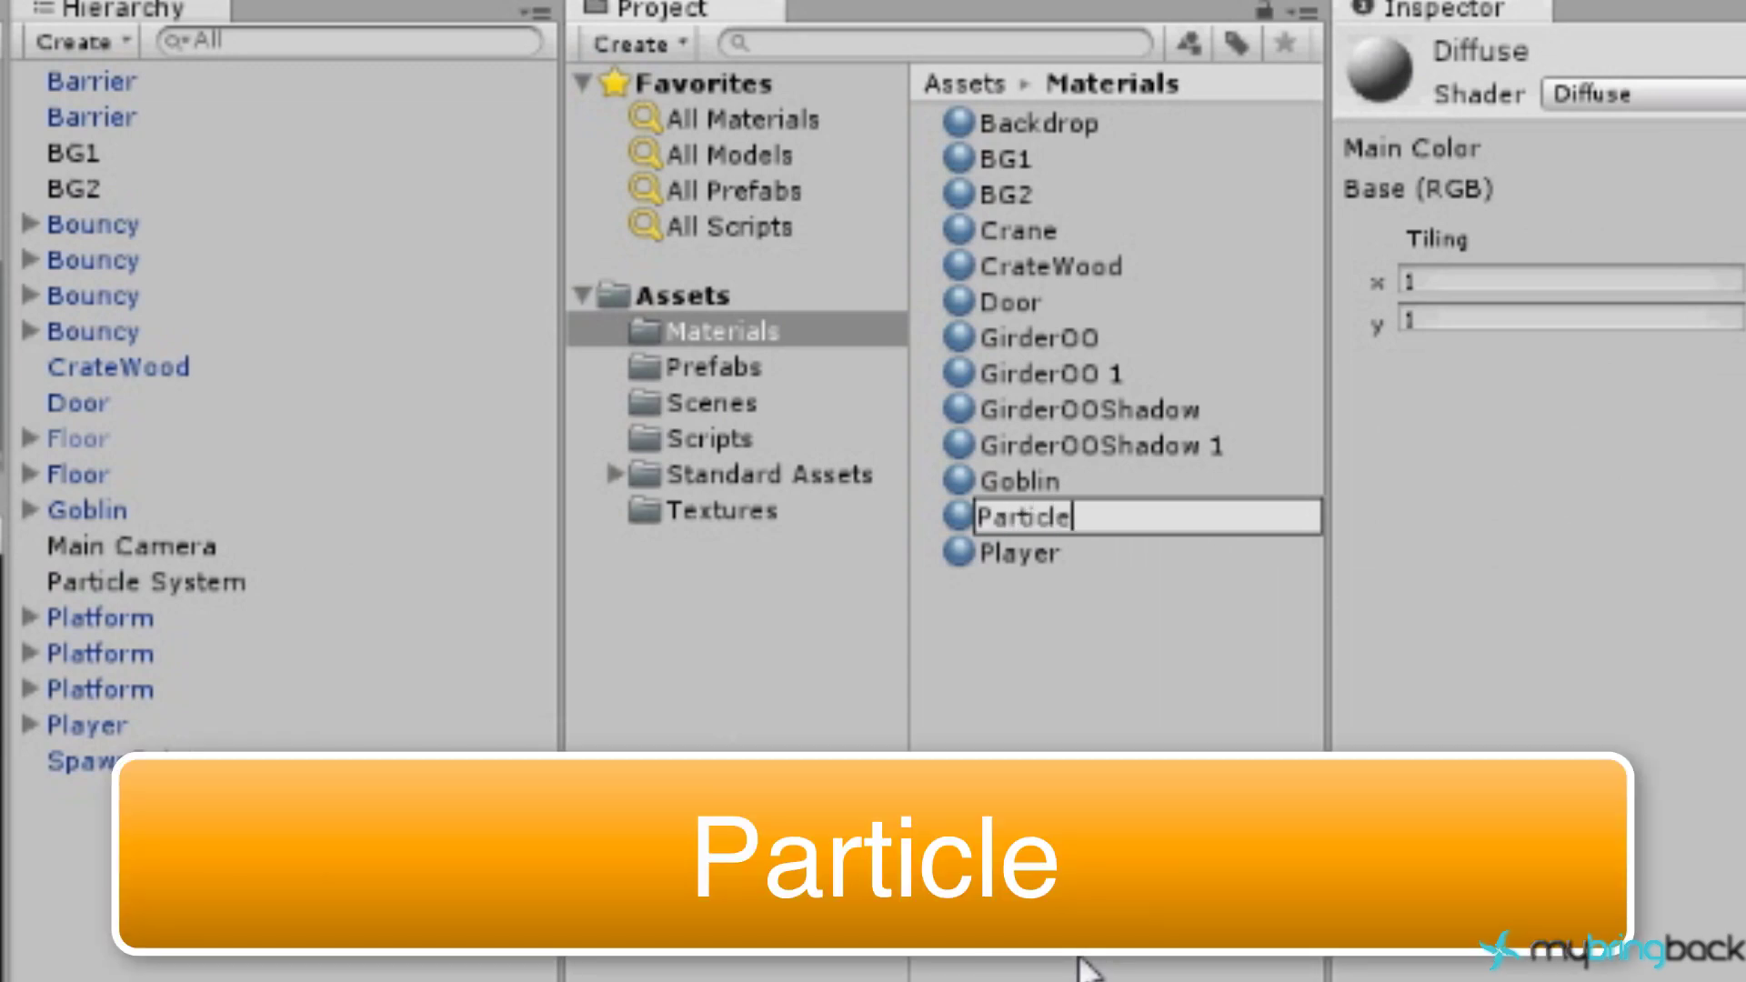
{"action": "type", "text": "Particle"}
{"action": "key", "text": "Return"}
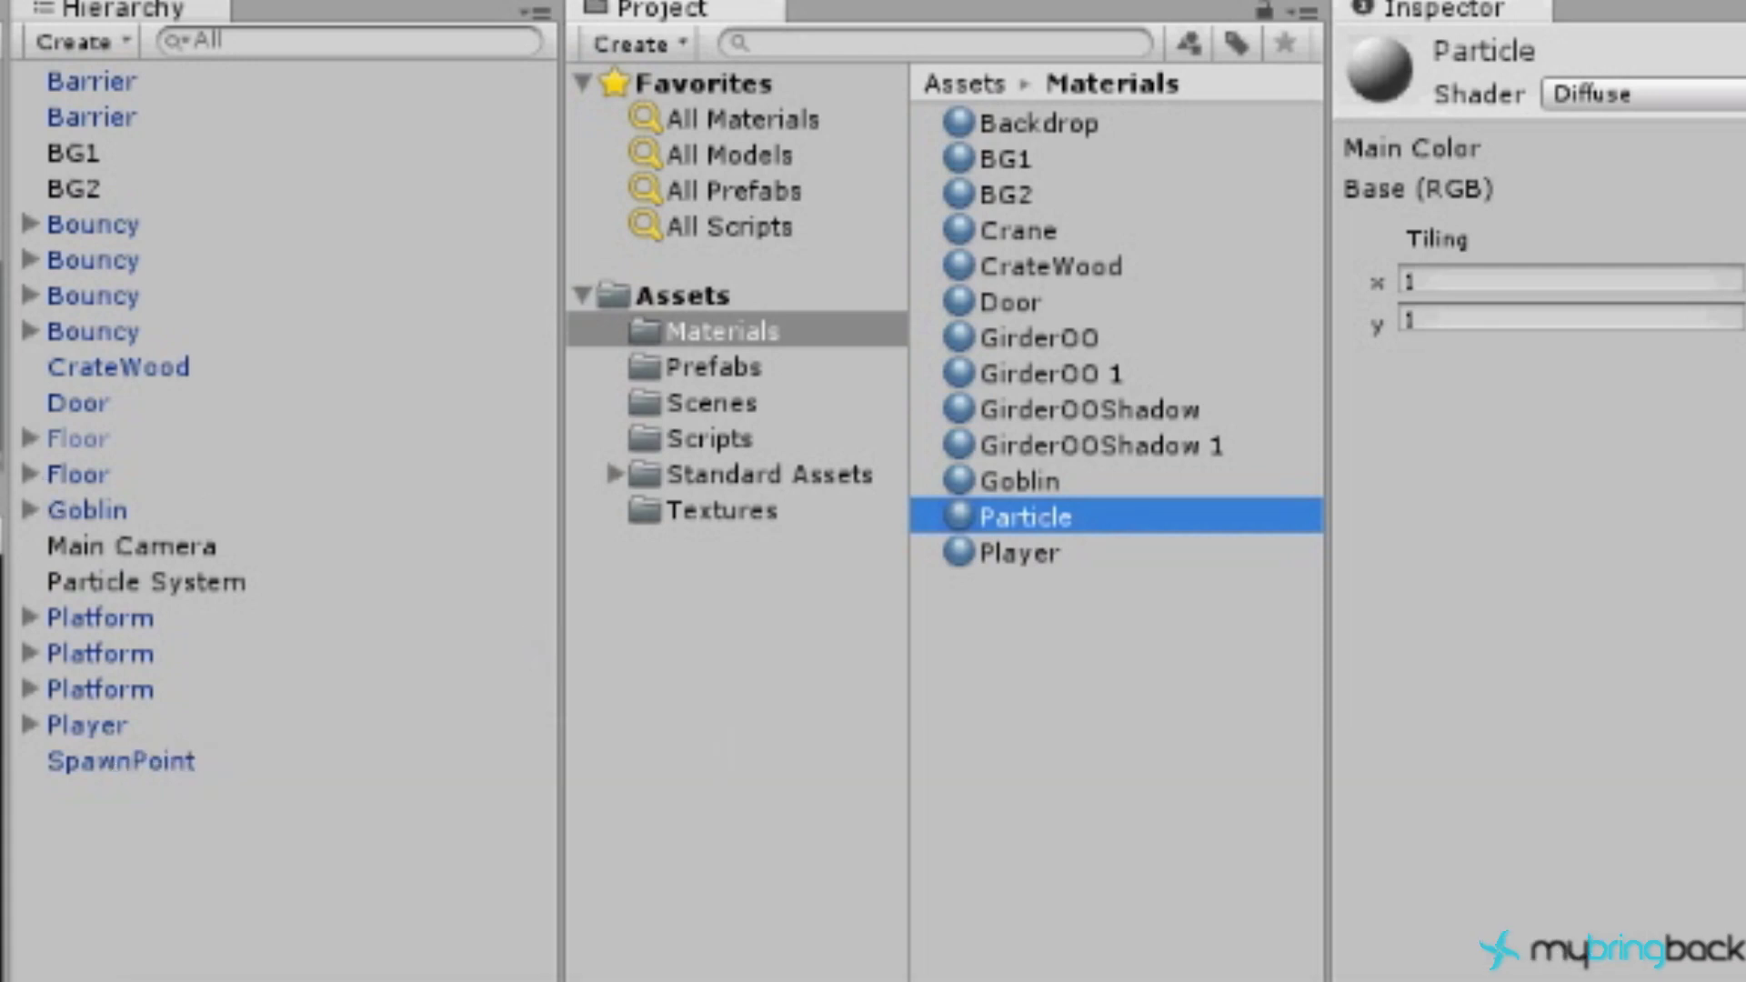
{"action": "left_click", "coordinate": [146, 582]}
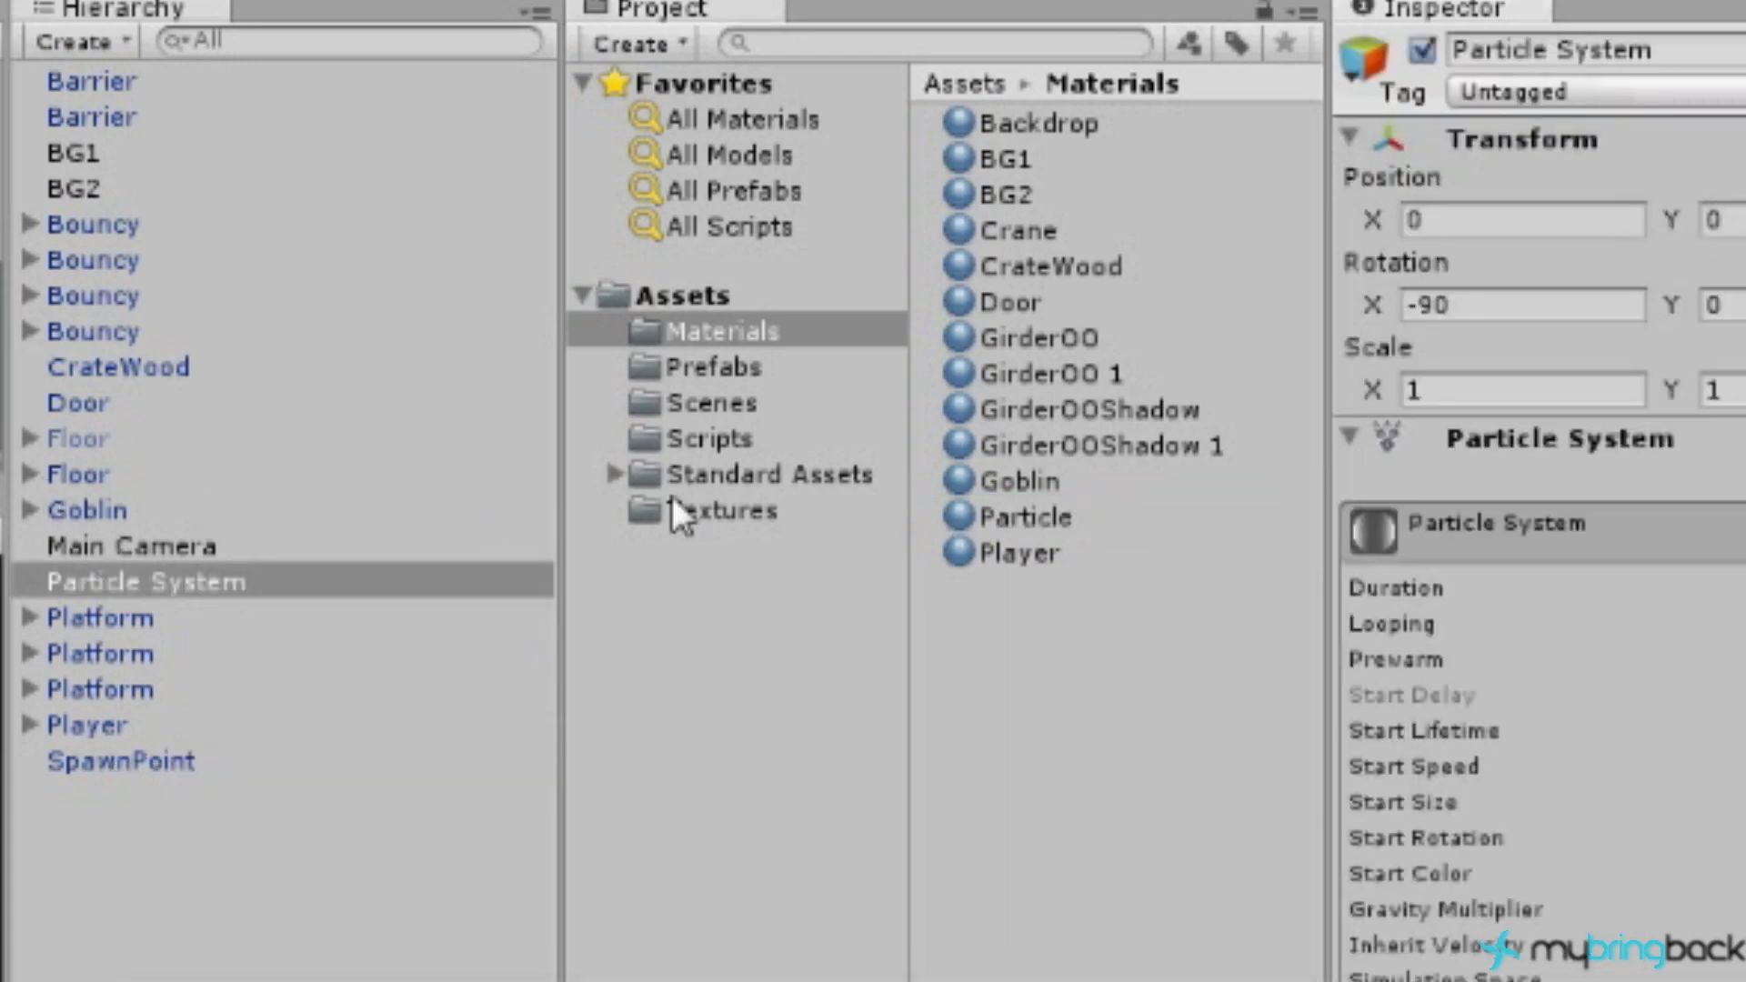
Step: Collapse the open modules and drop the Particle material into the Renderer's Material slot
{"action": "scroll", "coordinate": [1536, 545], "scroll_direction": "down", "scroll_amount": 5}
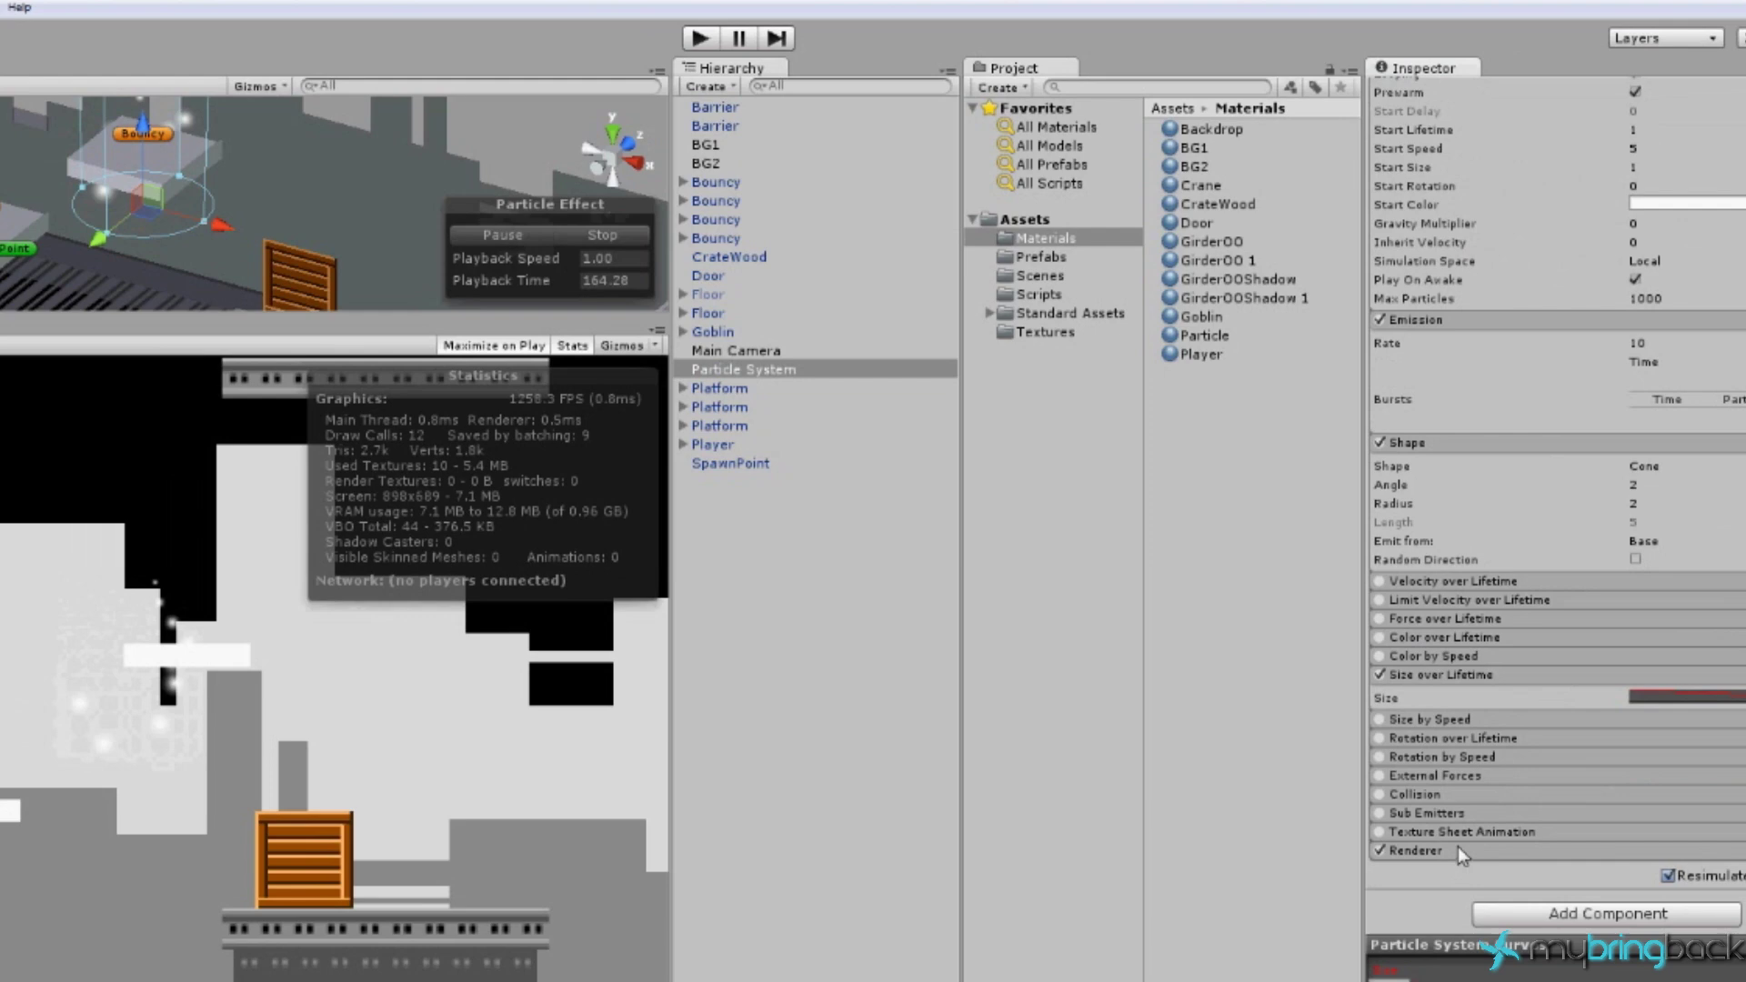
{"action": "scroll", "coordinate": [1453, 697], "scroll_direction": "up", "scroll_amount": 5}
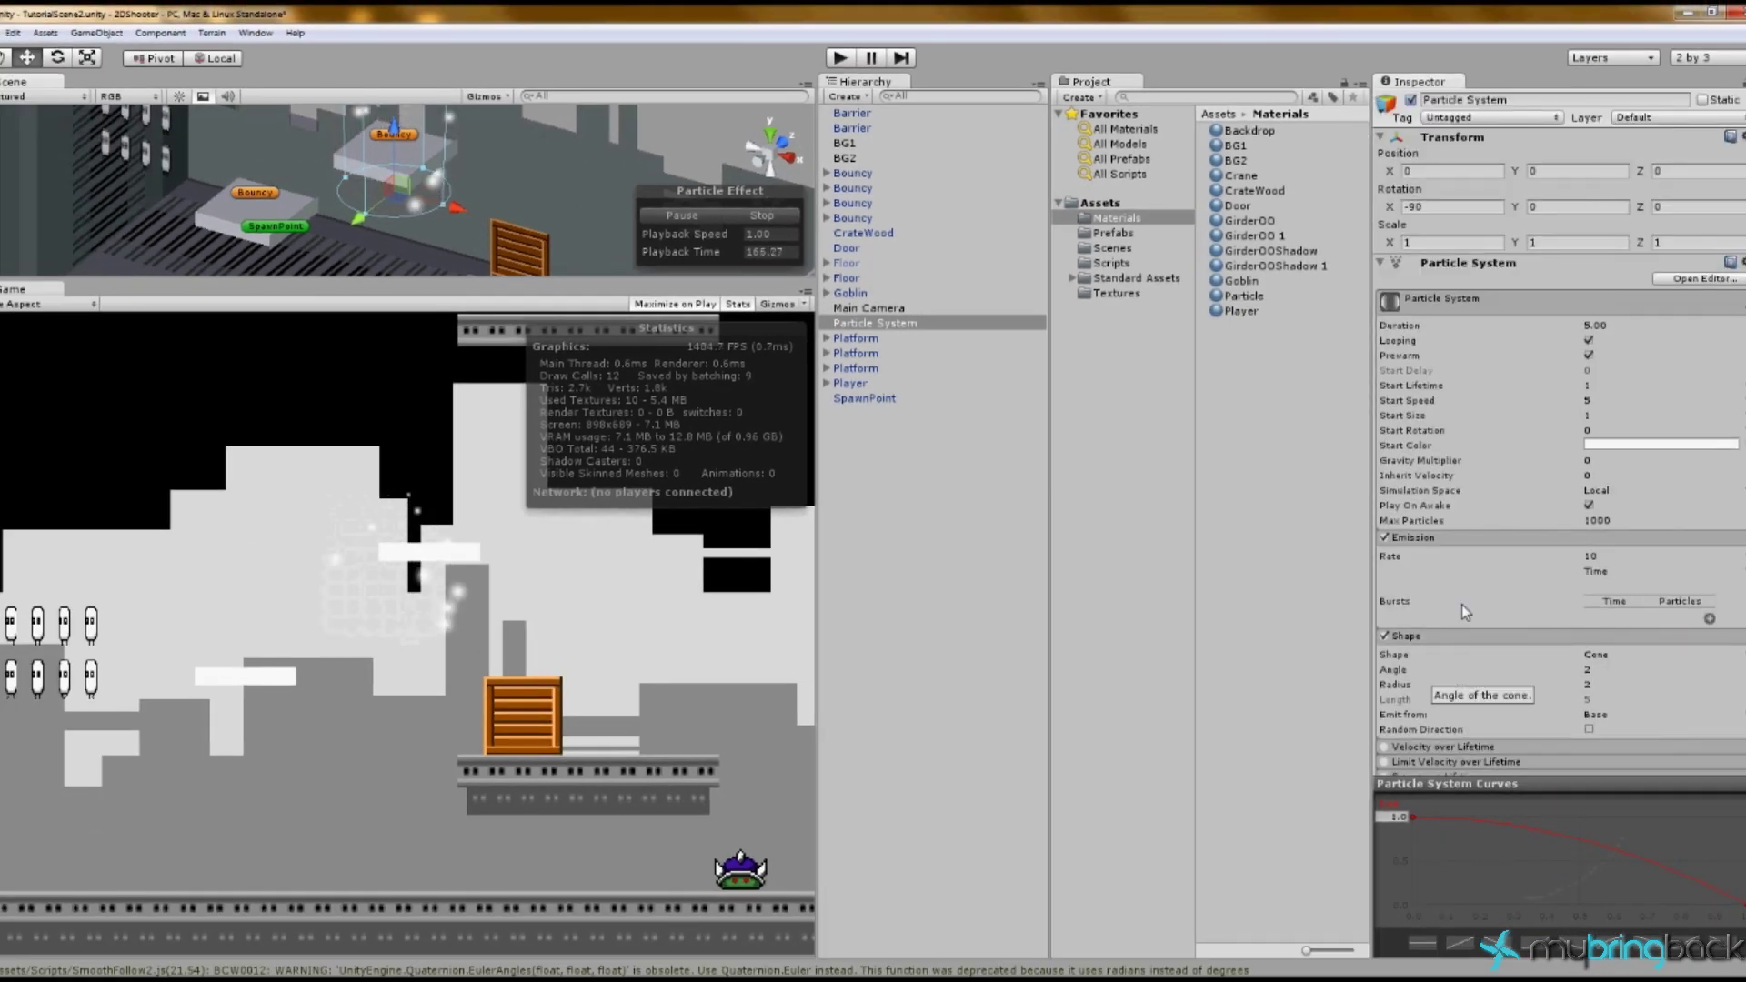
{"action": "left_click", "coordinate": [1480, 302]}
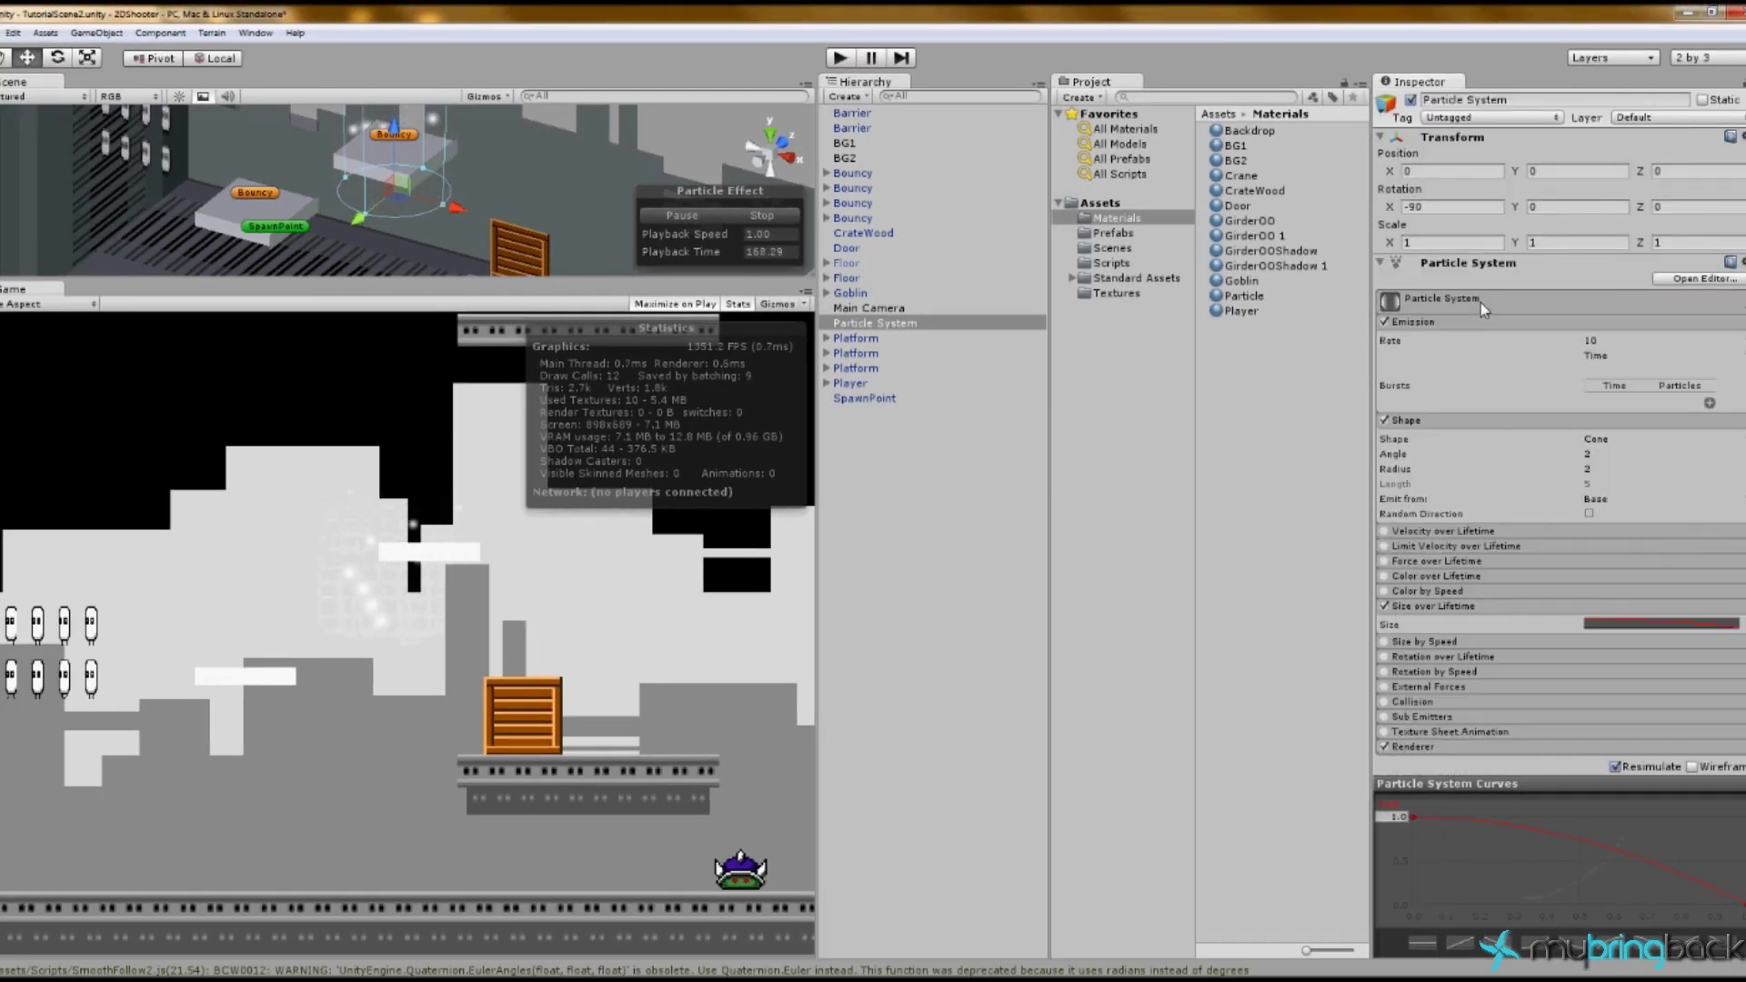
{"action": "left_click", "coordinate": [1477, 321]}
{"action": "left_click", "coordinate": [1480, 336]}
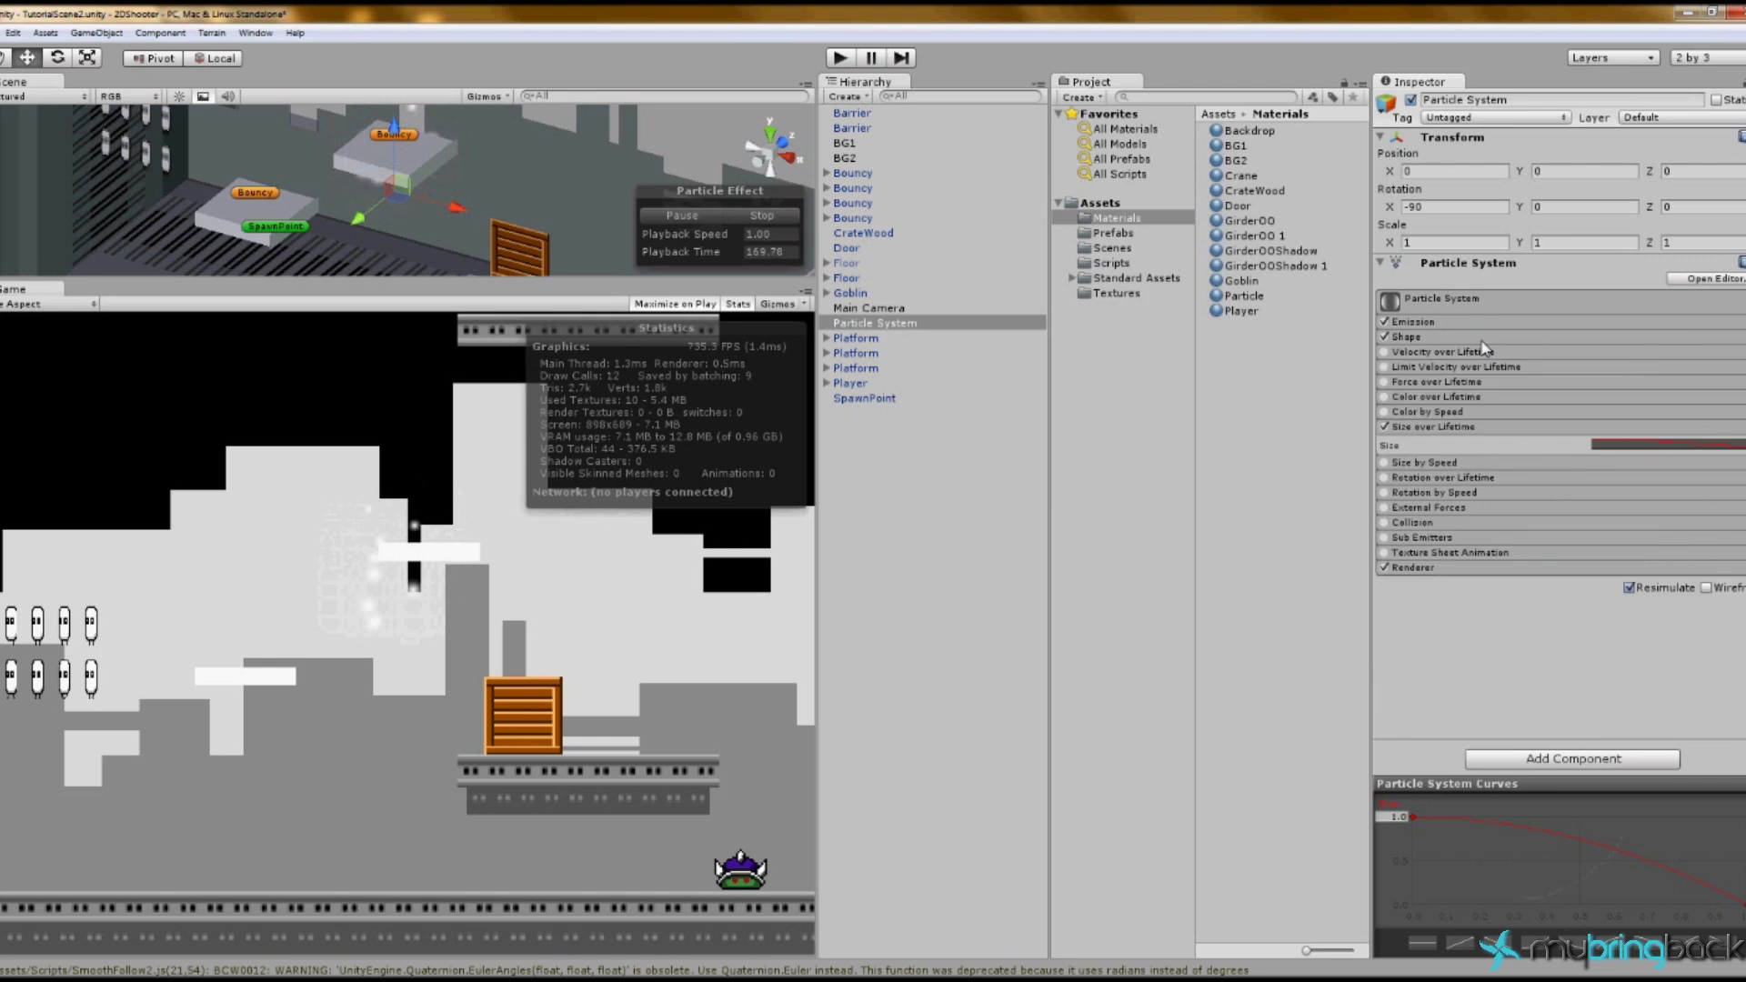
{"action": "left_click", "coordinate": [1485, 428]}
{"action": "left_click", "coordinate": [1473, 546]}
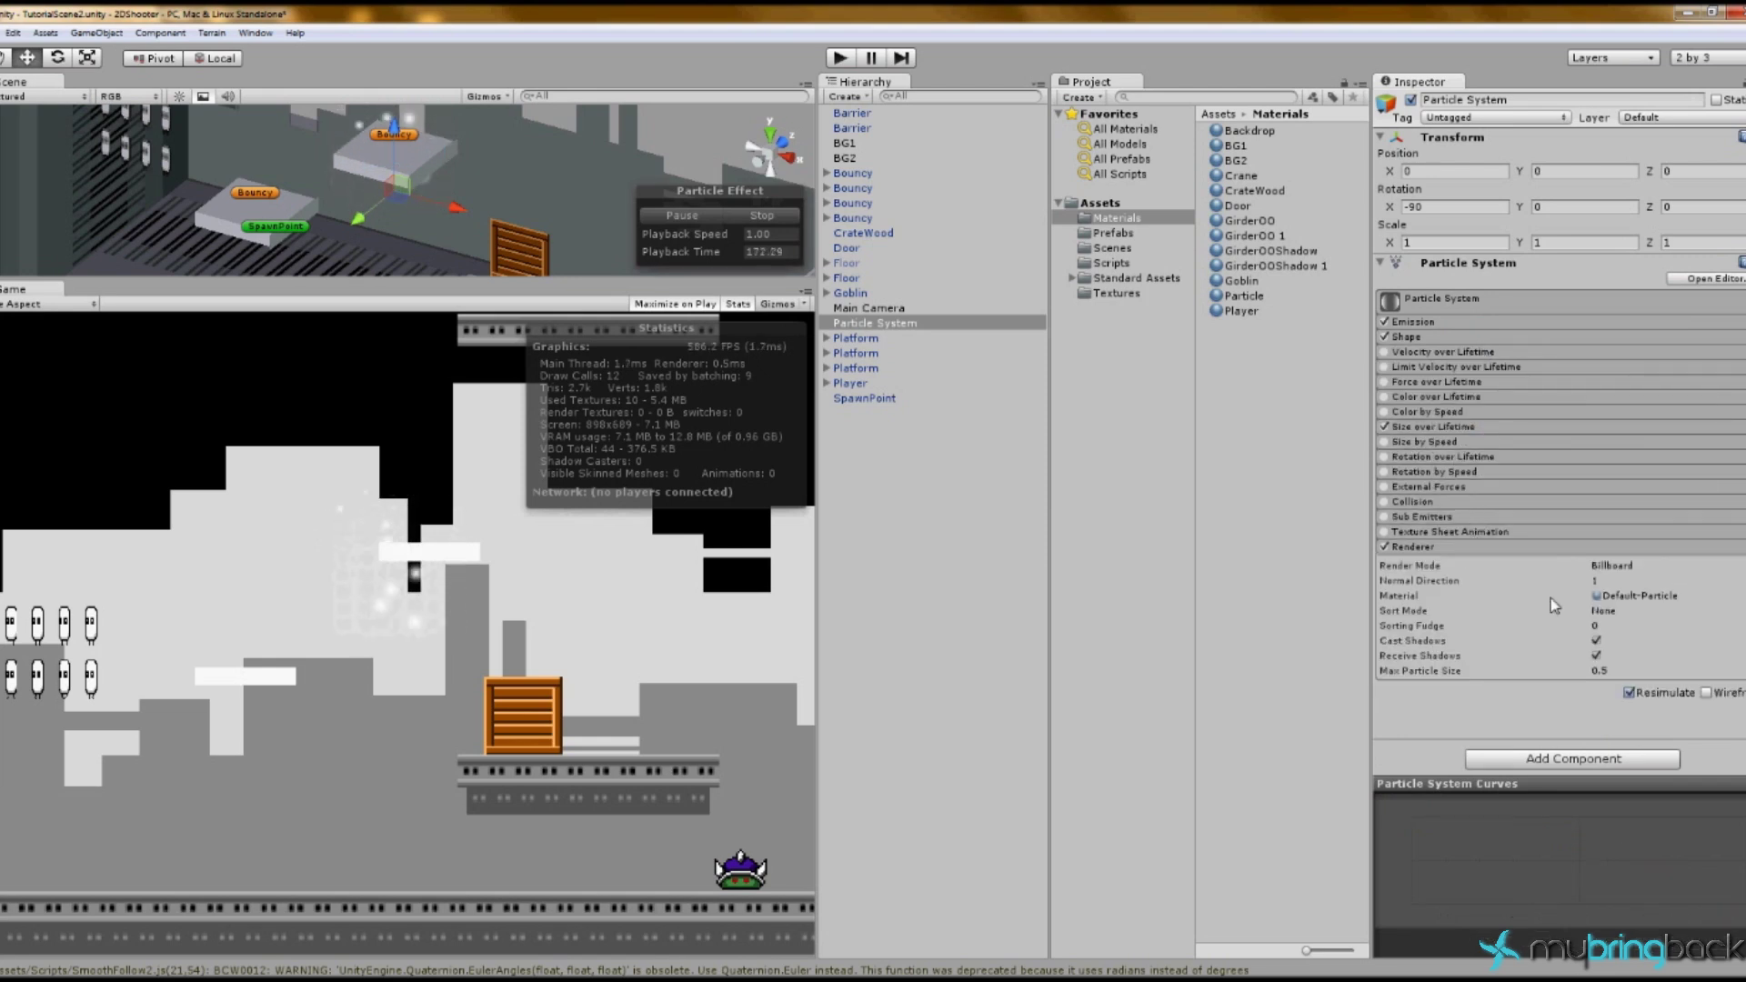
{"action": "left_click", "coordinate": [1609, 597]}
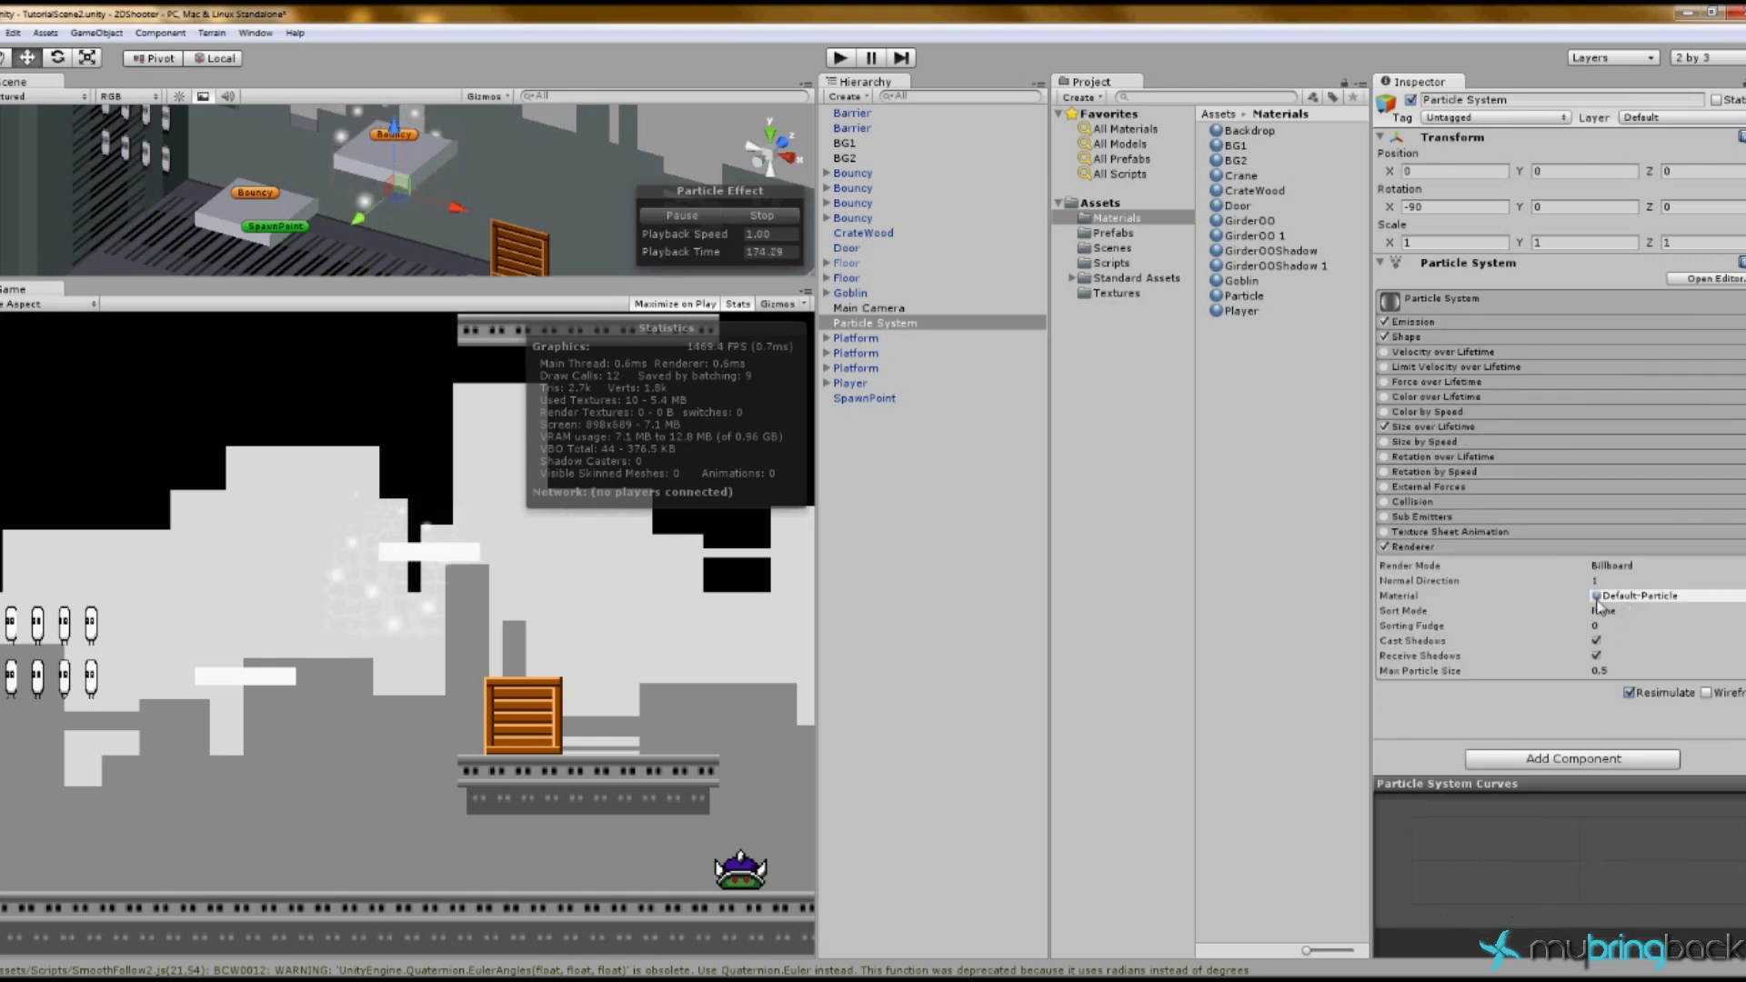
{"action": "left_click_drag", "start_coordinate": [1242, 303], "coordinate": [1648, 600]}
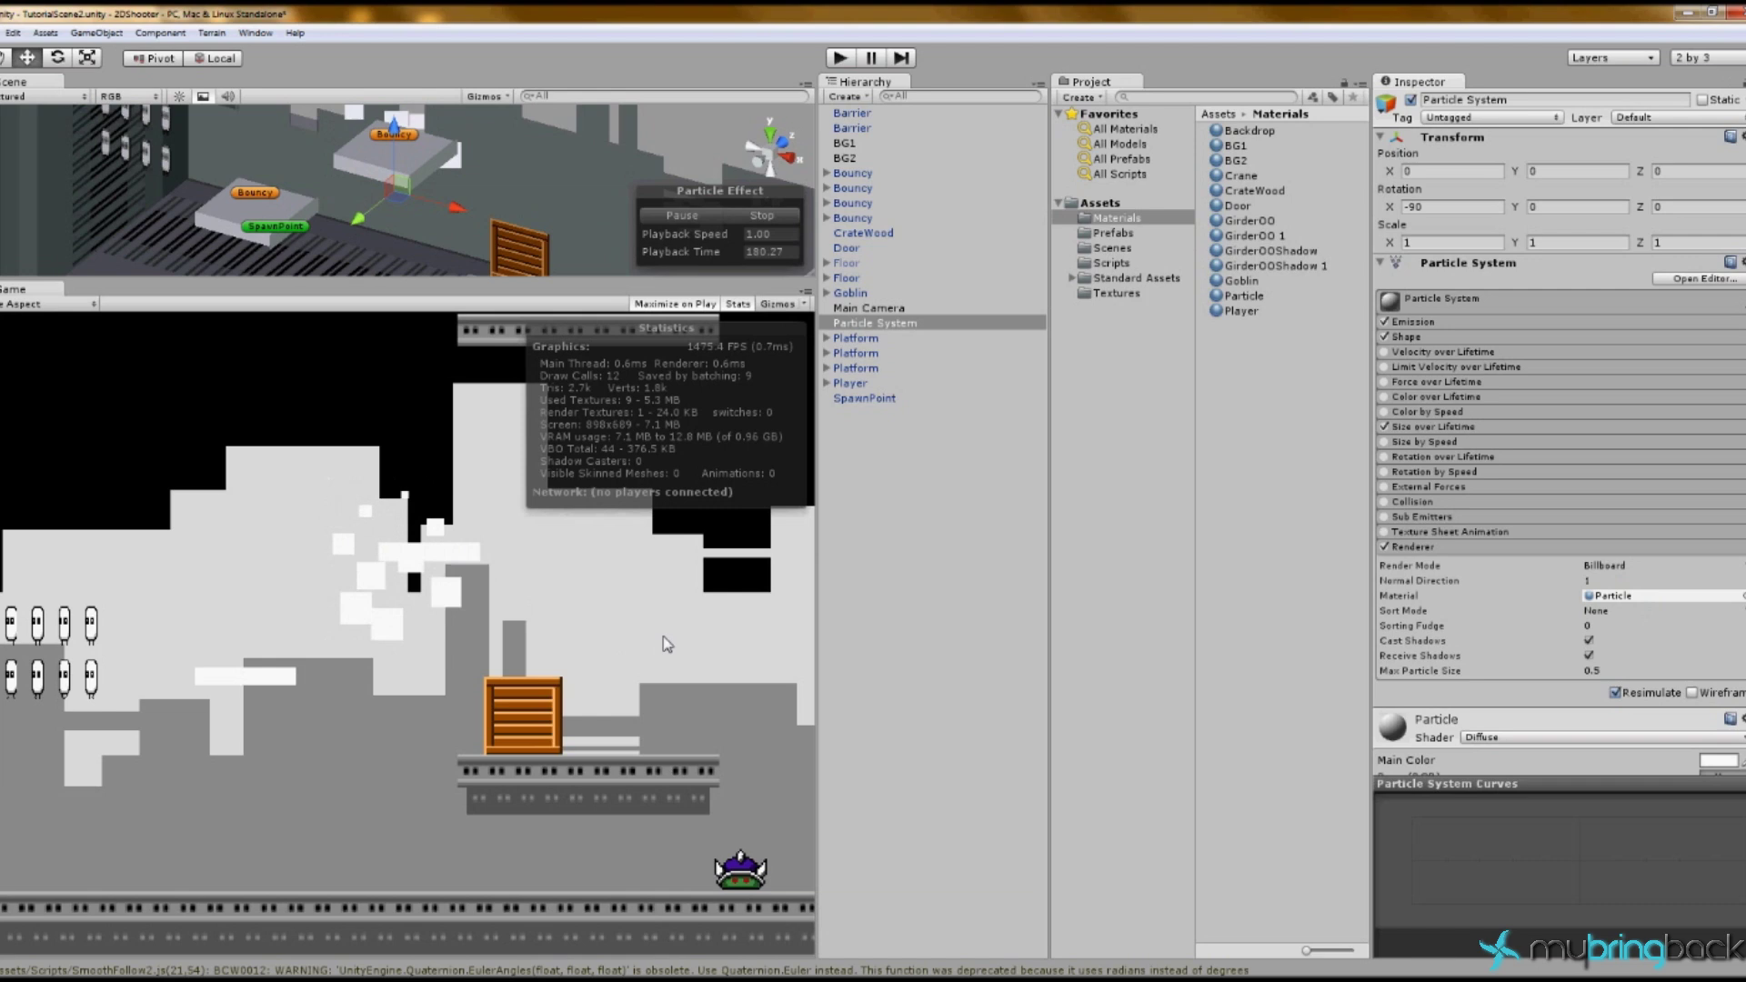
{"action": "left_click", "coordinate": [1514, 306]}
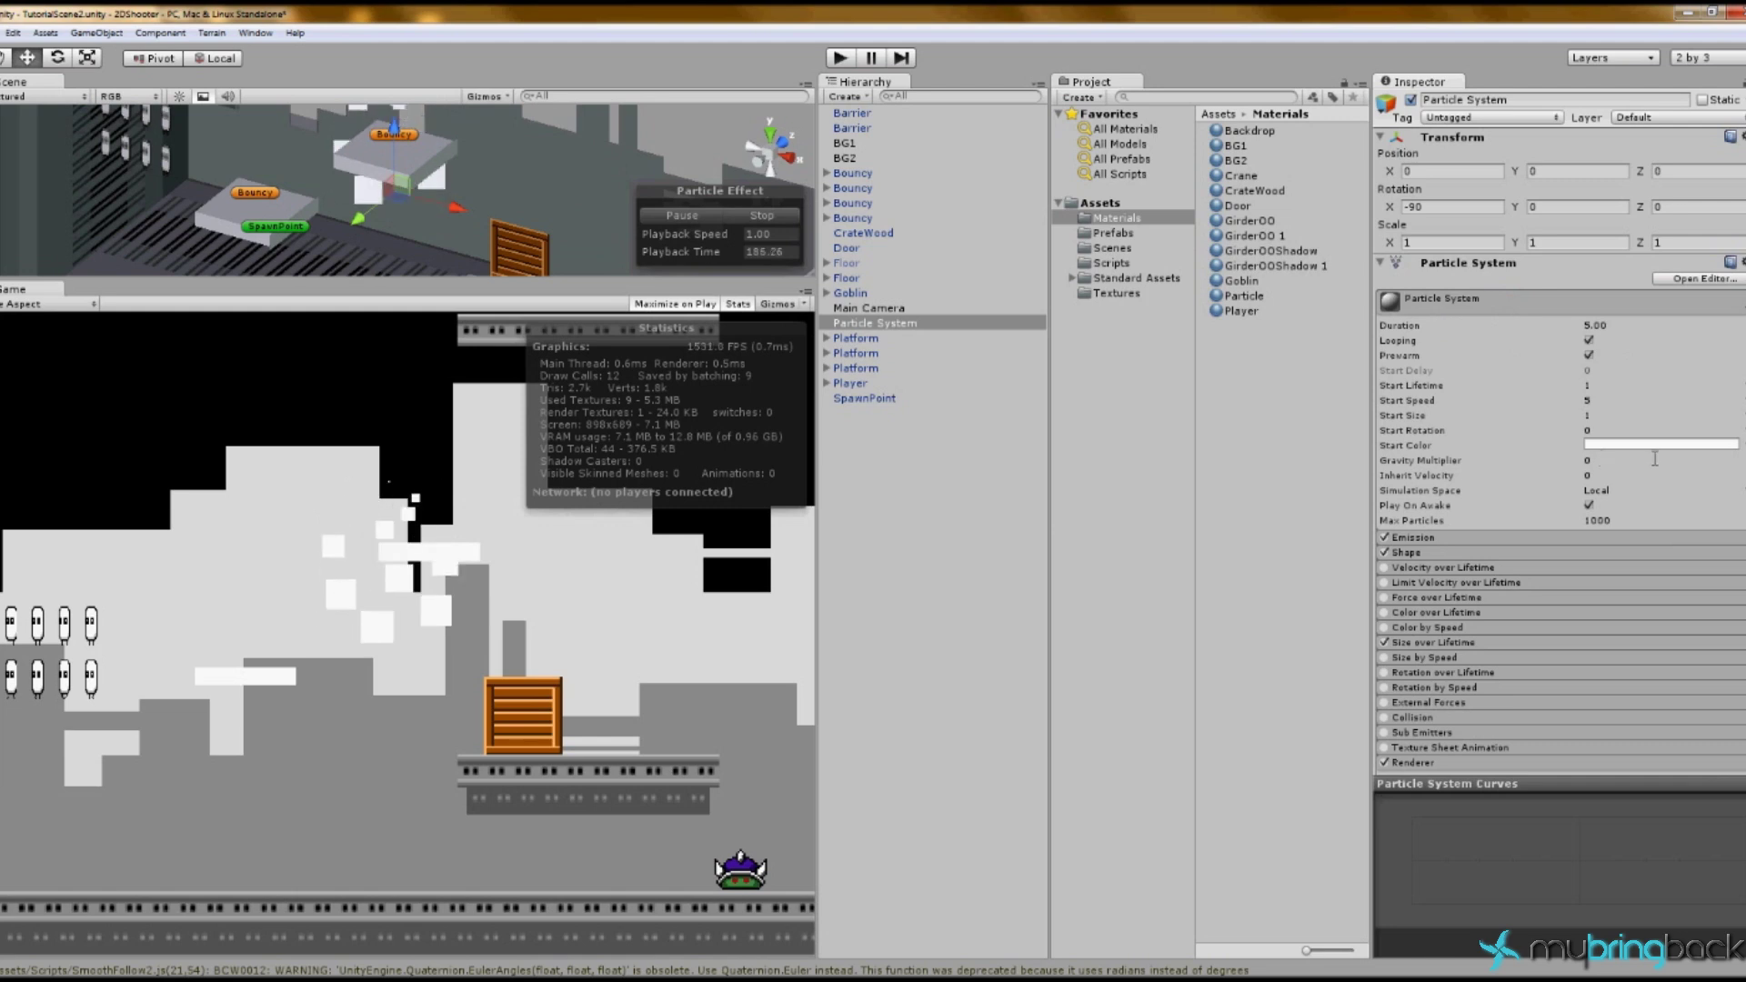
{"action": "left_click", "coordinate": [1592, 446]}
{"action": "left_click_drag", "start_coordinate": [6, 98], "coordinate": [117, 81]}
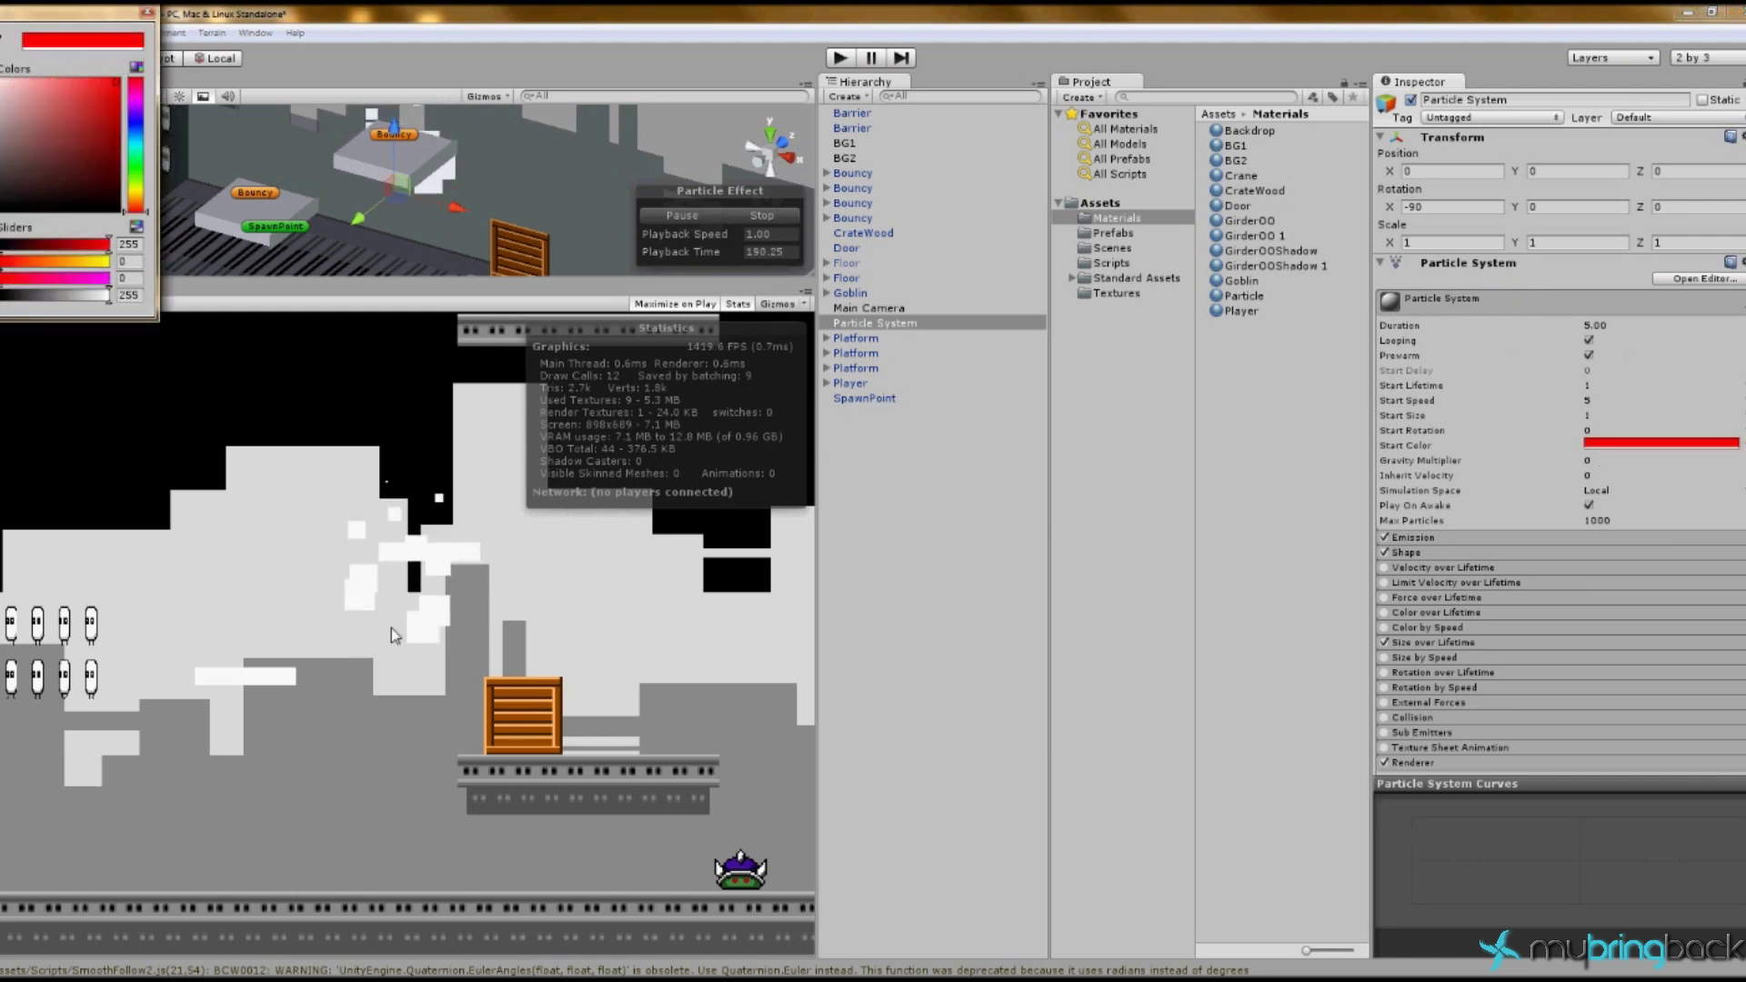
{"action": "left_click", "coordinate": [2, 79]}
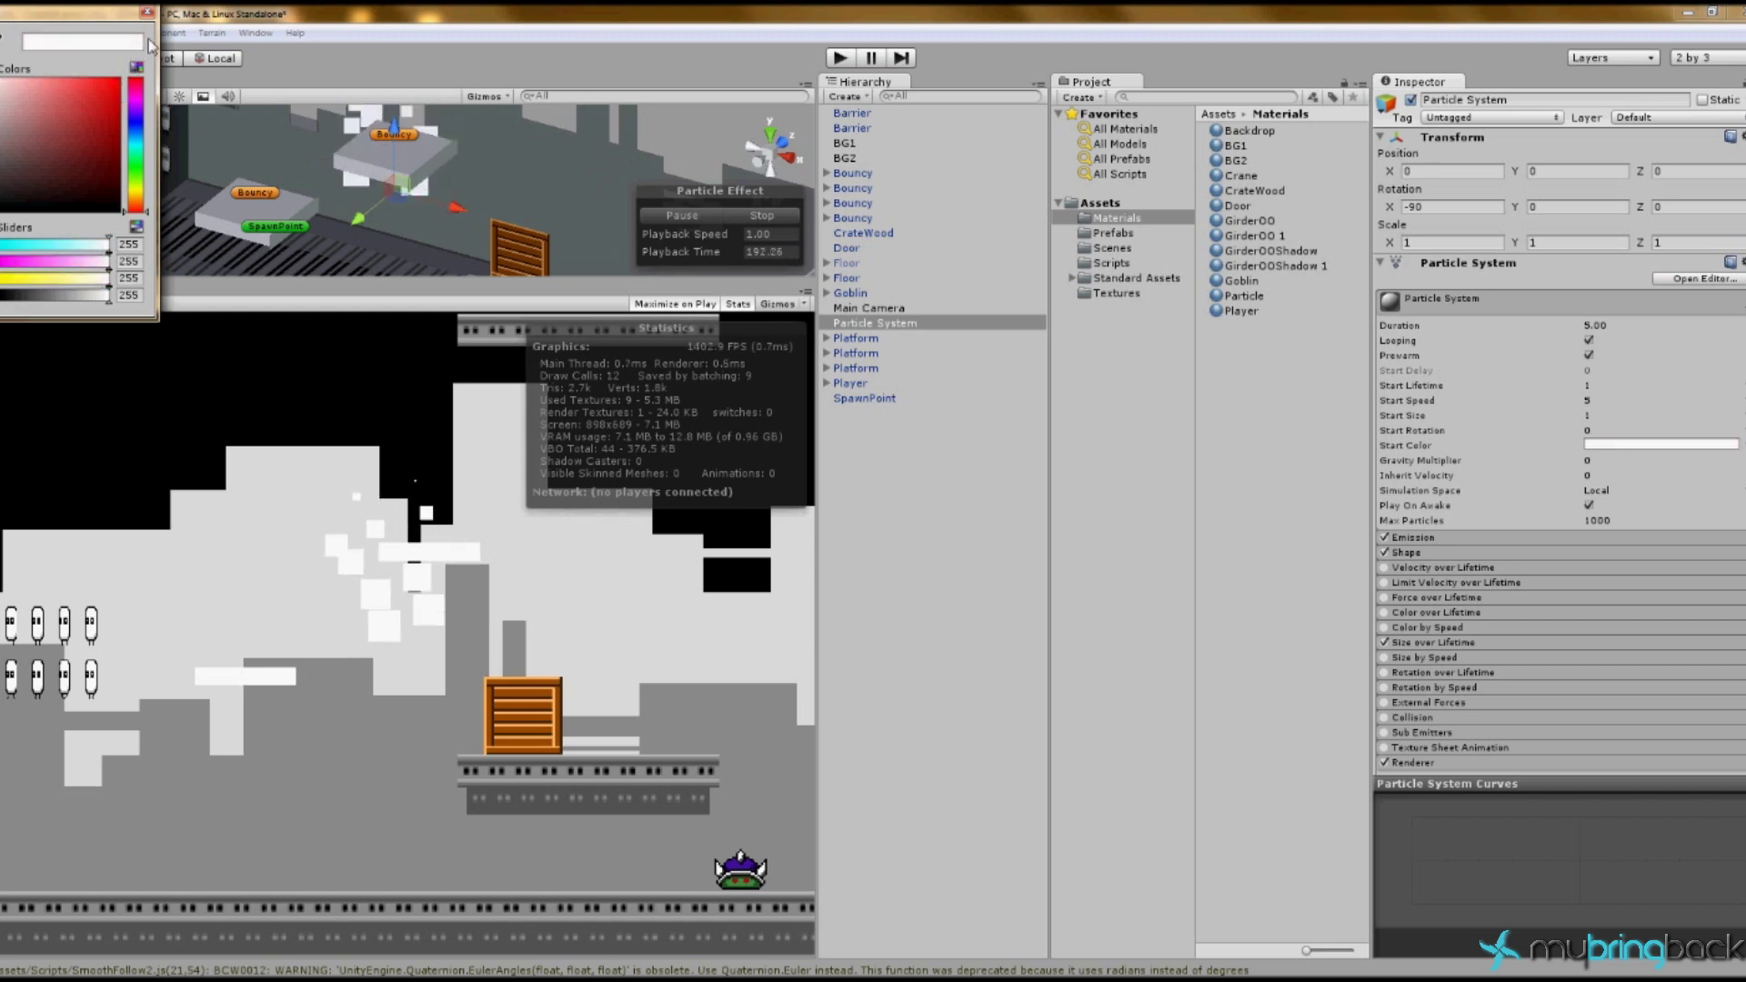
{"action": "left_click", "coordinate": [429, 581]}
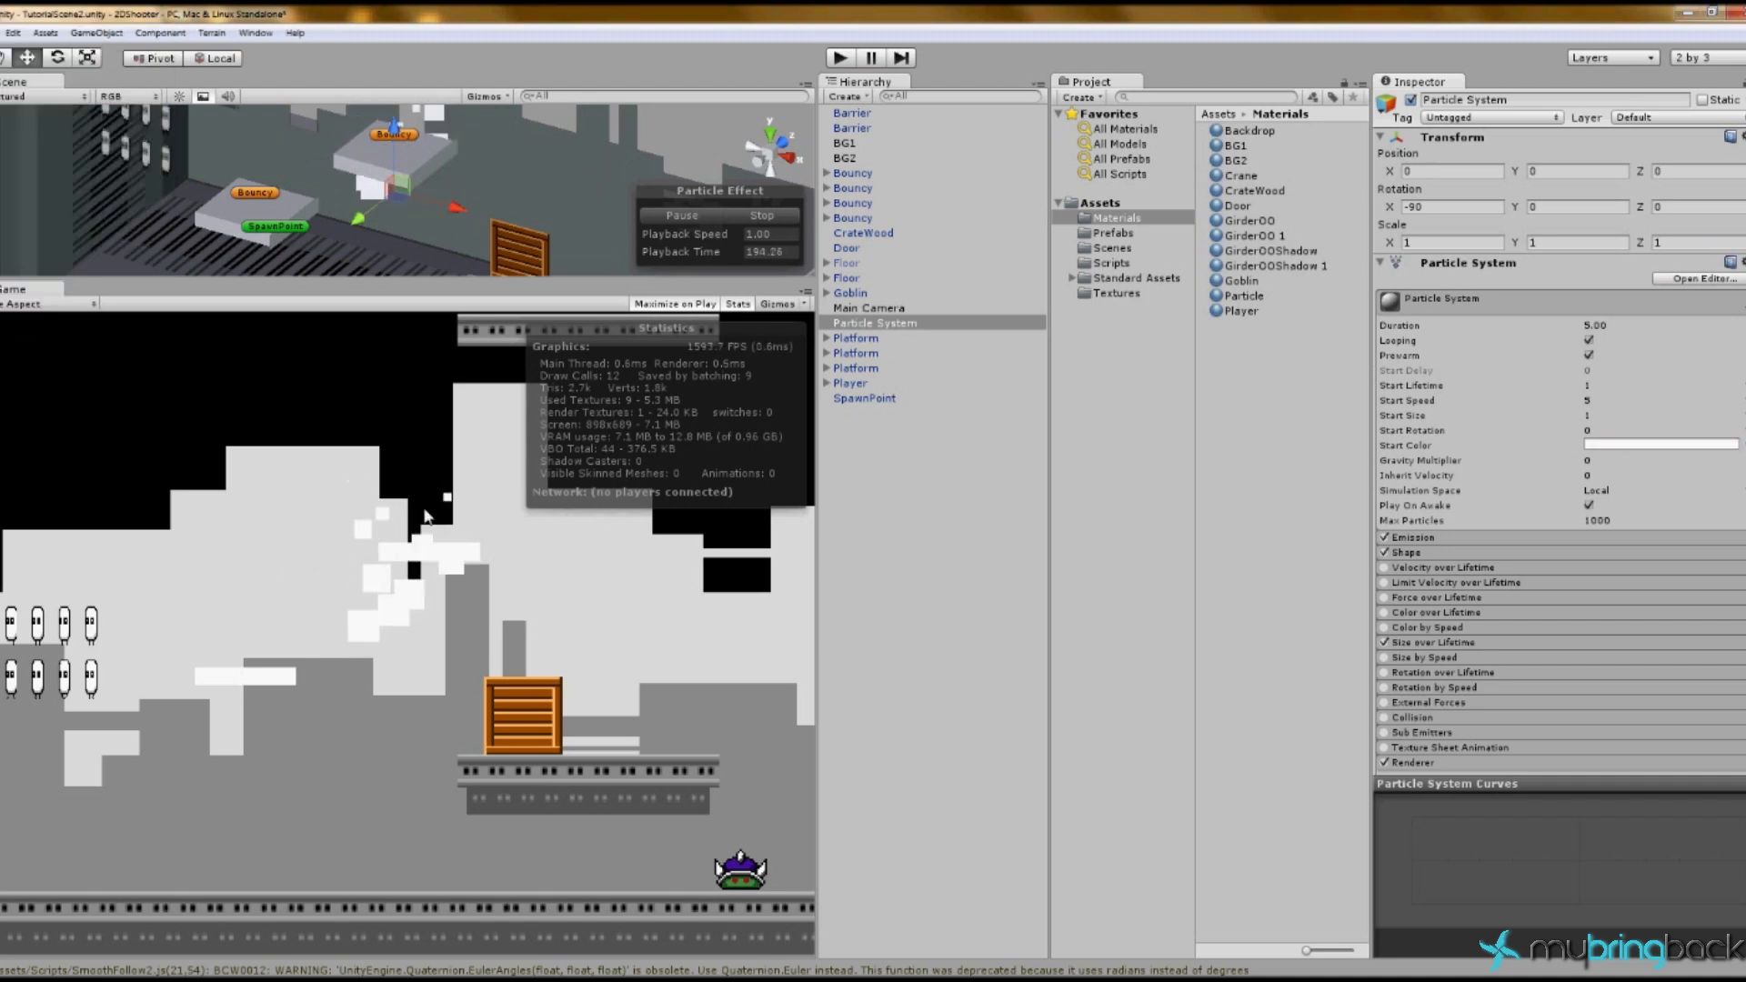
{"action": "left_click", "coordinate": [1244, 296]}
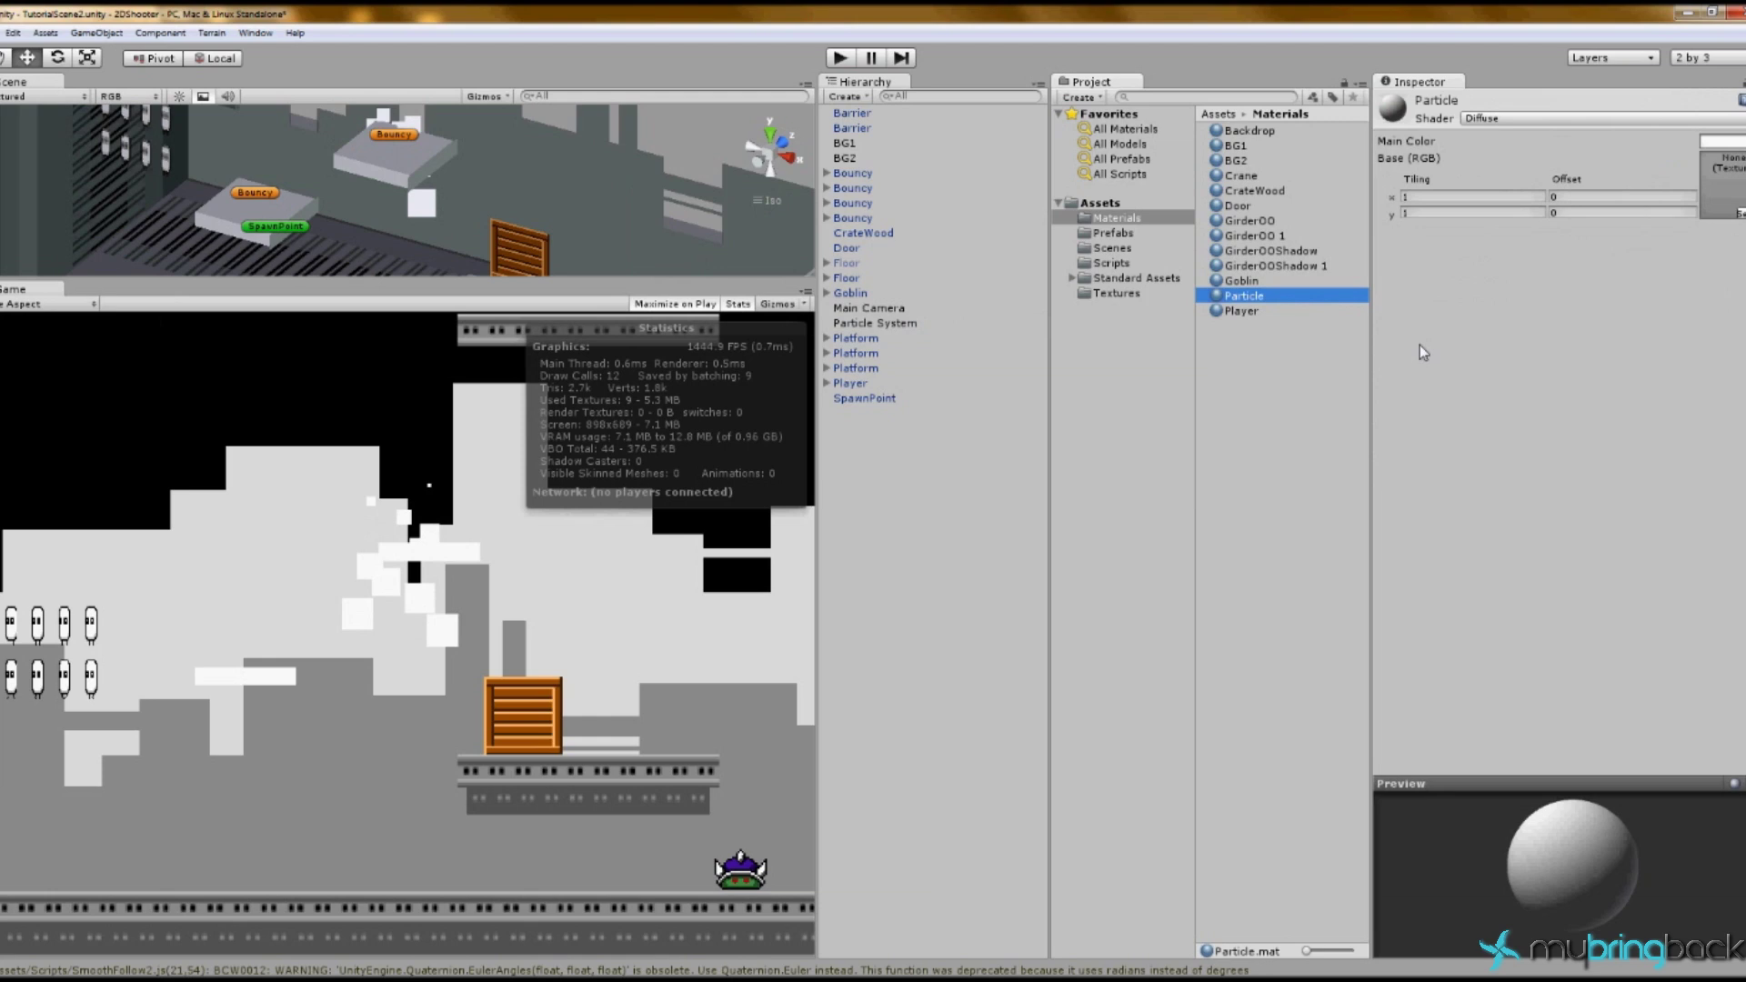
{"action": "left_click", "coordinate": [1725, 145]}
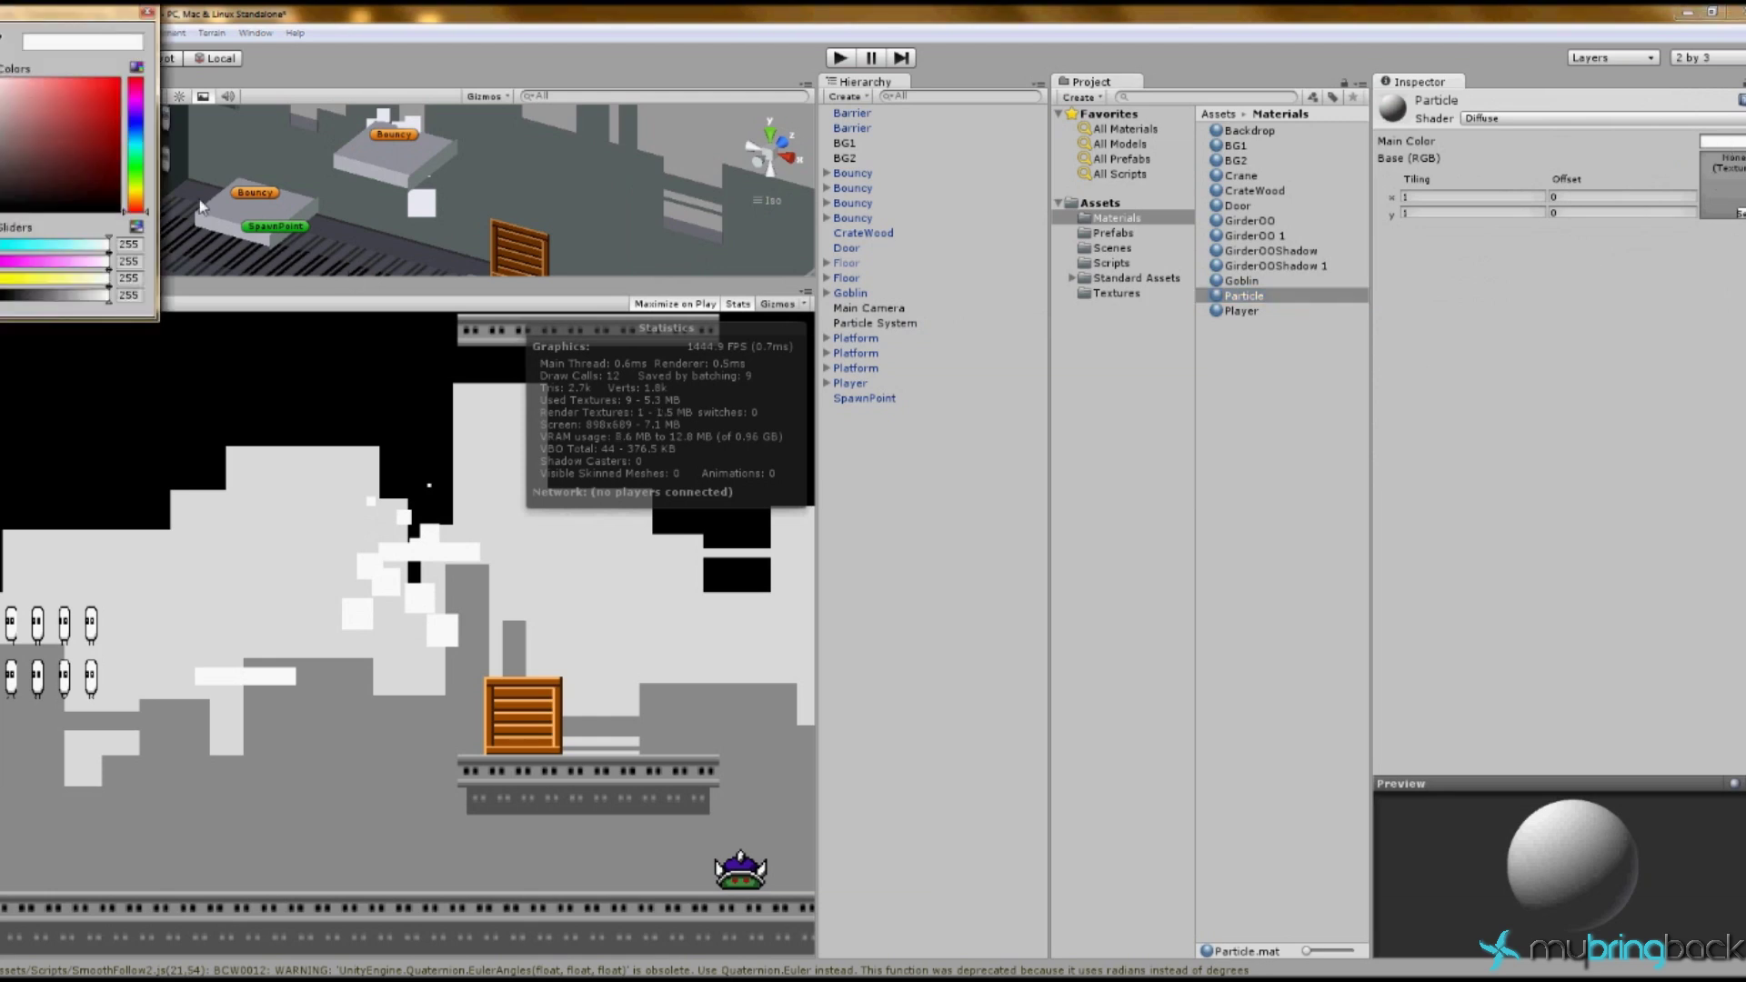
{"action": "left_click_drag", "start_coordinate": [96, 163], "coordinate": [1, 80]}
{"action": "left_click", "coordinate": [145, 14]}
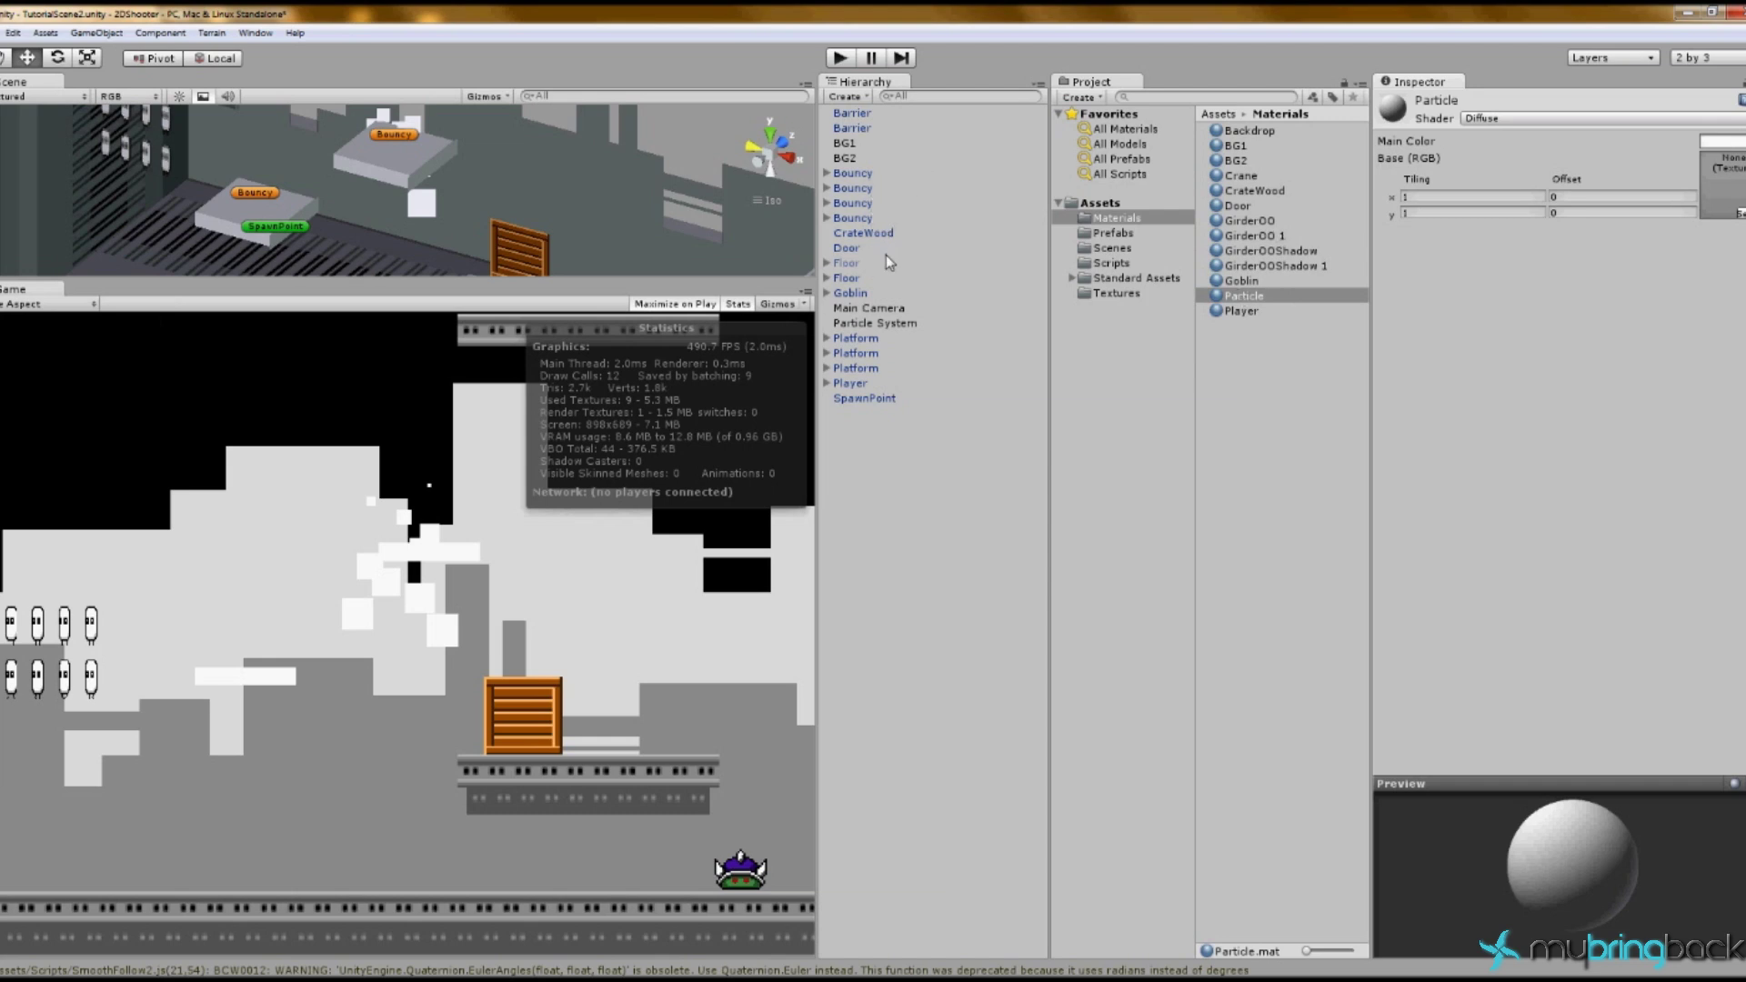
{"action": "left_click", "coordinate": [896, 324]}
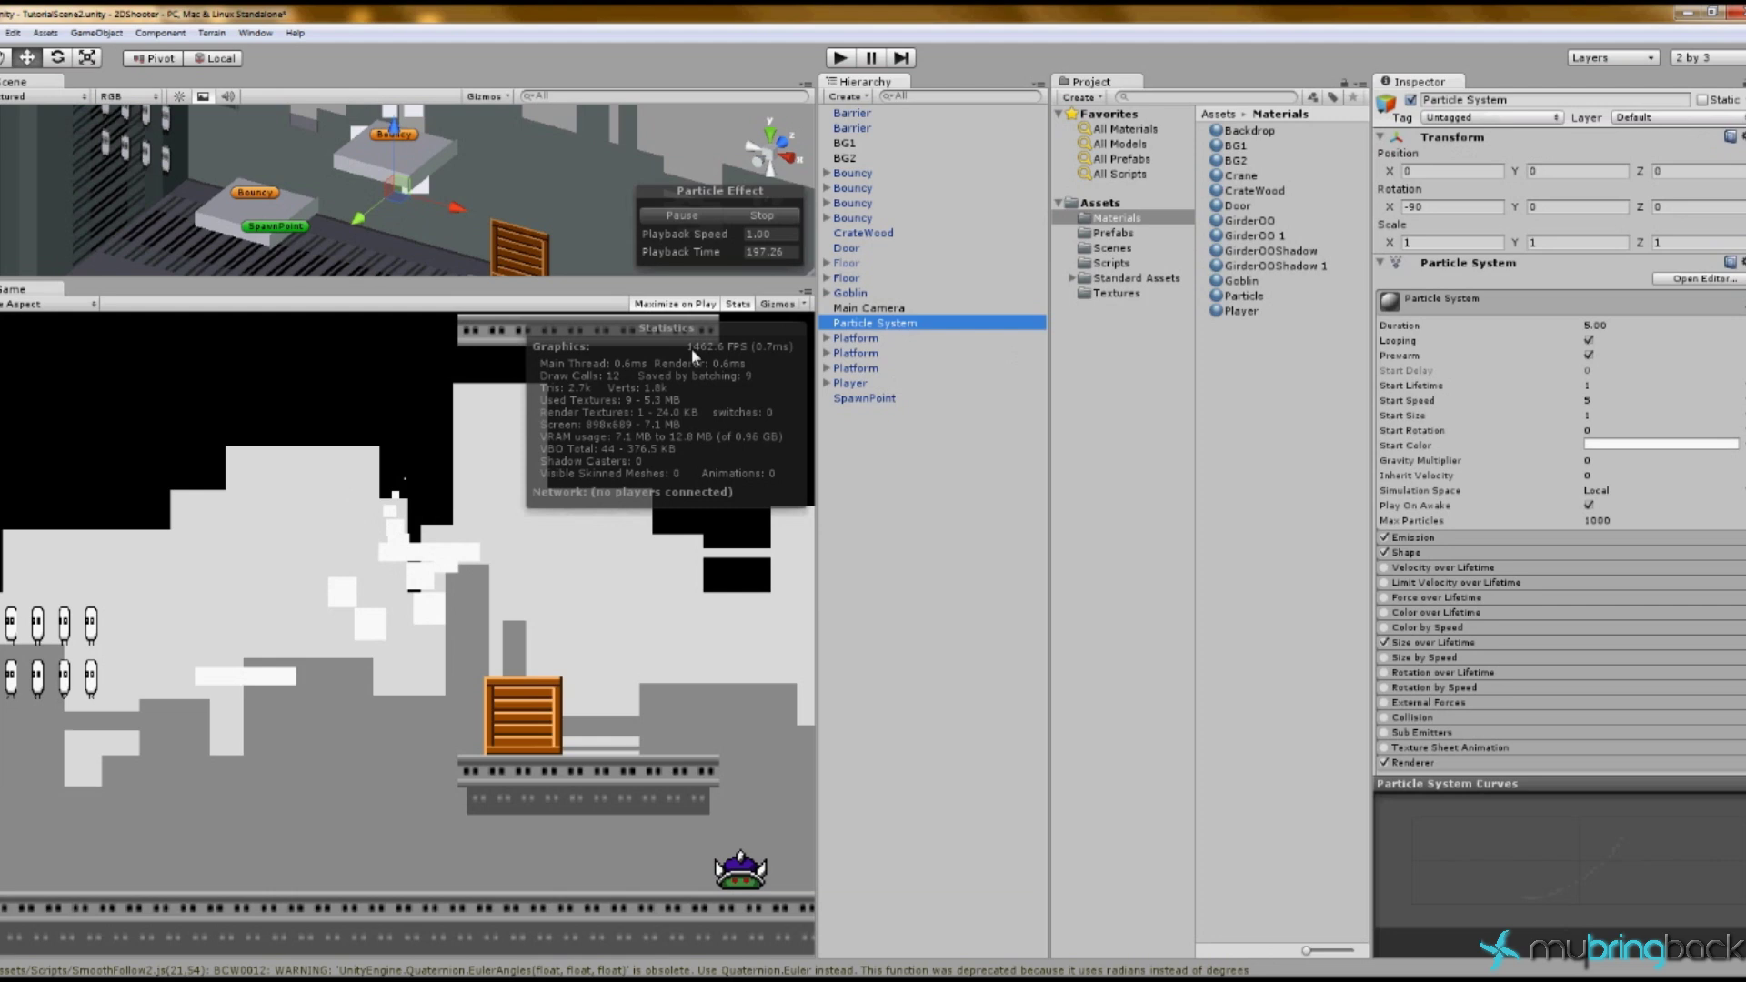
Step: Add a Box Collider to the Particle System via Component > Physics, then view it side-on
{"action": "scroll", "coordinate": [435, 248], "scroll_direction": "down", "scroll_amount": 3}
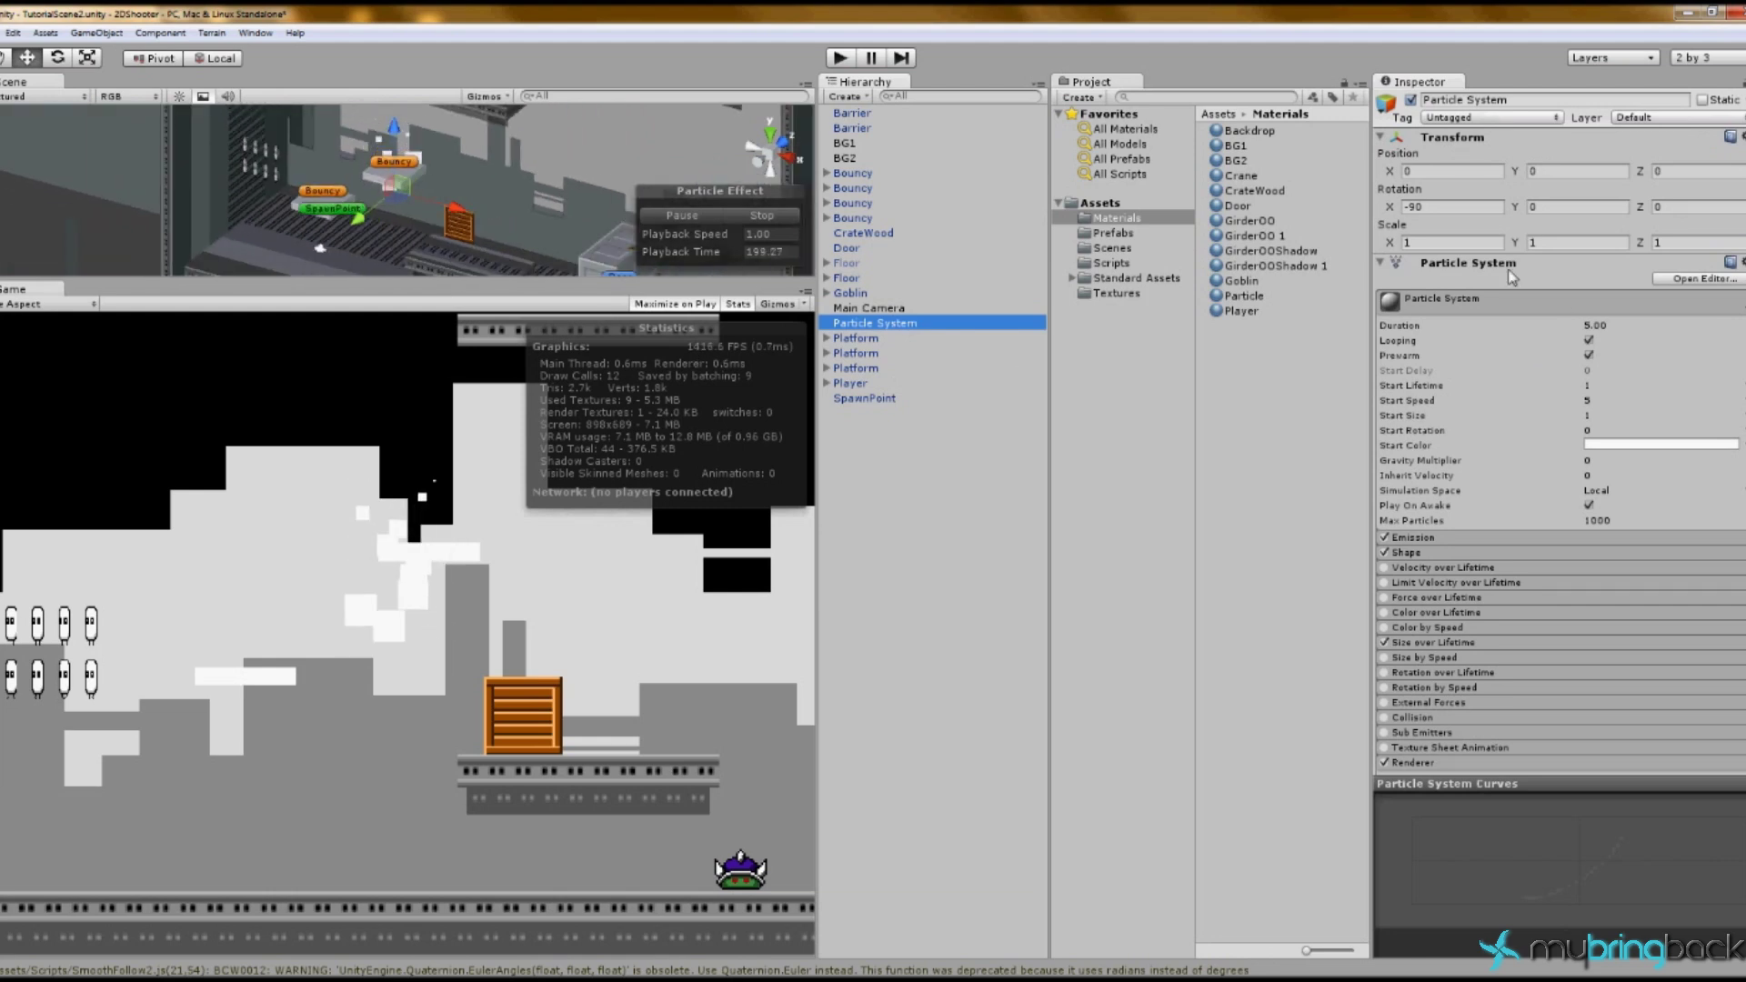
{"action": "left_click", "coordinate": [1486, 264]}
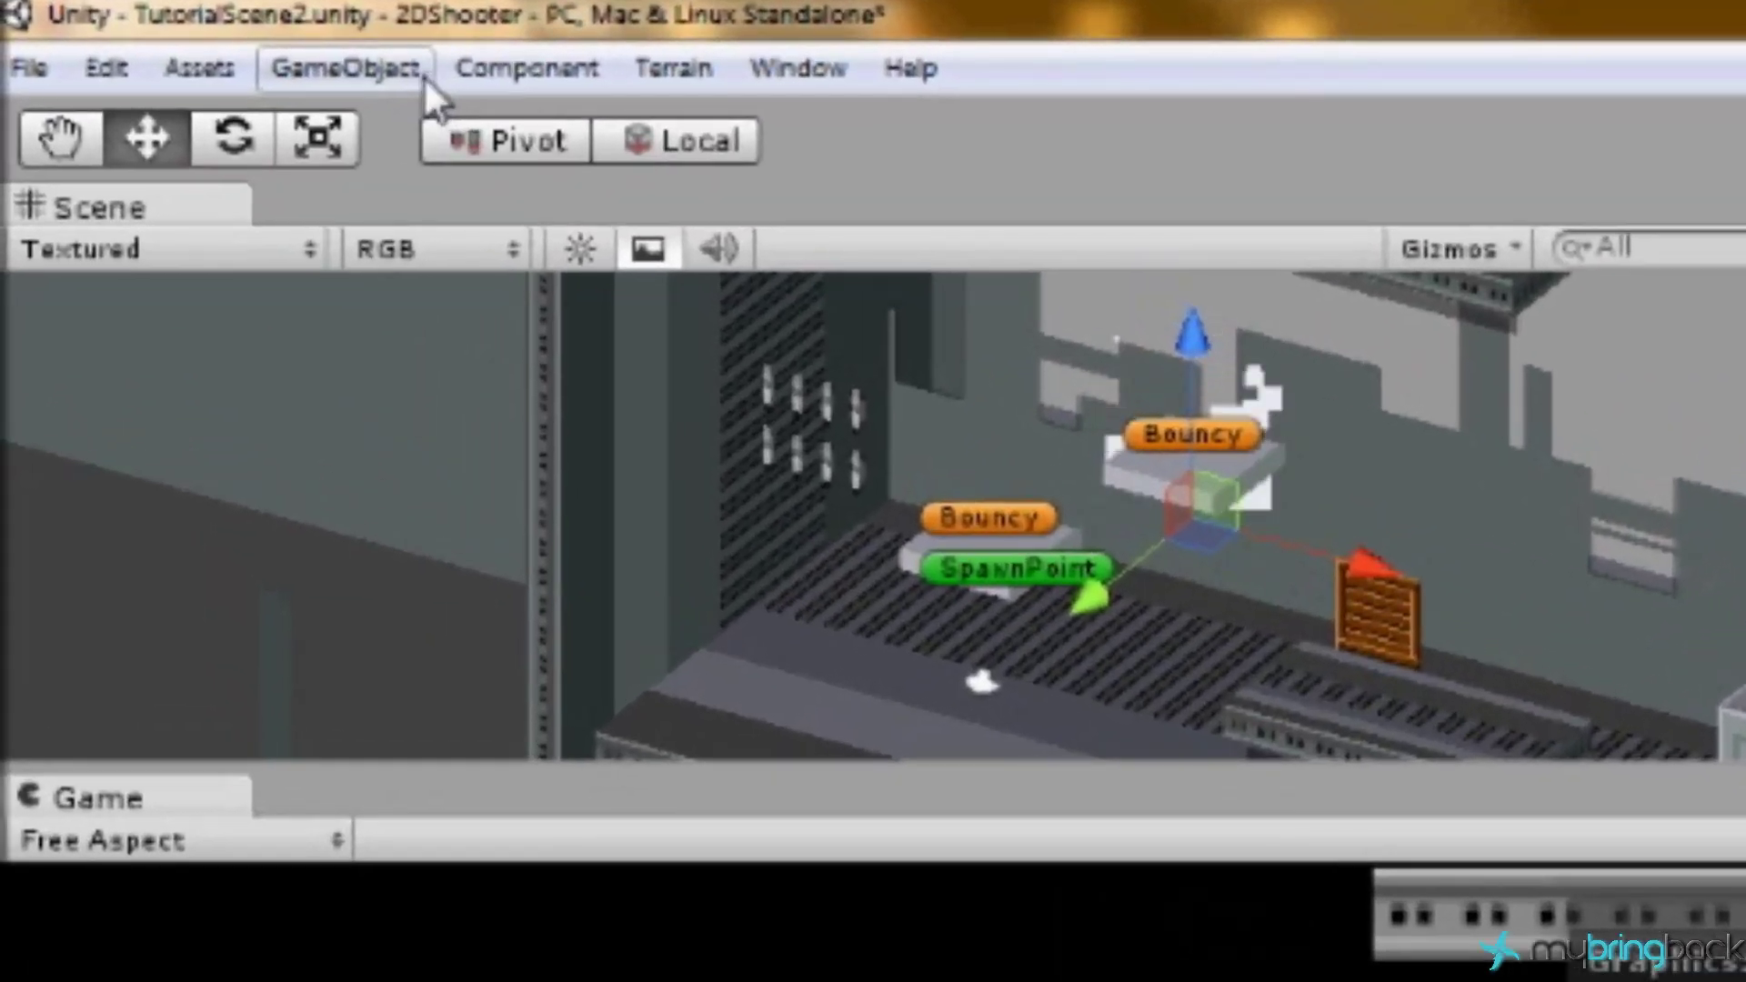
{"action": "left_click", "coordinate": [444, 66]}
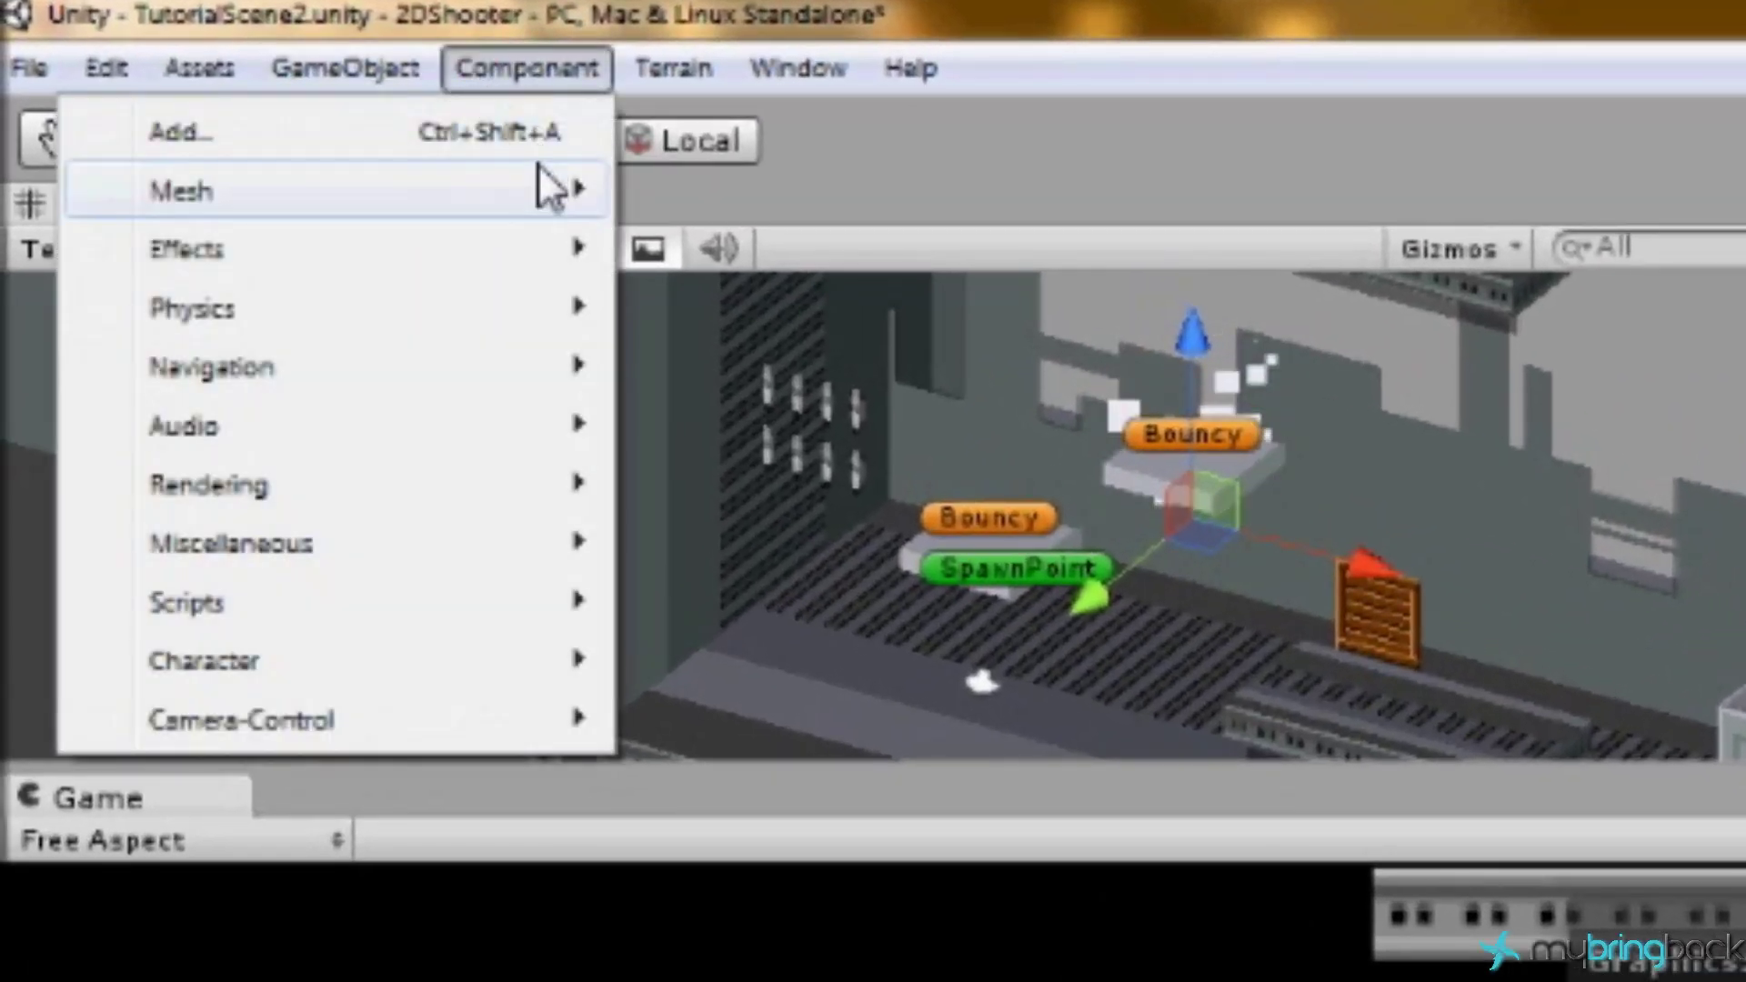
{"action": "mouse_move", "coordinate": [516, 306]}
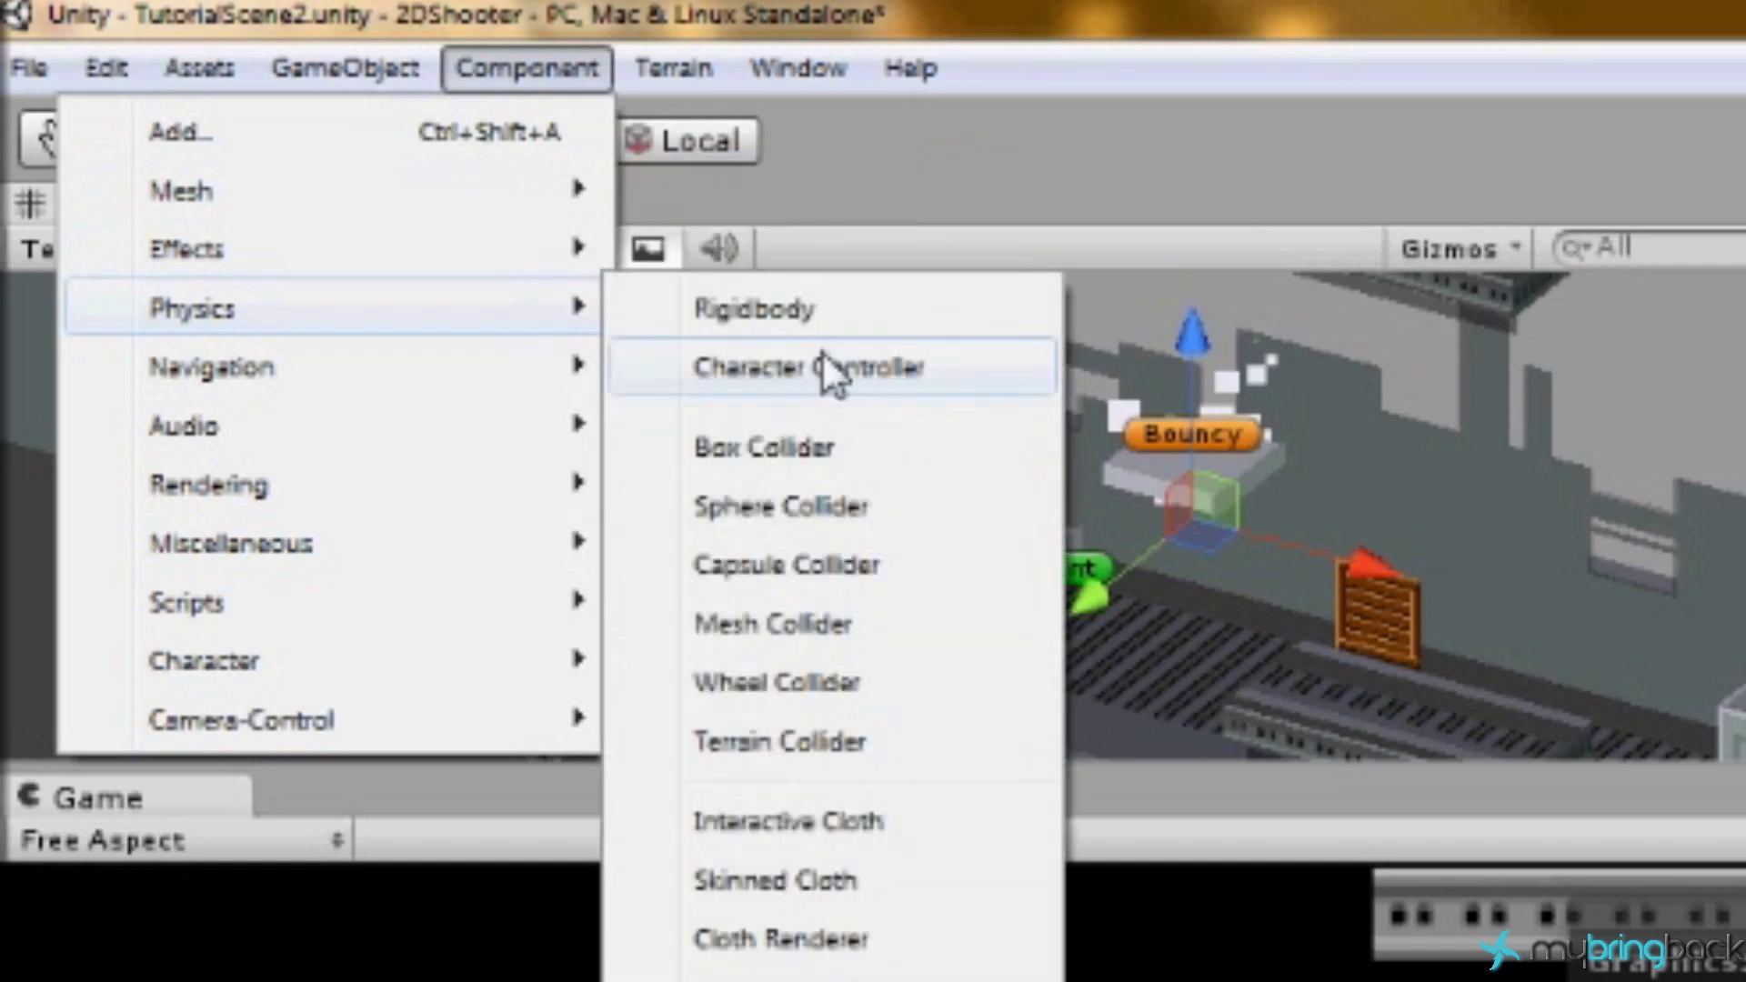
{"action": "left_click", "coordinate": [891, 429]}
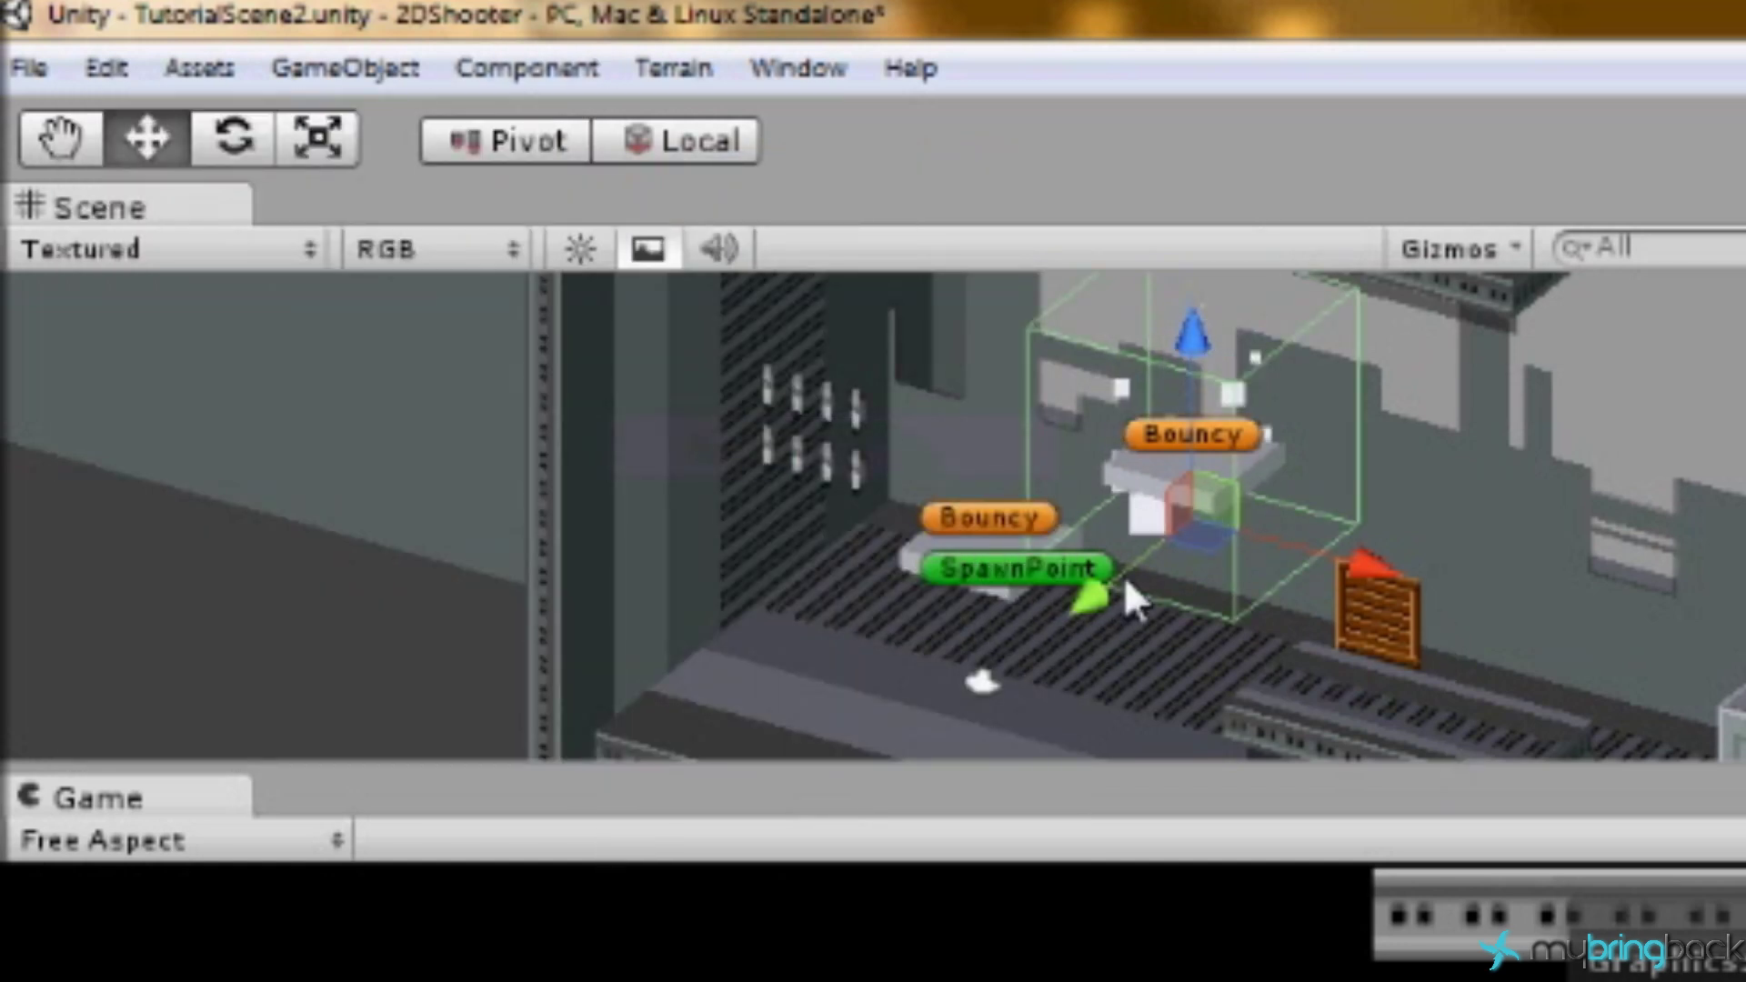
{"action": "scroll", "coordinate": [1227, 559], "scroll_direction": "up", "scroll_amount": 1}
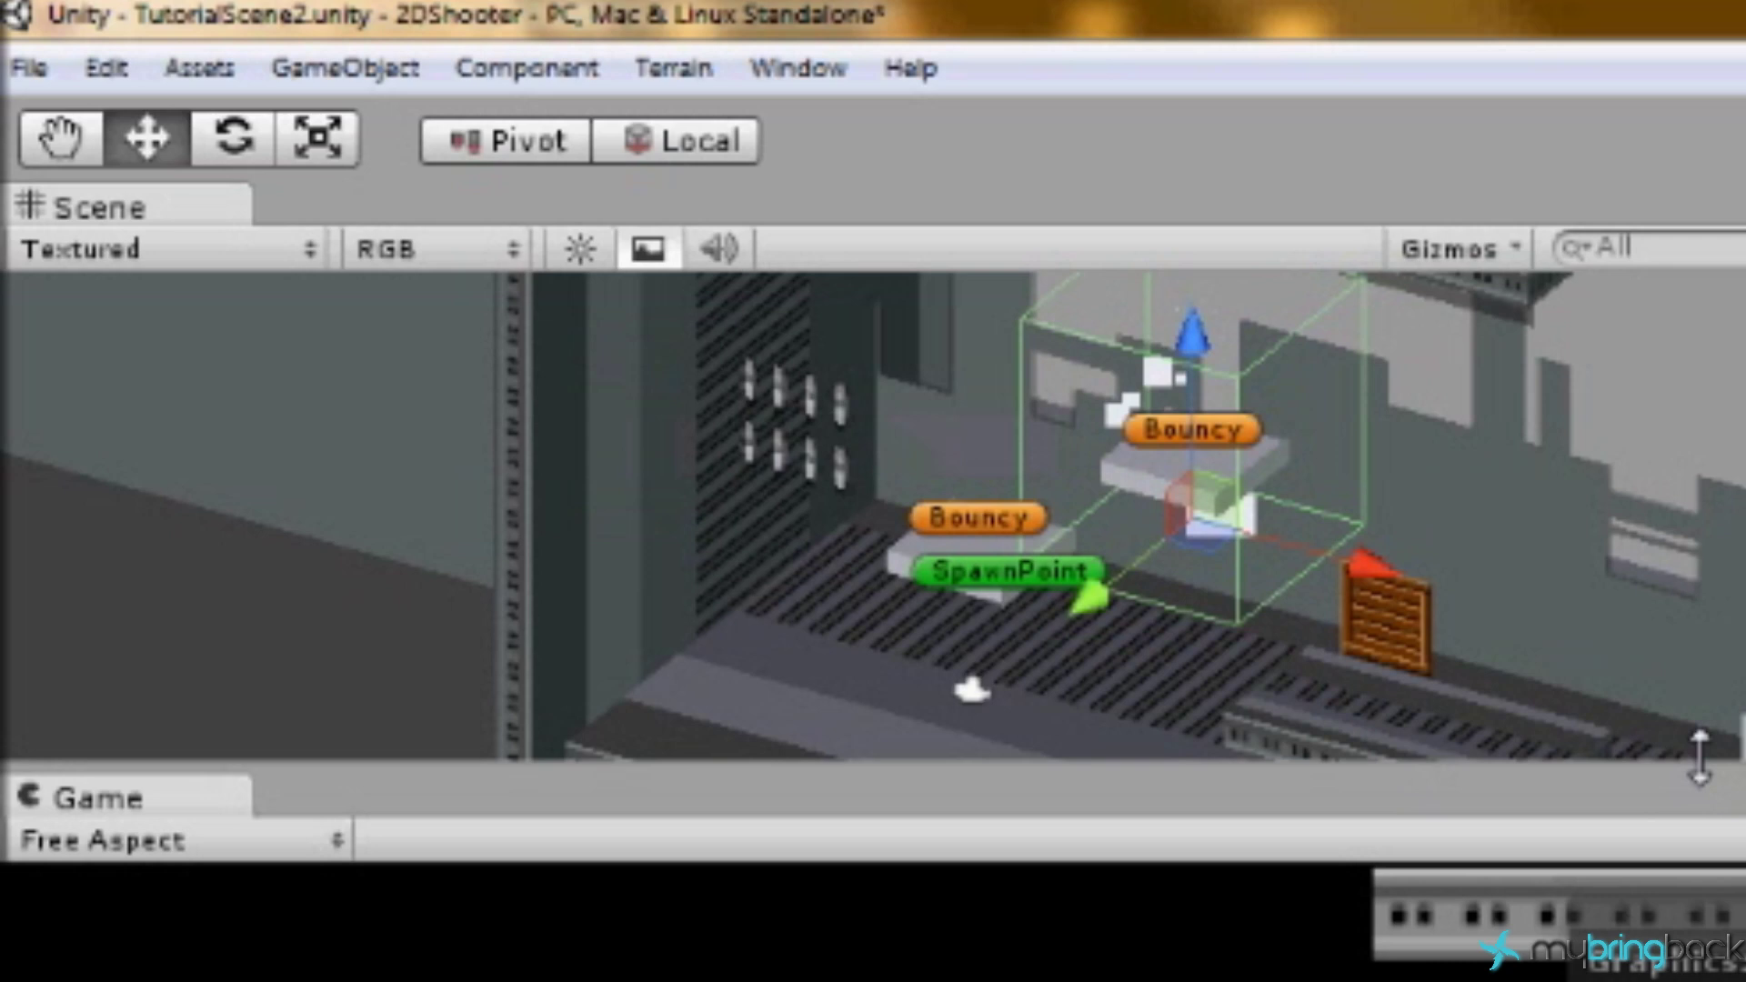
{"action": "scroll", "coordinate": [1695, 744], "scroll_direction": "up", "scroll_amount": 3}
{"action": "left_click", "coordinate": [1728, 318]}
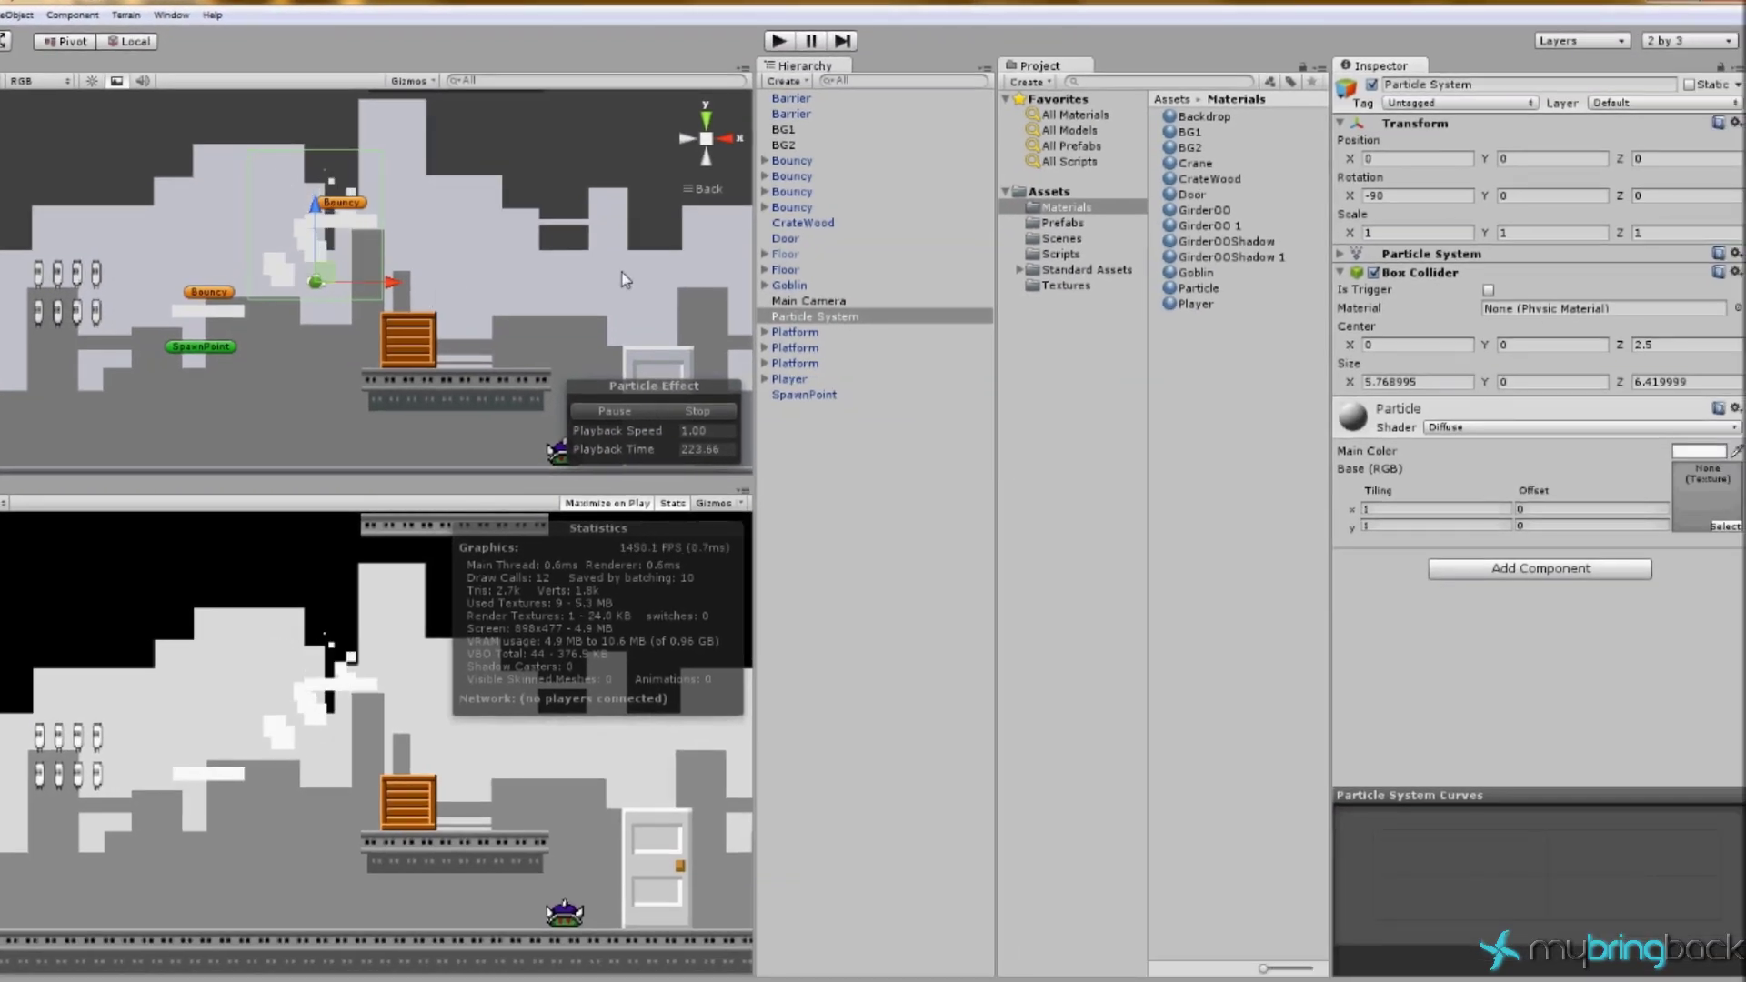
Step: Resize the Box Collider to 6 × 5 × 7 and lower the effect to Y -6.8
{"action": "left_click_drag", "start_coordinate": [624, 279], "coordinate": [727, 273], "text": "alt"}
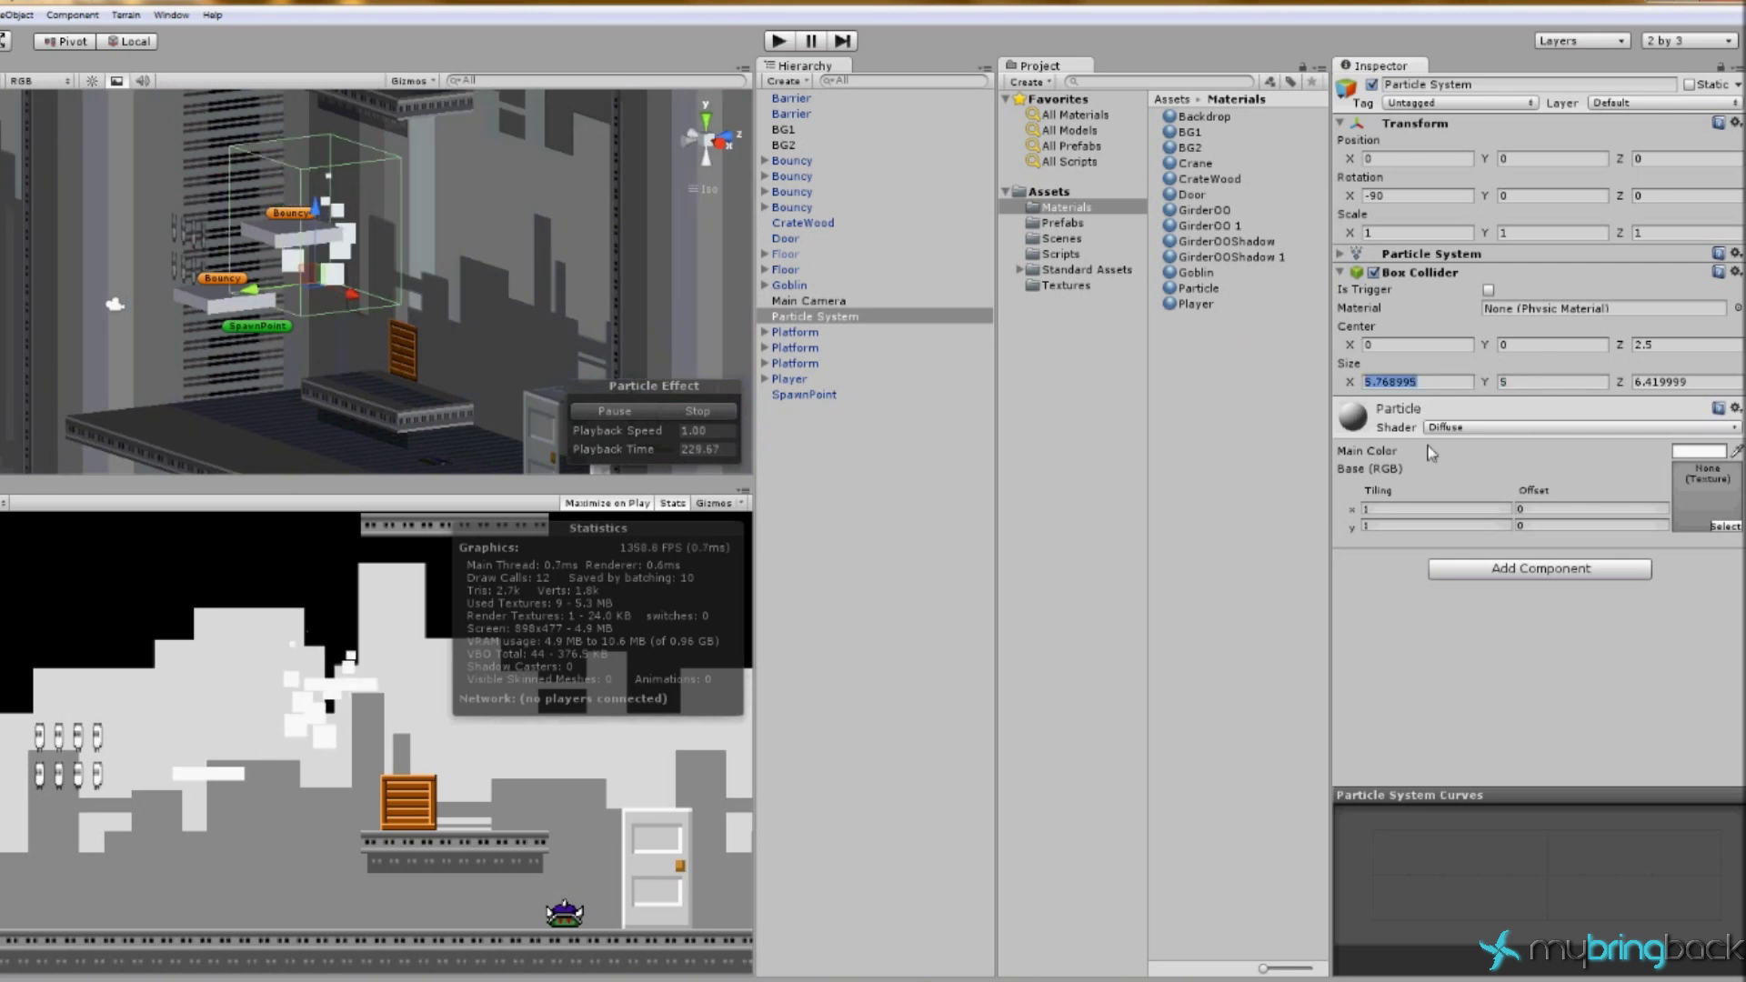
{"action": "key", "text": "Tab"}
{"action": "key", "text": "Tab"}
{"action": "type", "text": "77"}
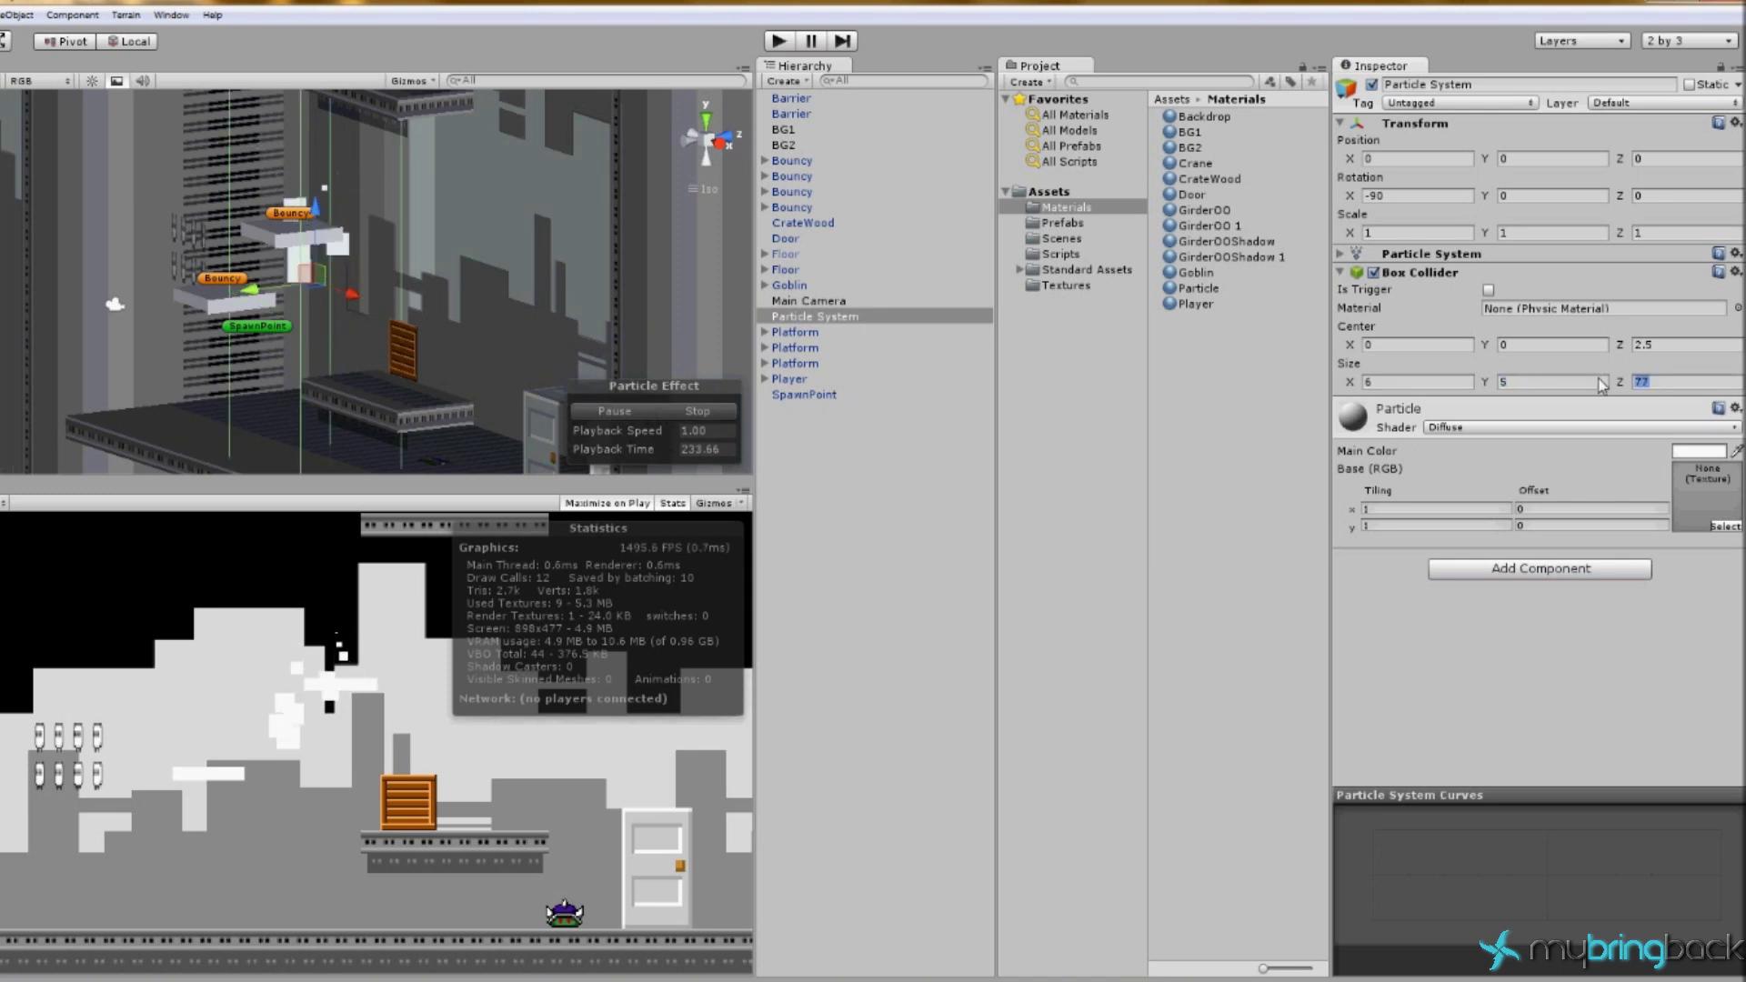
{"action": "type", "text": "7"}
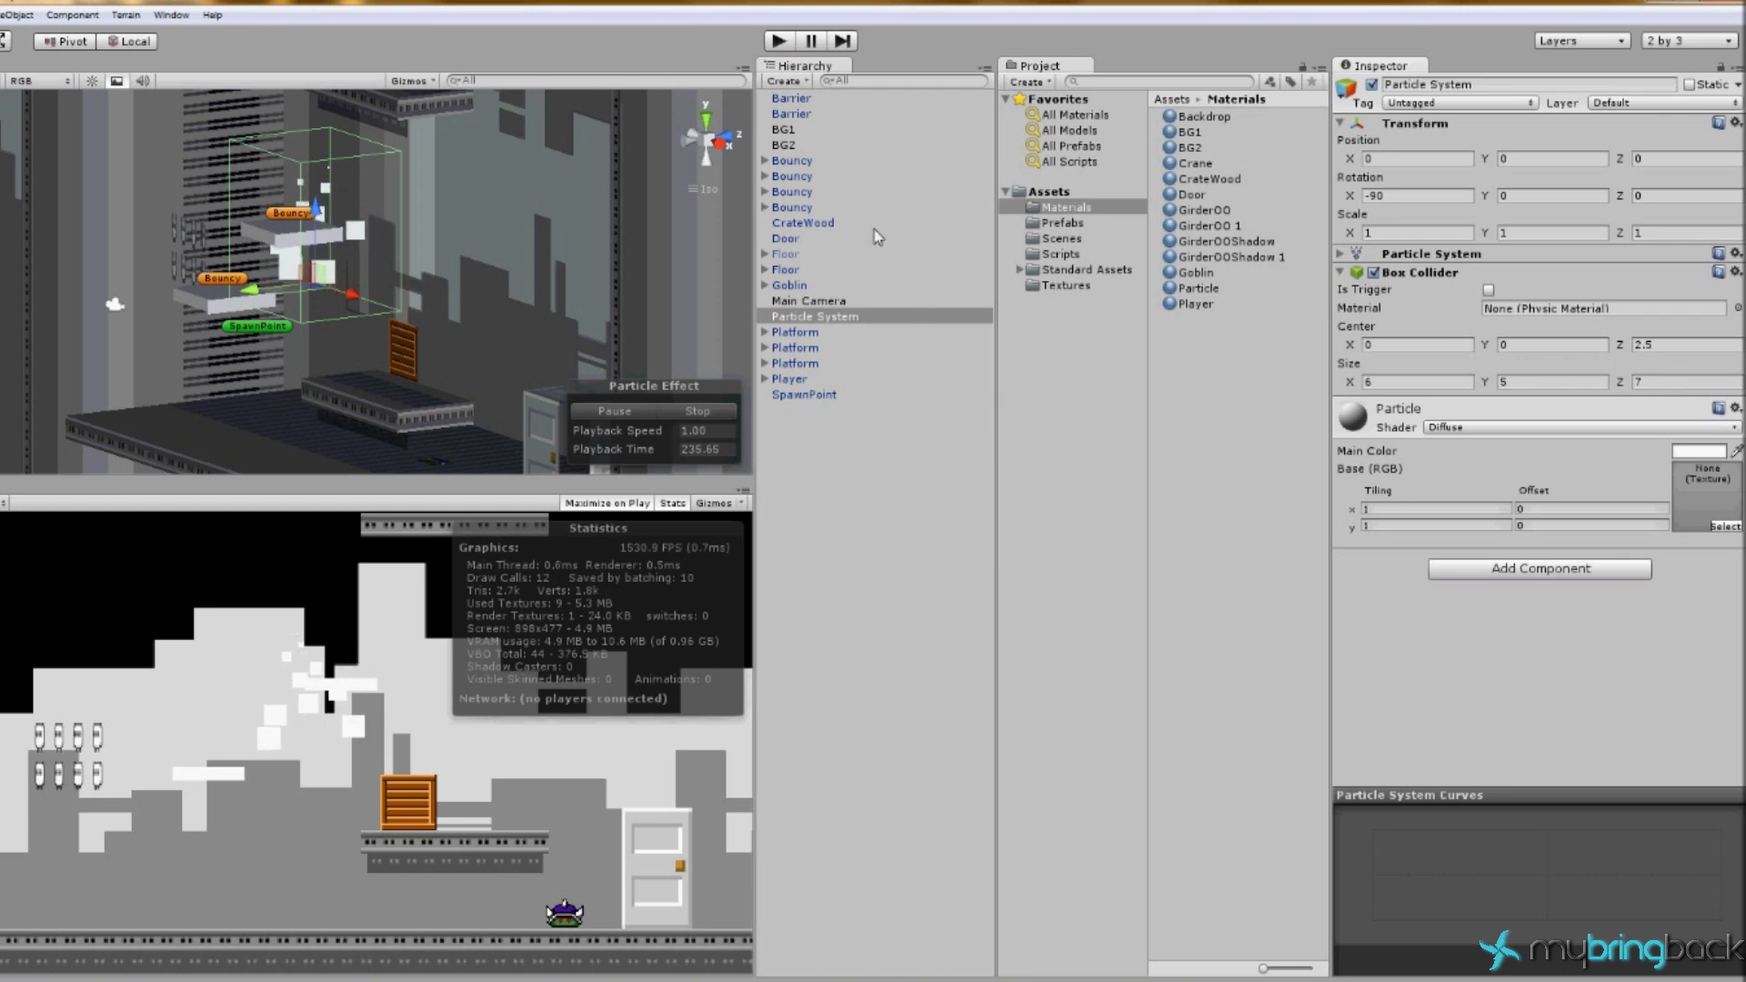
{"action": "left_click", "coordinate": [694, 153]}
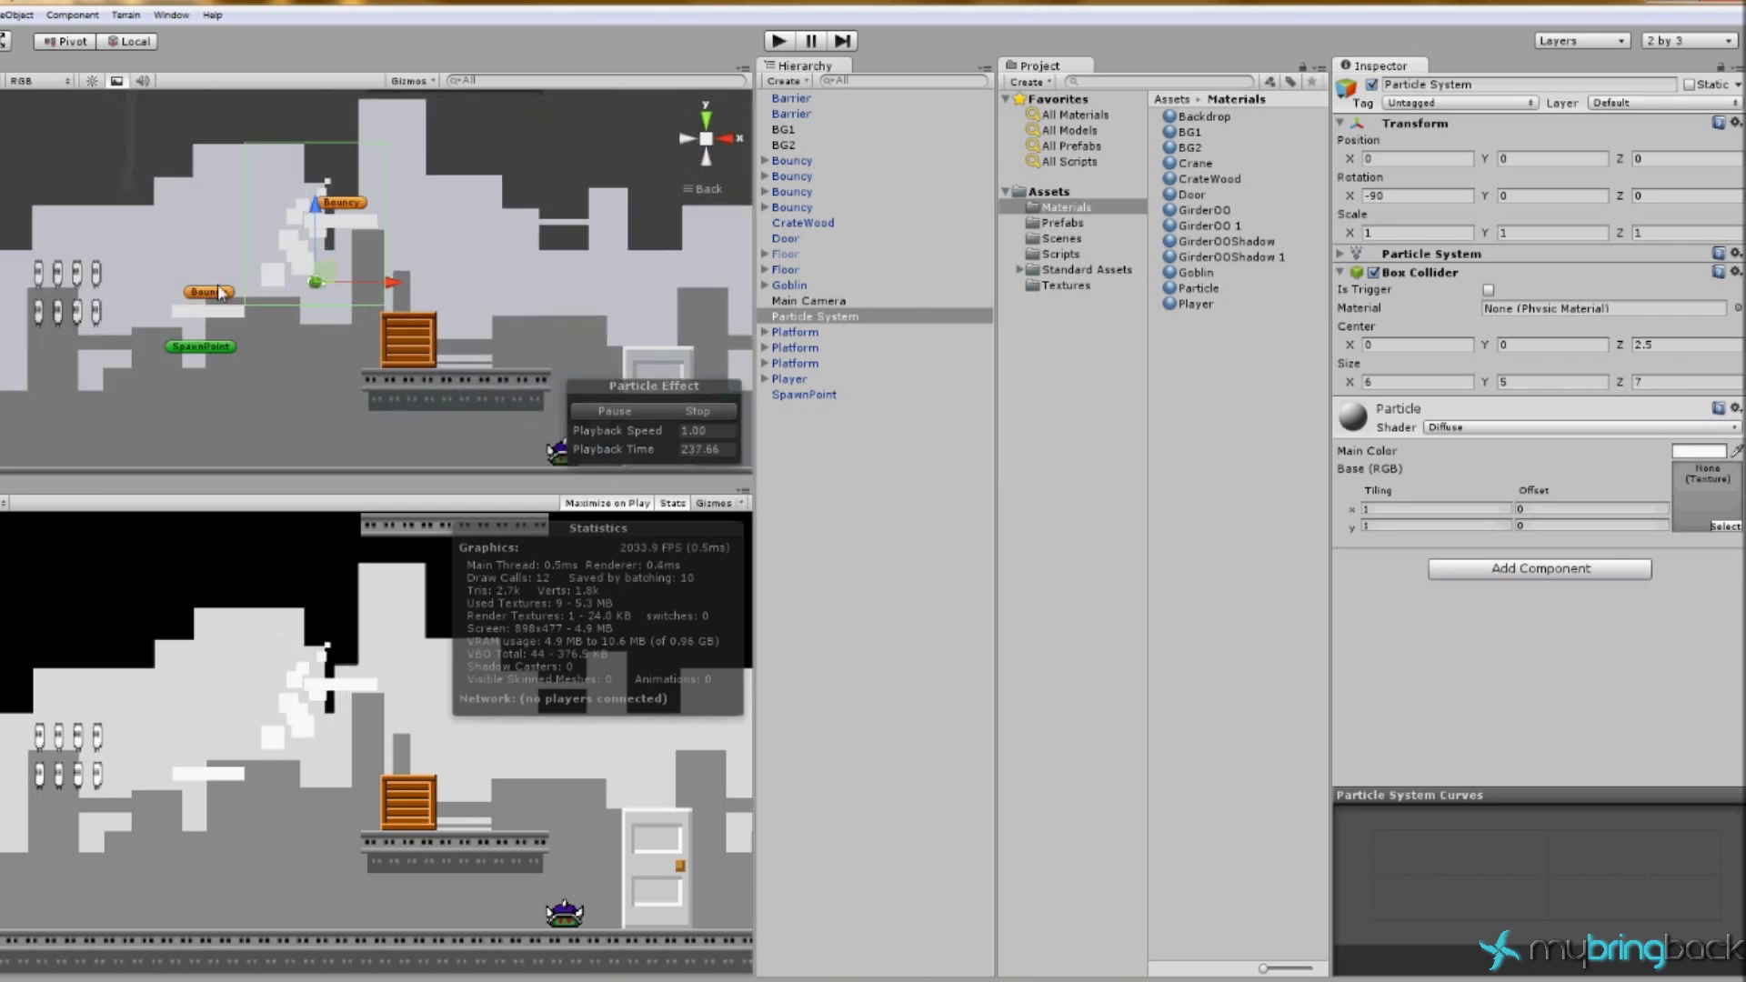
{"action": "left_click_drag", "start_coordinate": [318, 212], "coordinate": [343, 374]}
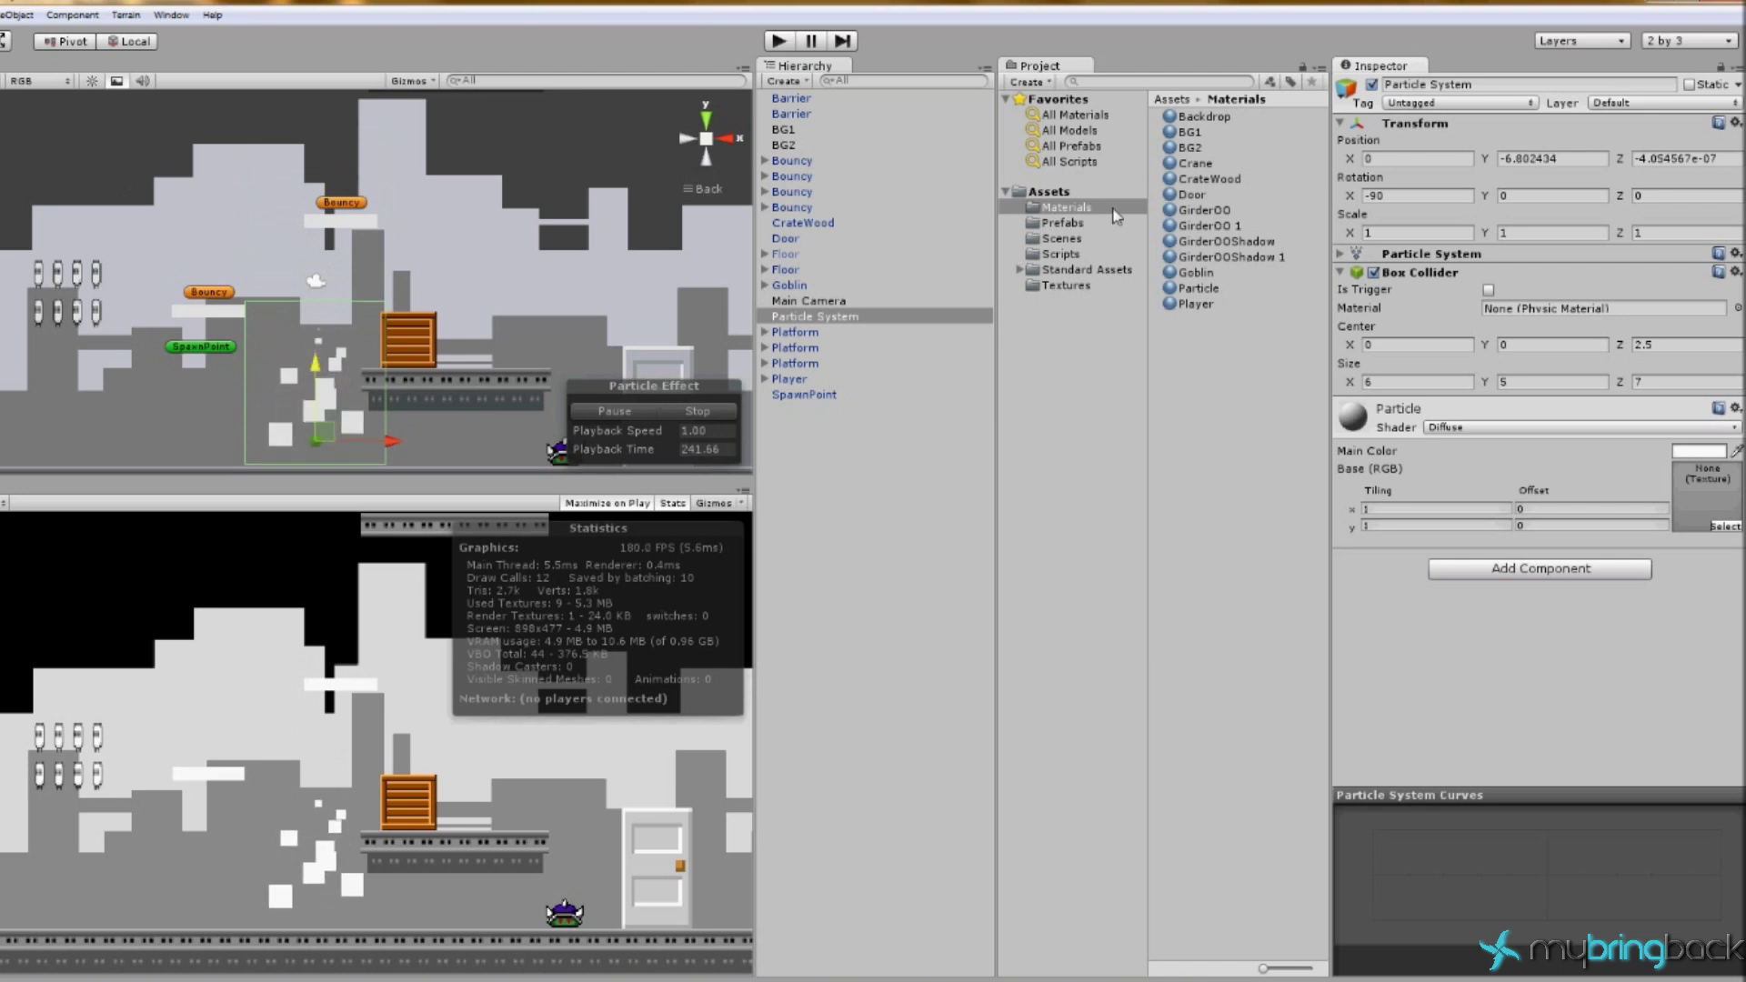
Step: Make the Box Collider a trigger and set the particles' Start Size to 0.25
{"action": "left_click", "coordinate": [1489, 291]}
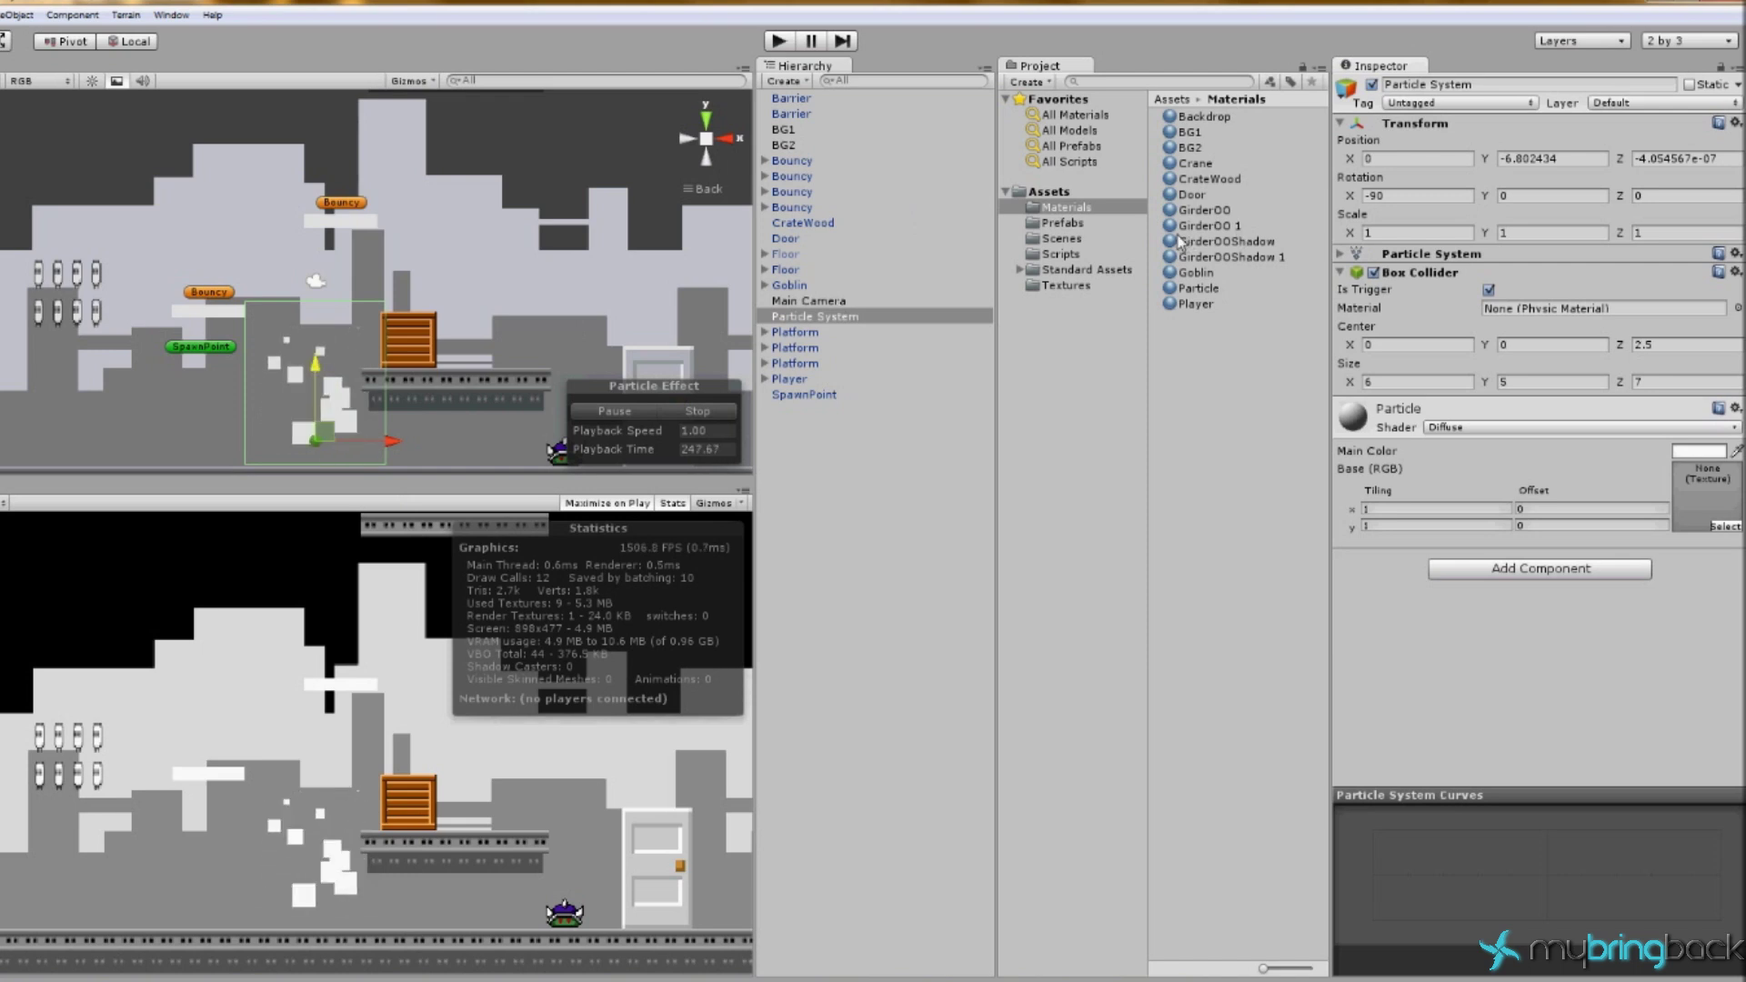
{"action": "left_click", "coordinate": [1455, 256]}
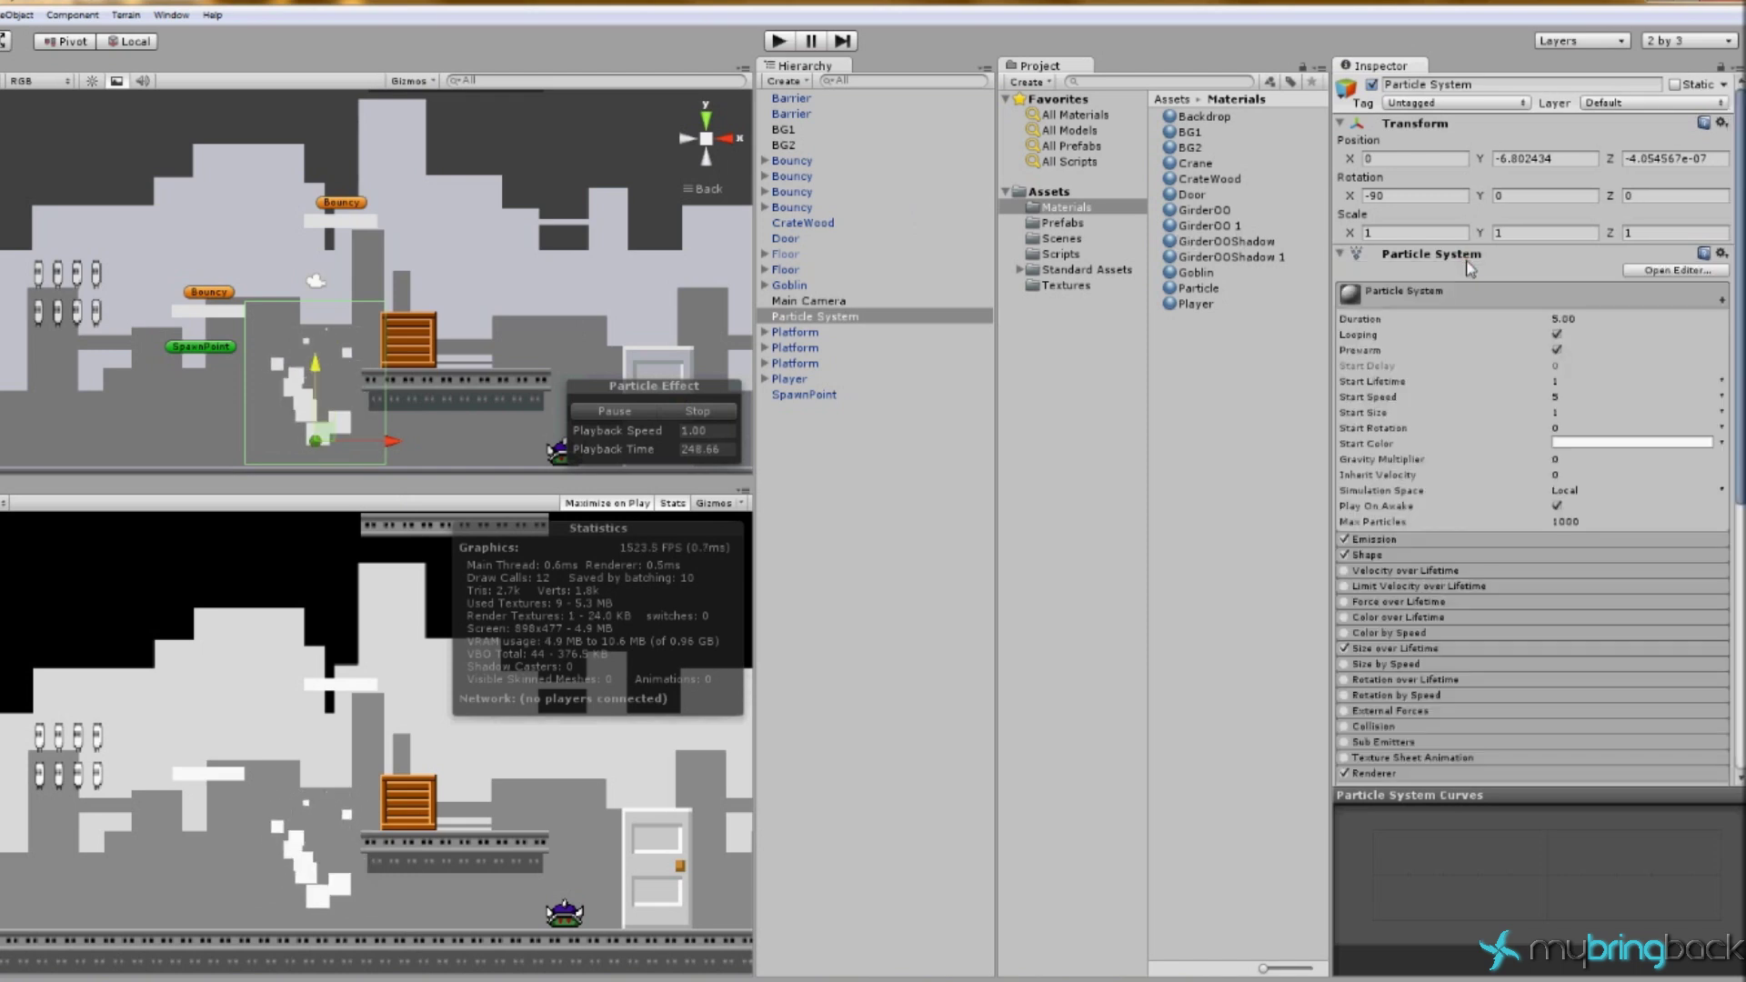
{"action": "left_click", "coordinate": [1558, 411]}
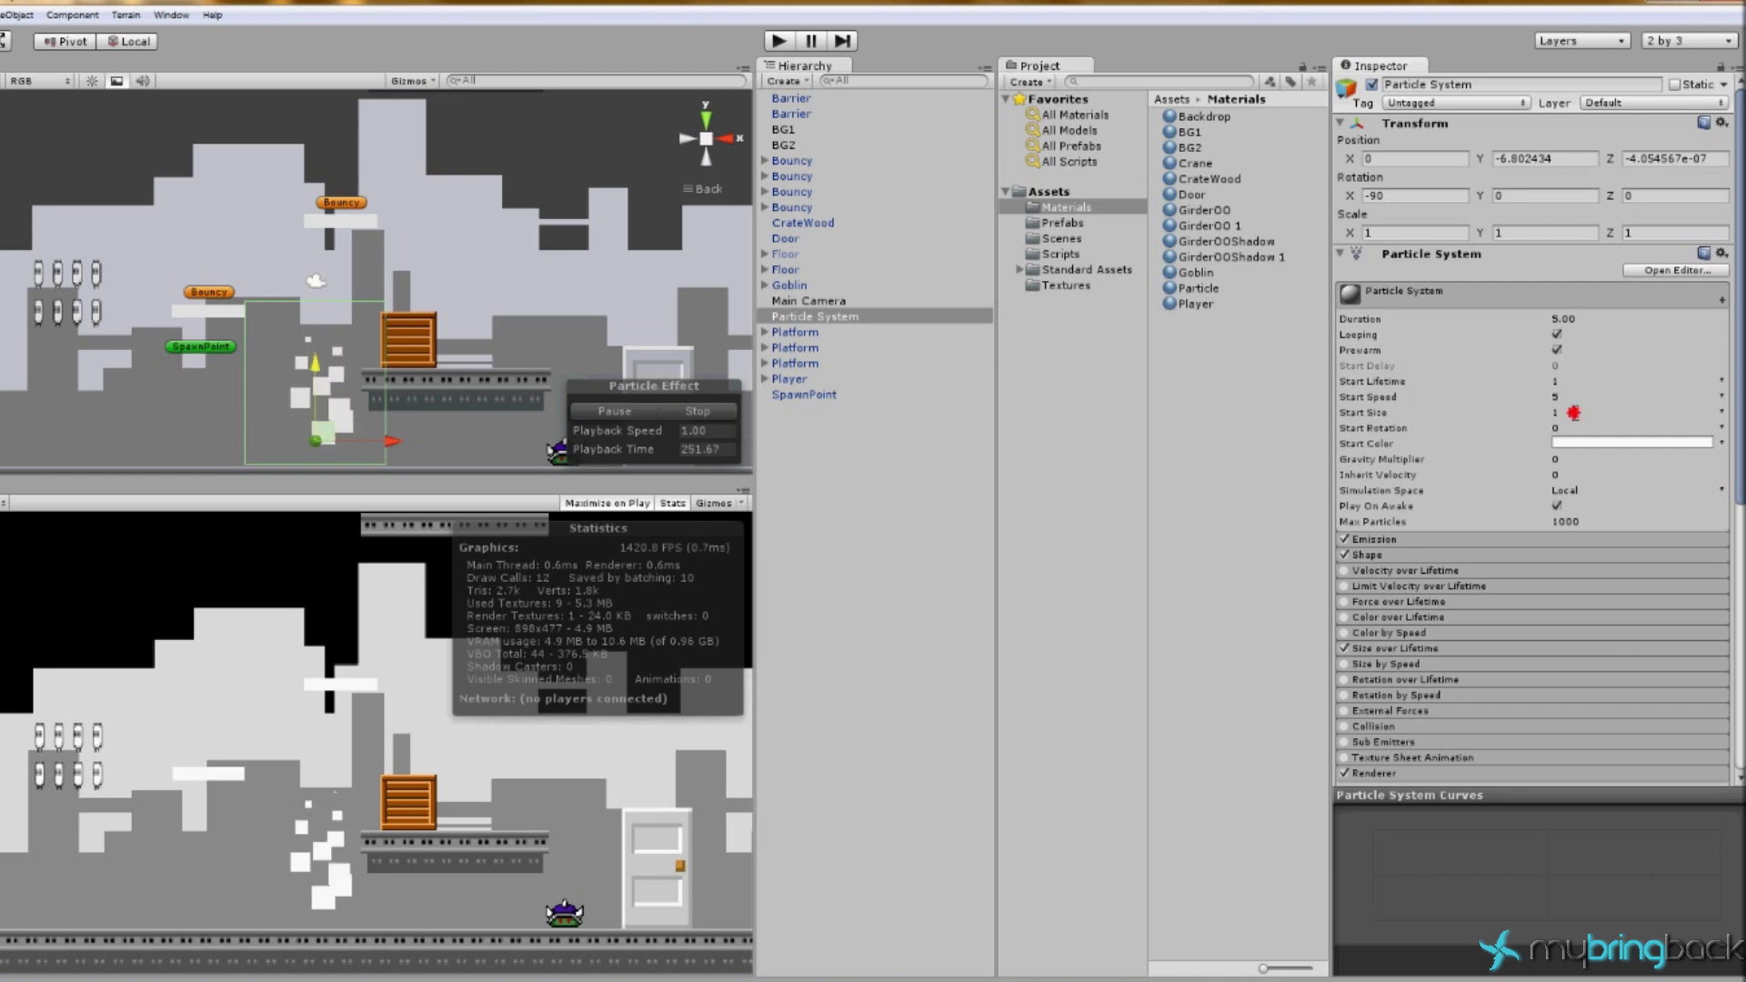
{"action": "type", "text": ".25"}
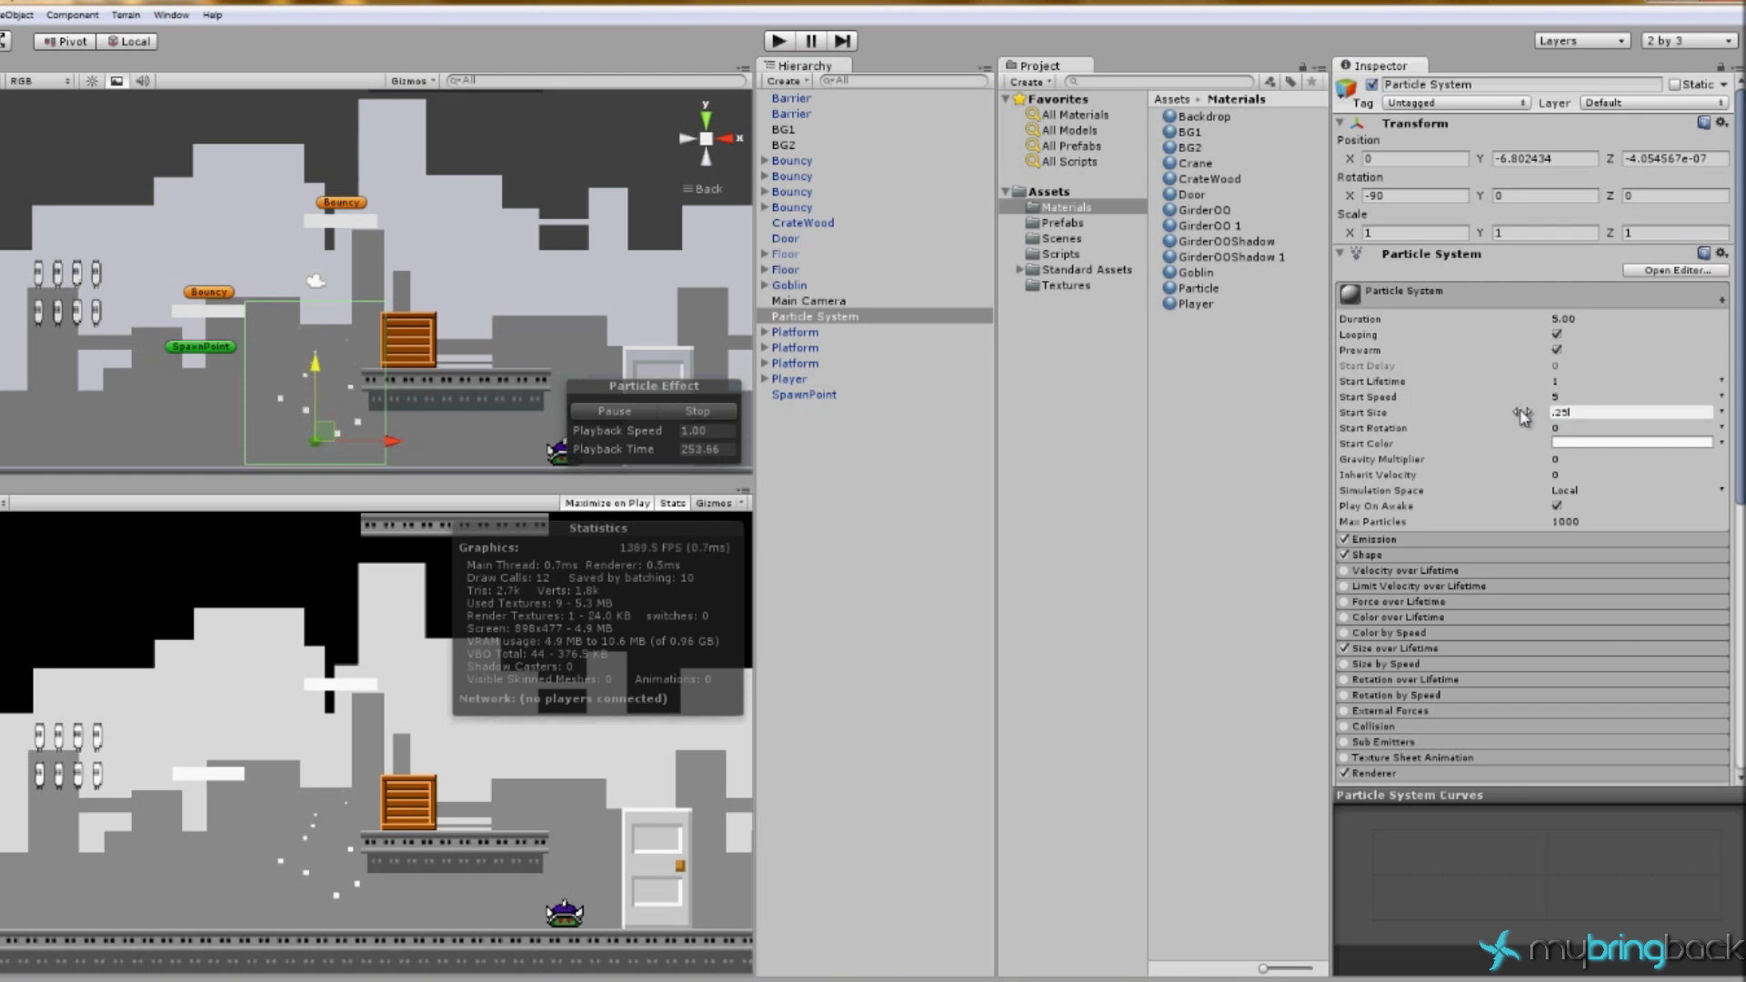
{"action": "key", "text": "Return"}
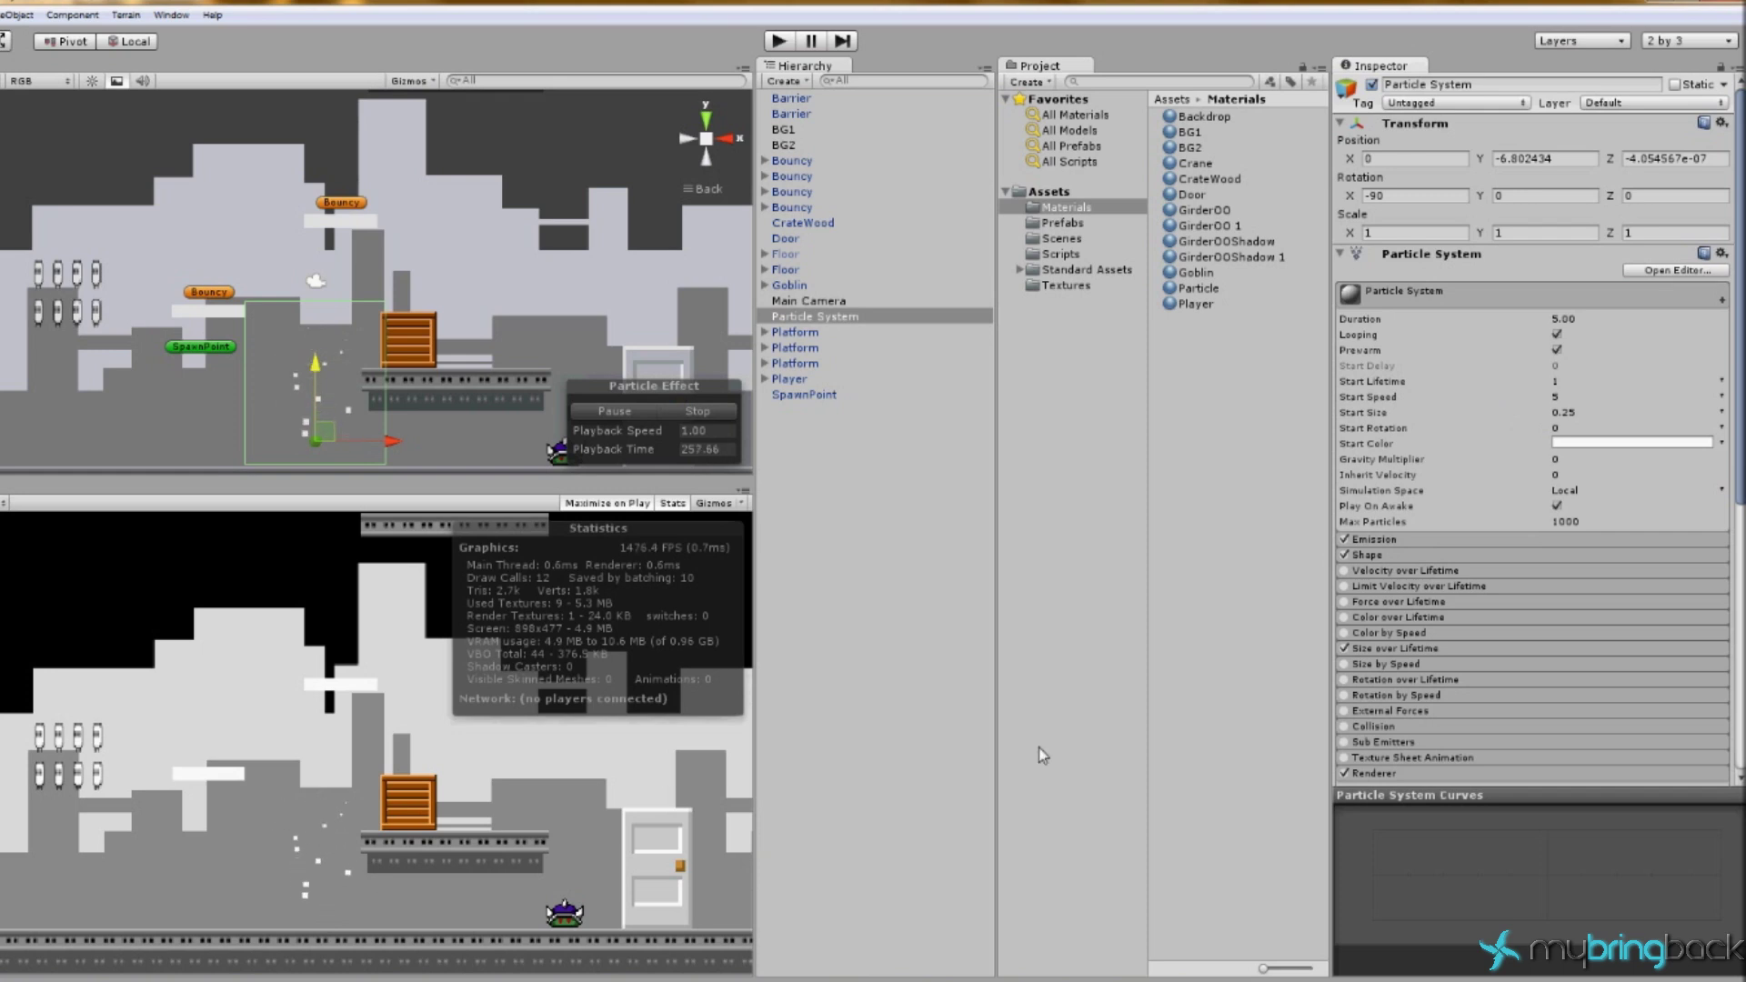
Step: Set the Emission rate to 50, then lower it to 25
{"action": "left_click", "coordinate": [1433, 540]}
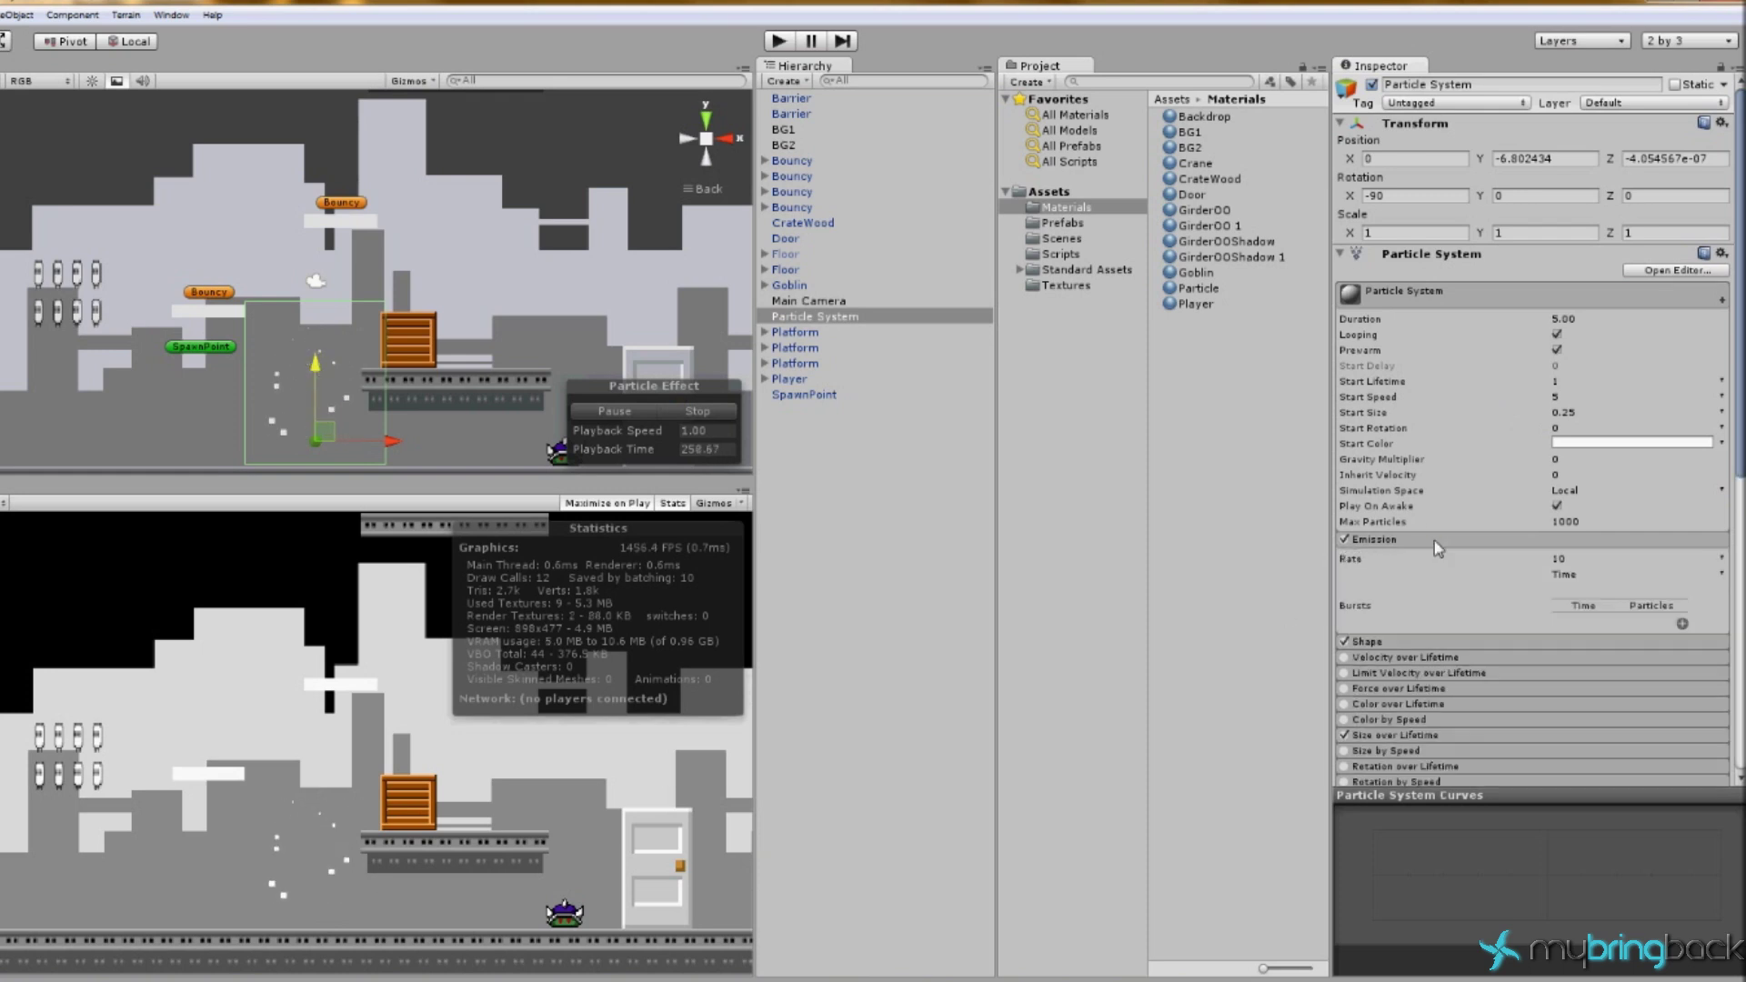
{"action": "left_click", "coordinate": [1573, 561]}
{"action": "type", "text": "50"}
{"action": "key", "text": "Return"}
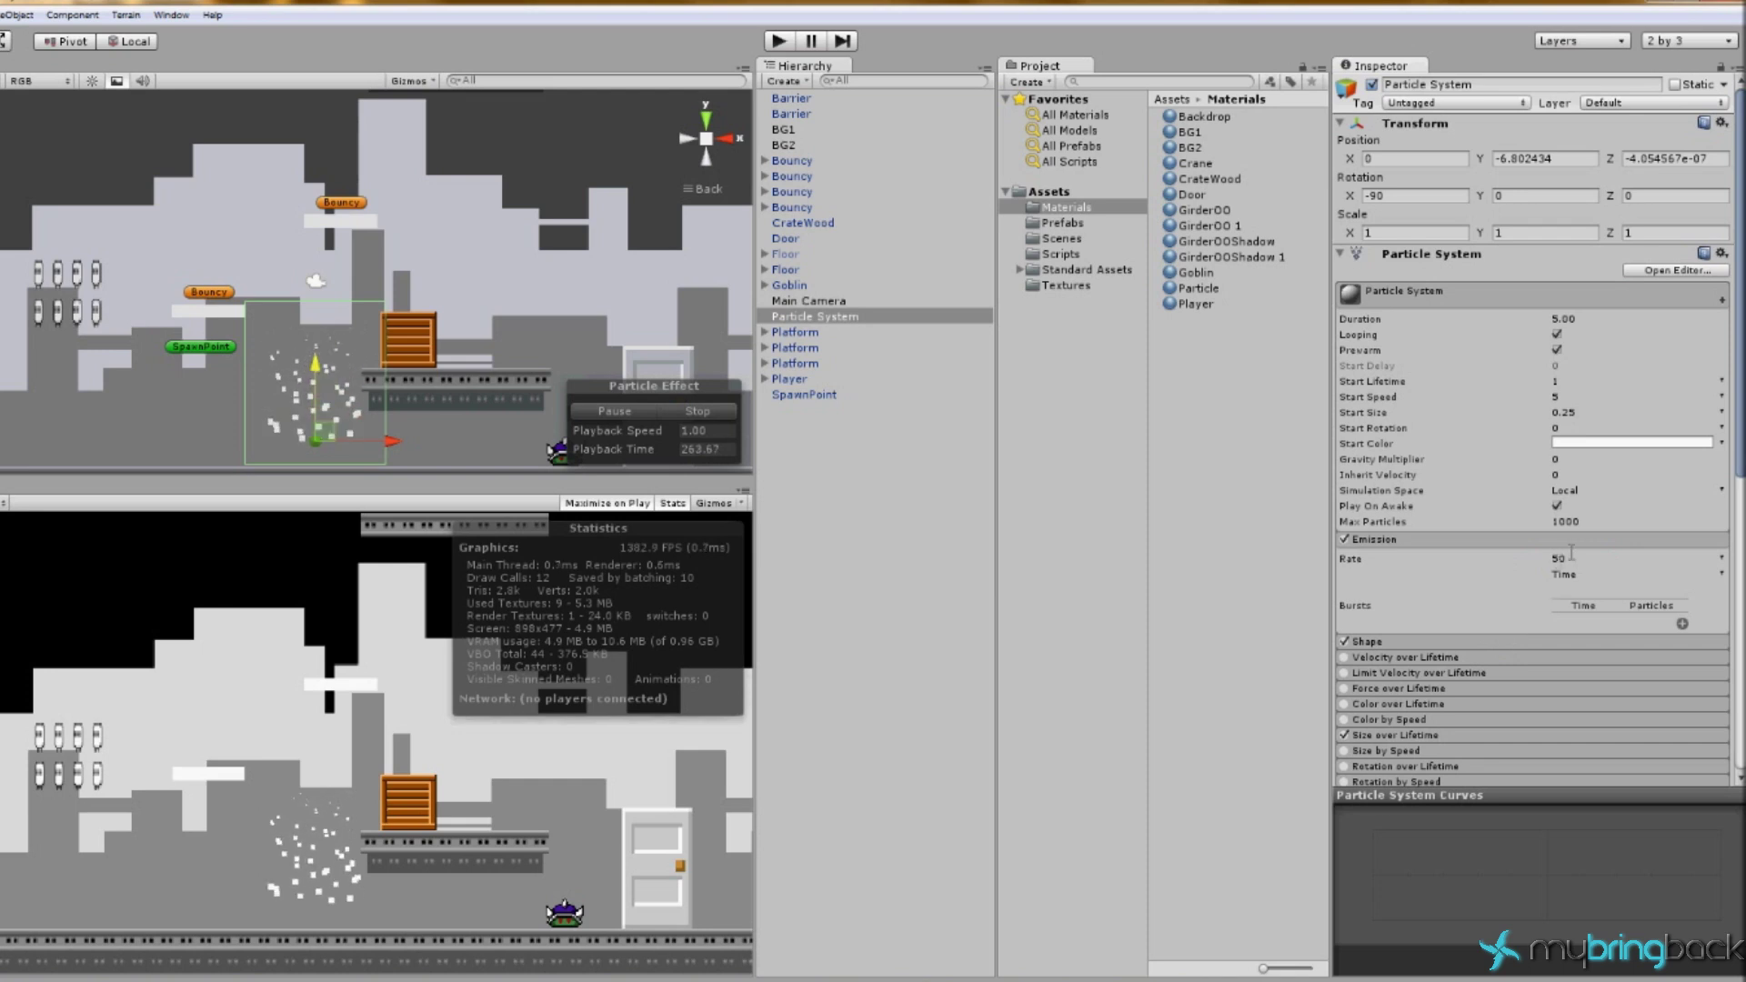
{"action": "left_click", "coordinate": [1475, 557]}
{"action": "type", "text": "25"}
{"action": "key", "text": "Return"}
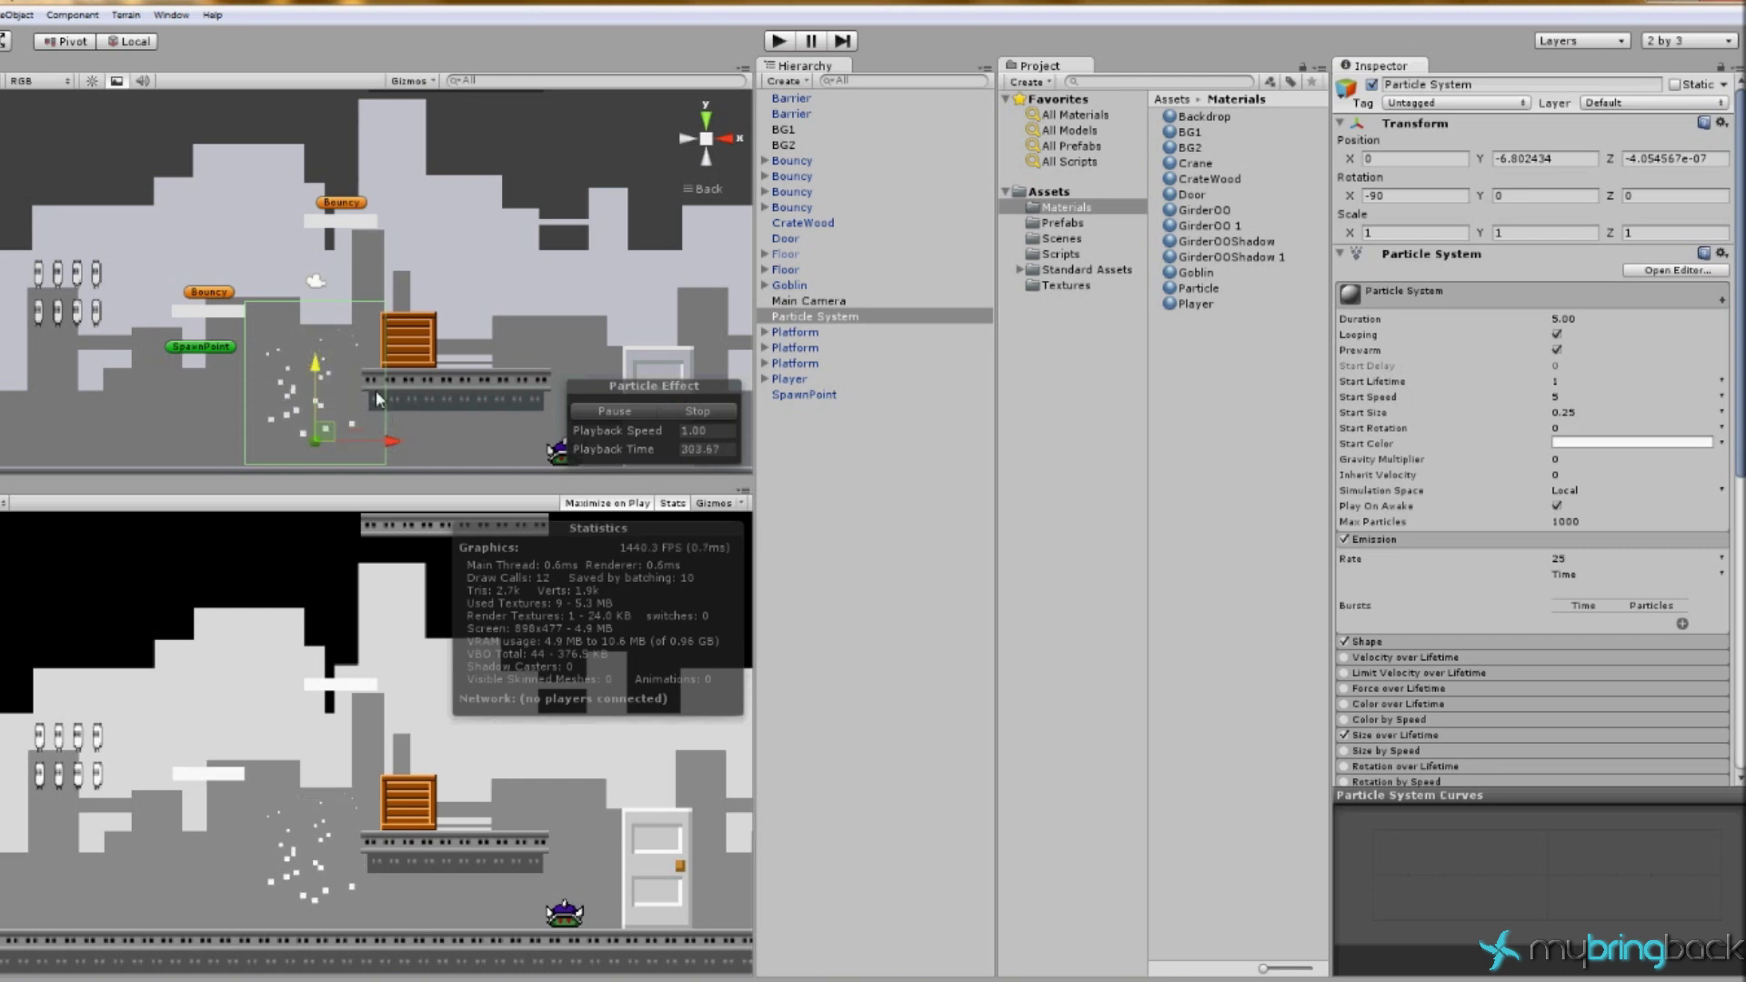
Step: Collapse the Particle System, Box Collider and Particle material panels of the Particle System object
{"action": "left_click", "coordinate": [829, 320]}
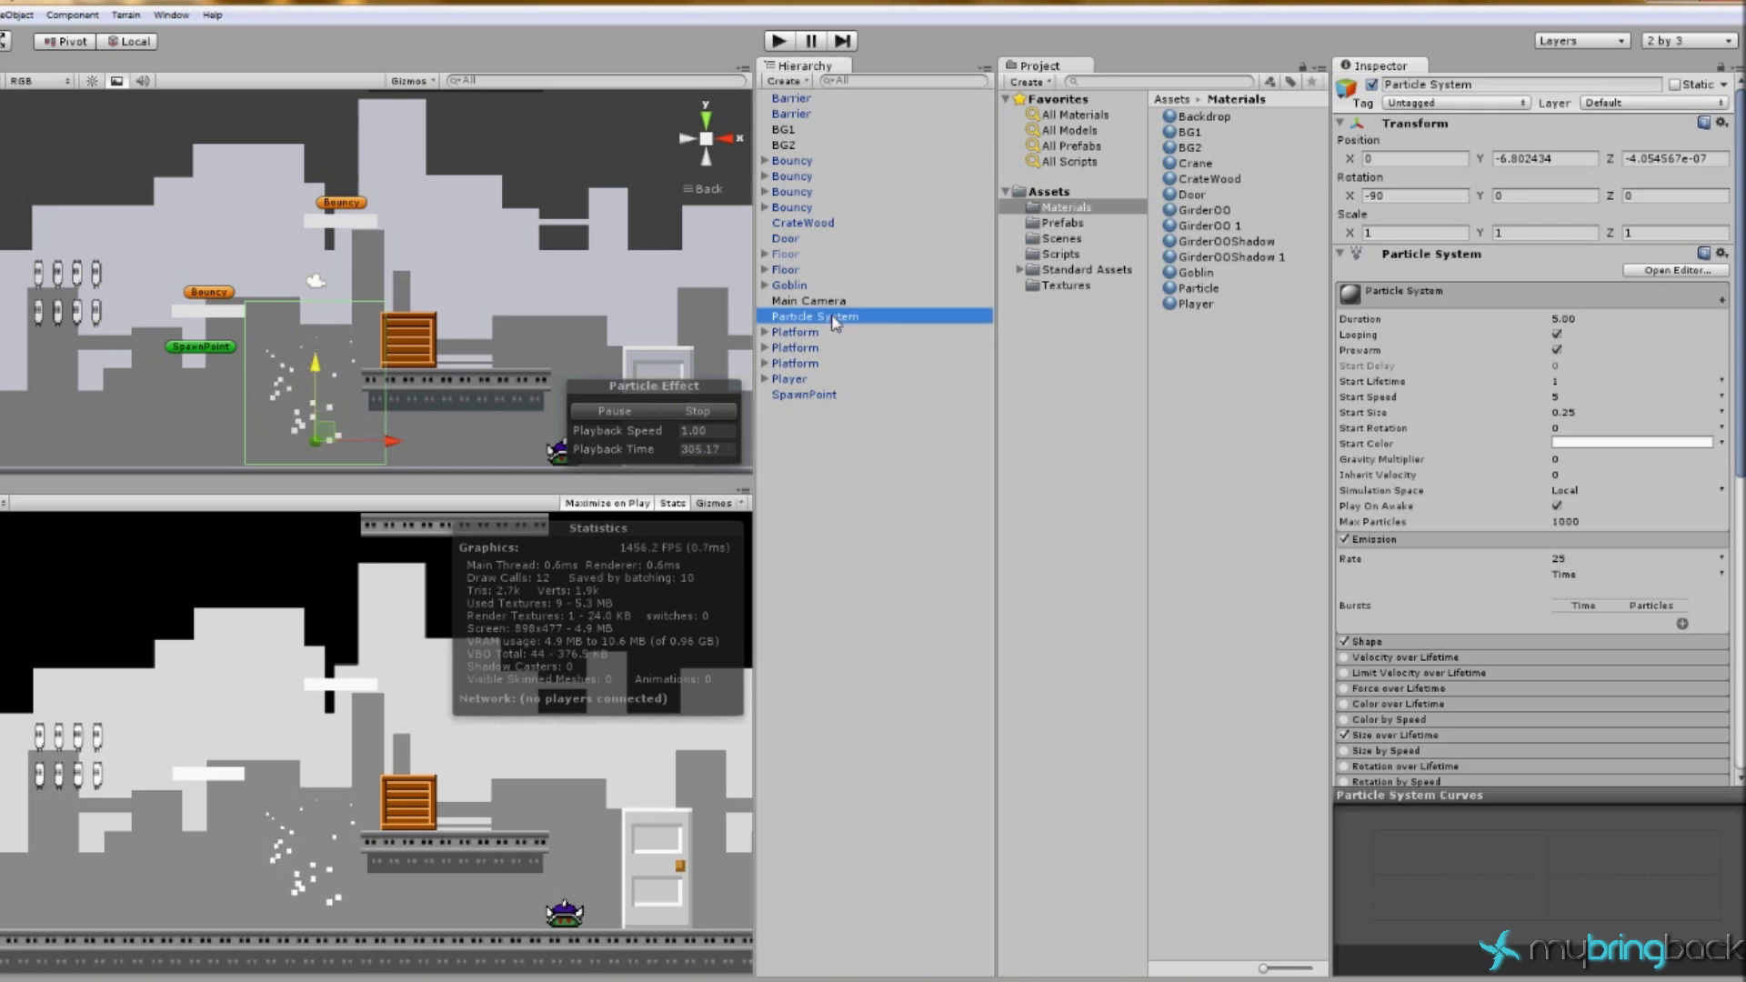
{"action": "left_click", "coordinate": [1439, 256]}
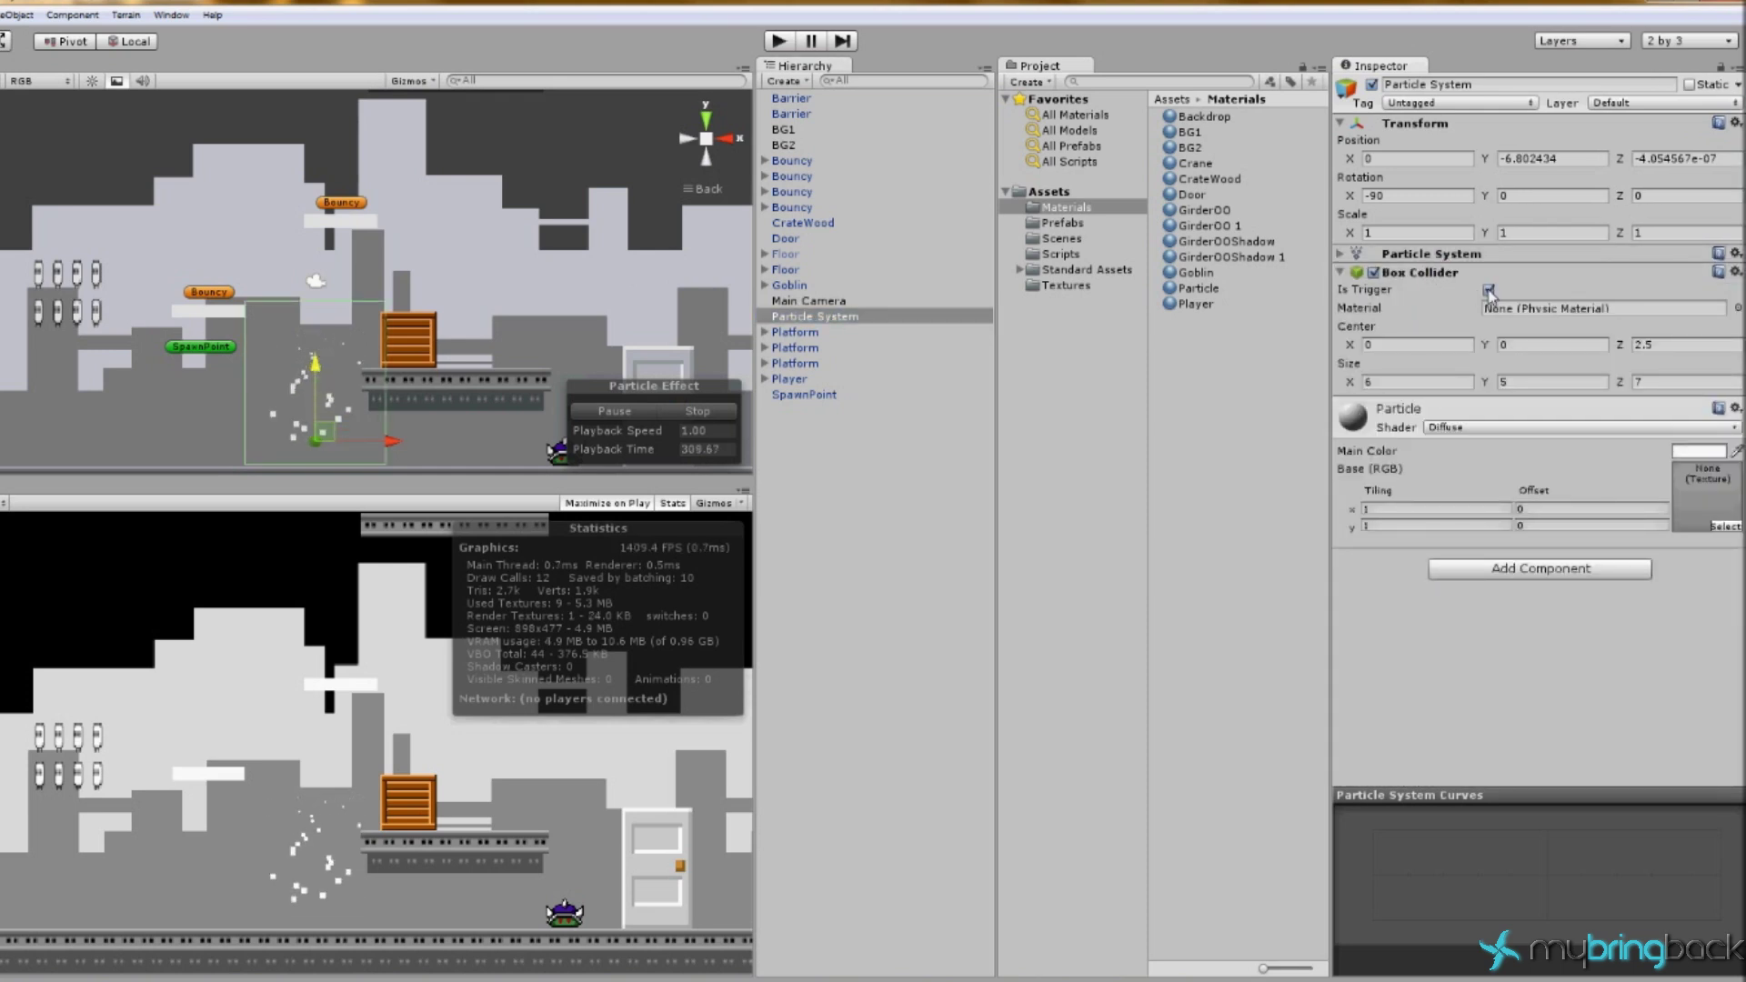
{"action": "left_click", "coordinate": [1441, 273]}
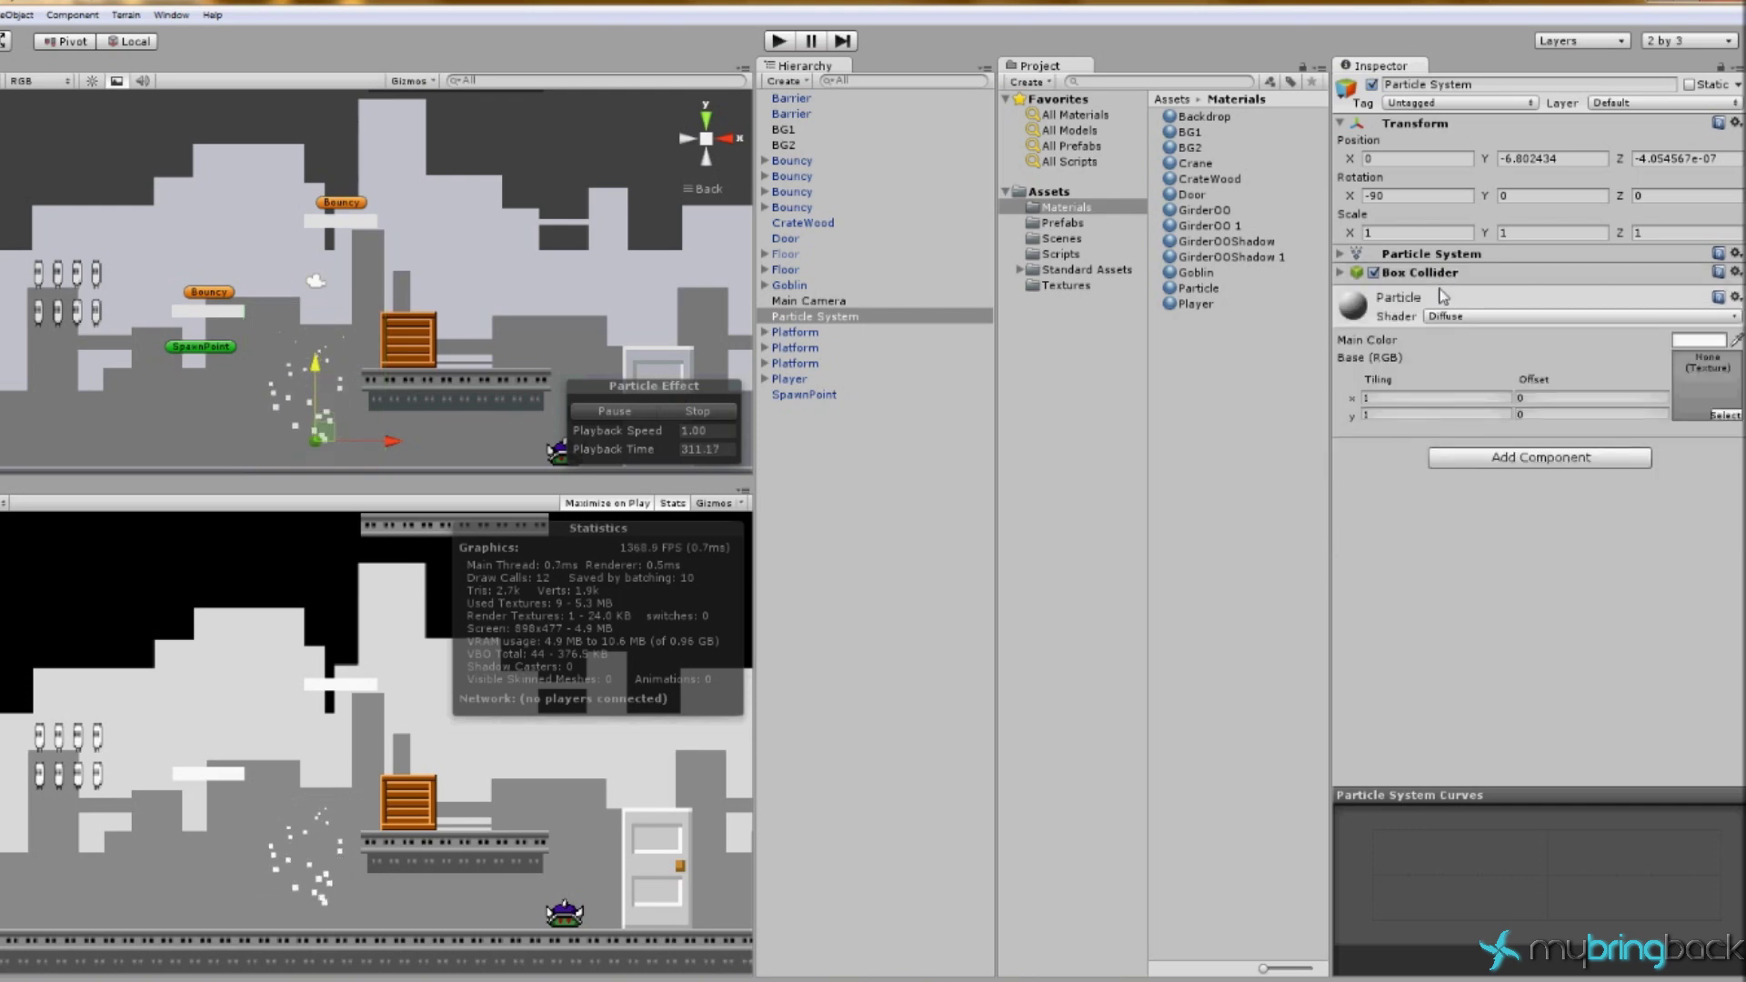
{"action": "left_click", "coordinate": [1419, 303]}
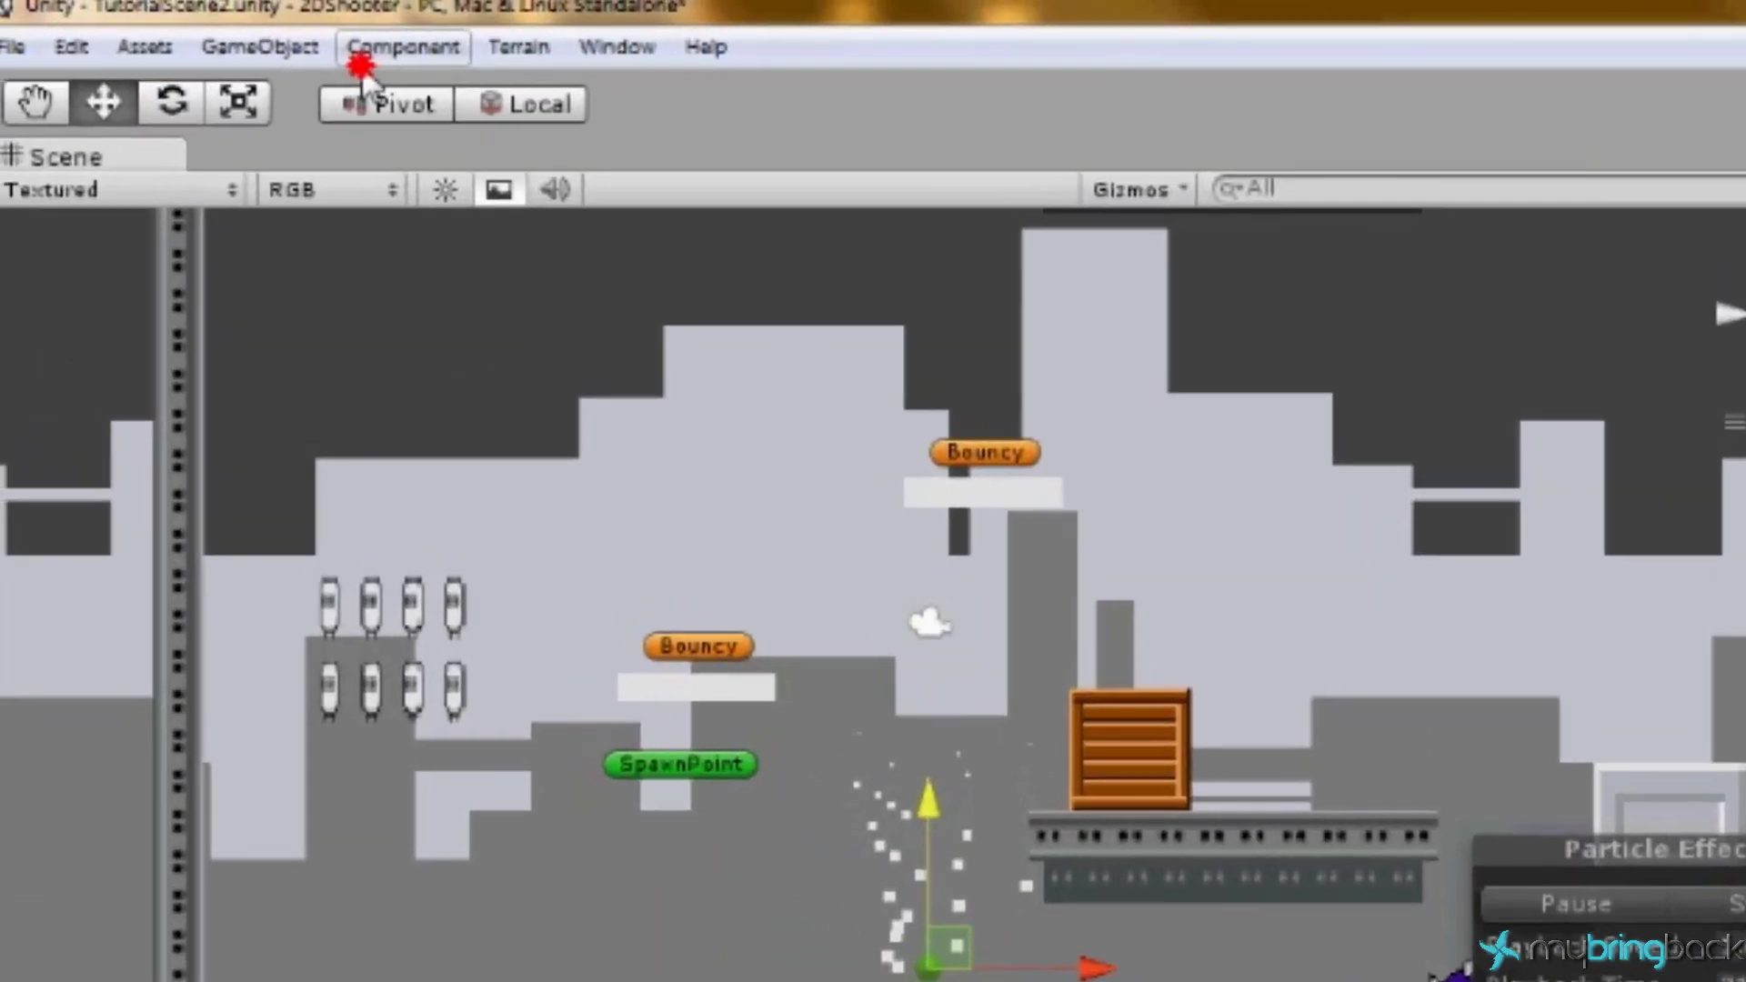
Step: Add a Light component from Component > Rendering > Light
{"action": "left_click", "coordinate": [125, 20]}
{"action": "mouse_move", "coordinate": [109, 111]}
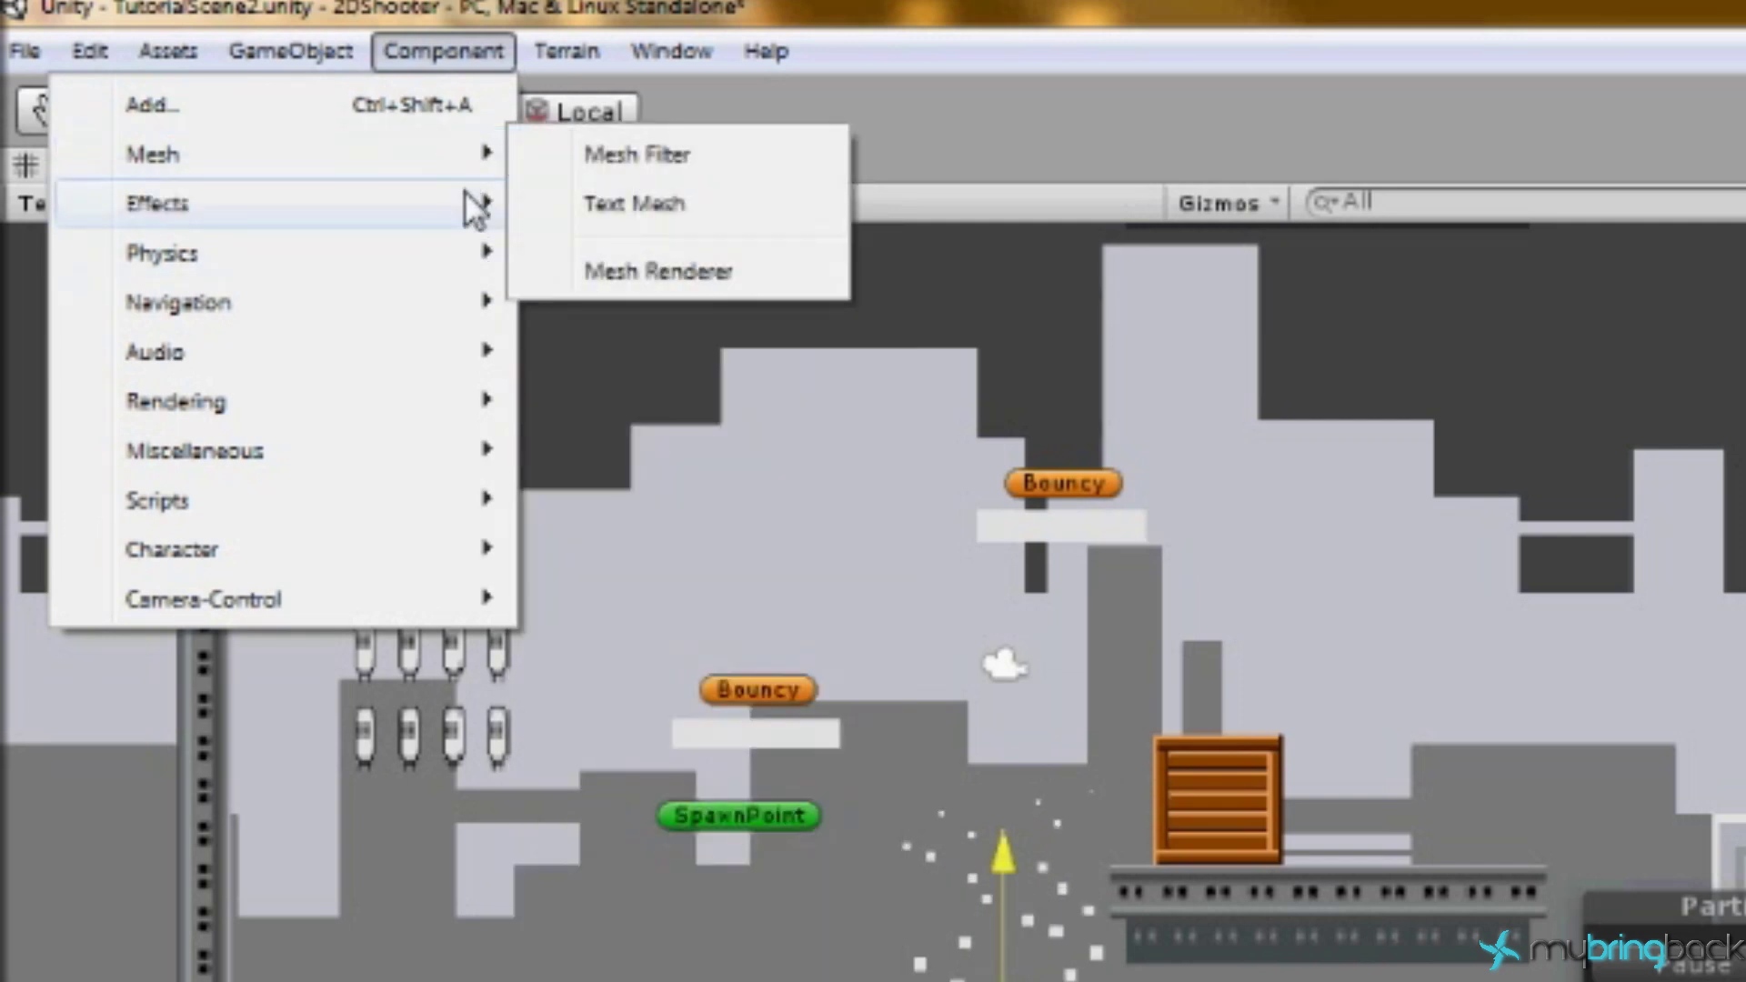
{"action": "mouse_move", "coordinate": [450, 411]}
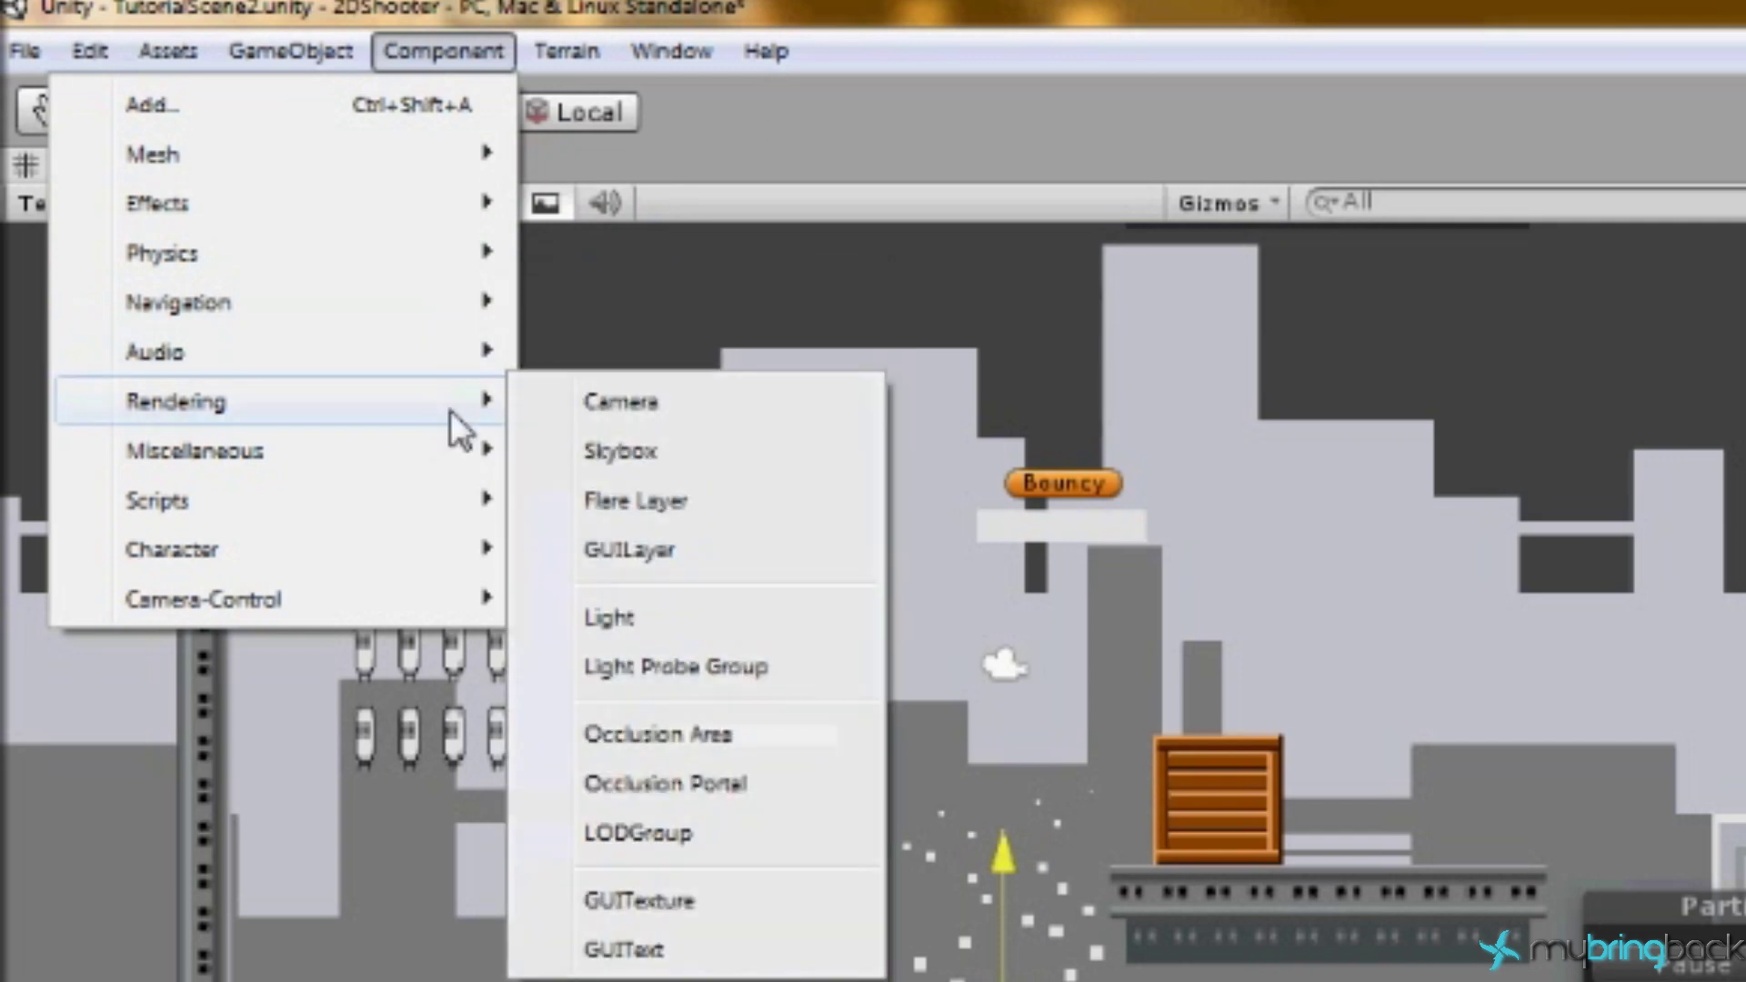
{"action": "left_click", "coordinate": [706, 622]}
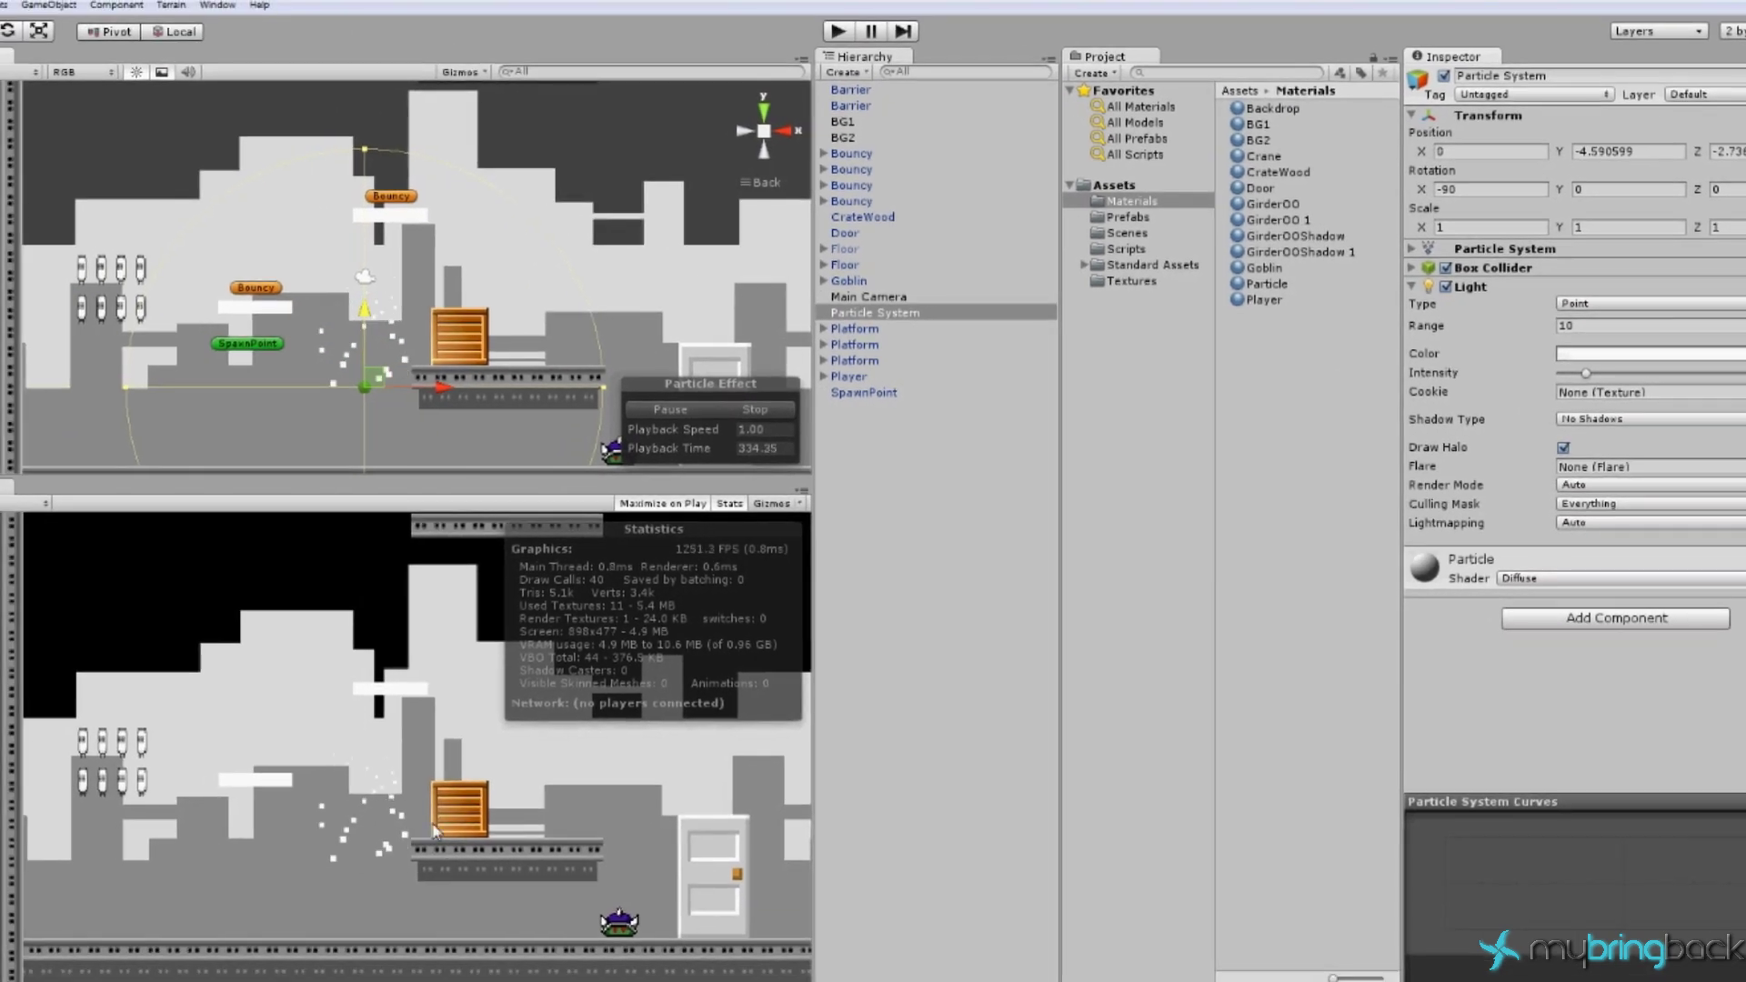
Step: Move the particle effect onto the crate, brighten the light and tint it red
{"action": "left_click_drag", "start_coordinate": [371, 382], "coordinate": [462, 334]}
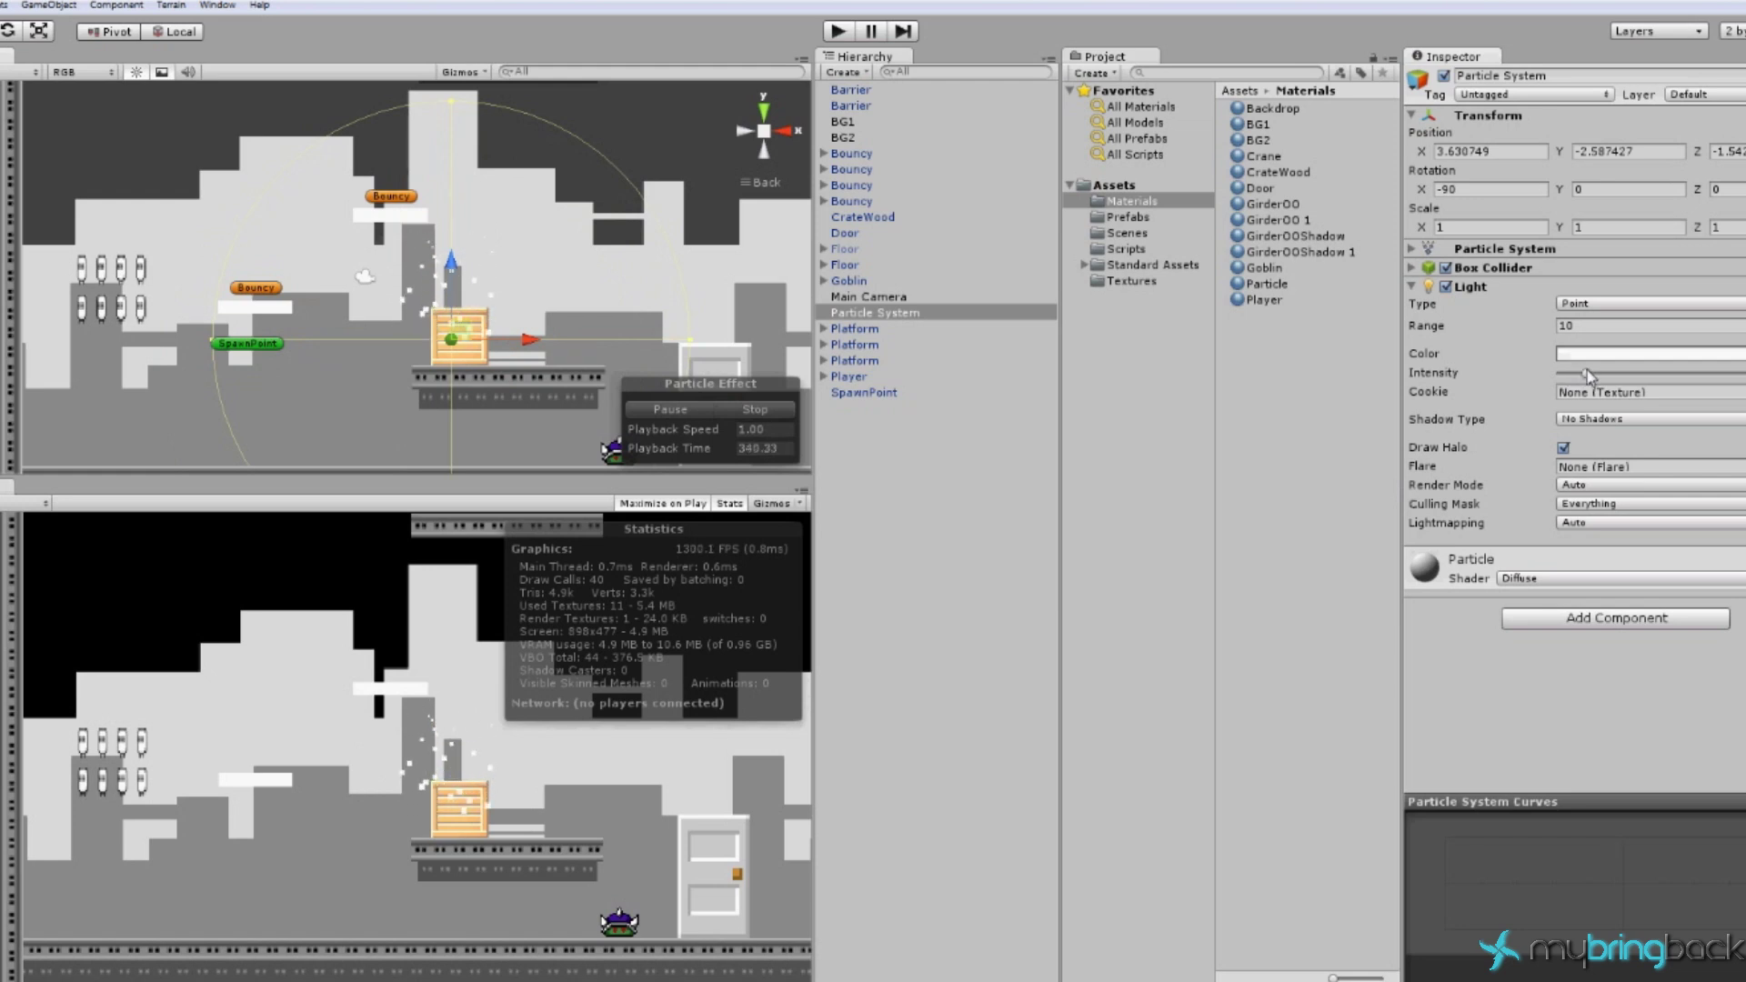
{"action": "mouse_move", "coordinate": [1585, 372]}
{"action": "left_mouse_down"}
{"action": "mouse_move", "coordinate": [1617, 375]}
{"action": "mouse_move", "coordinate": [1596, 375]}
{"action": "left_mouse_up"}
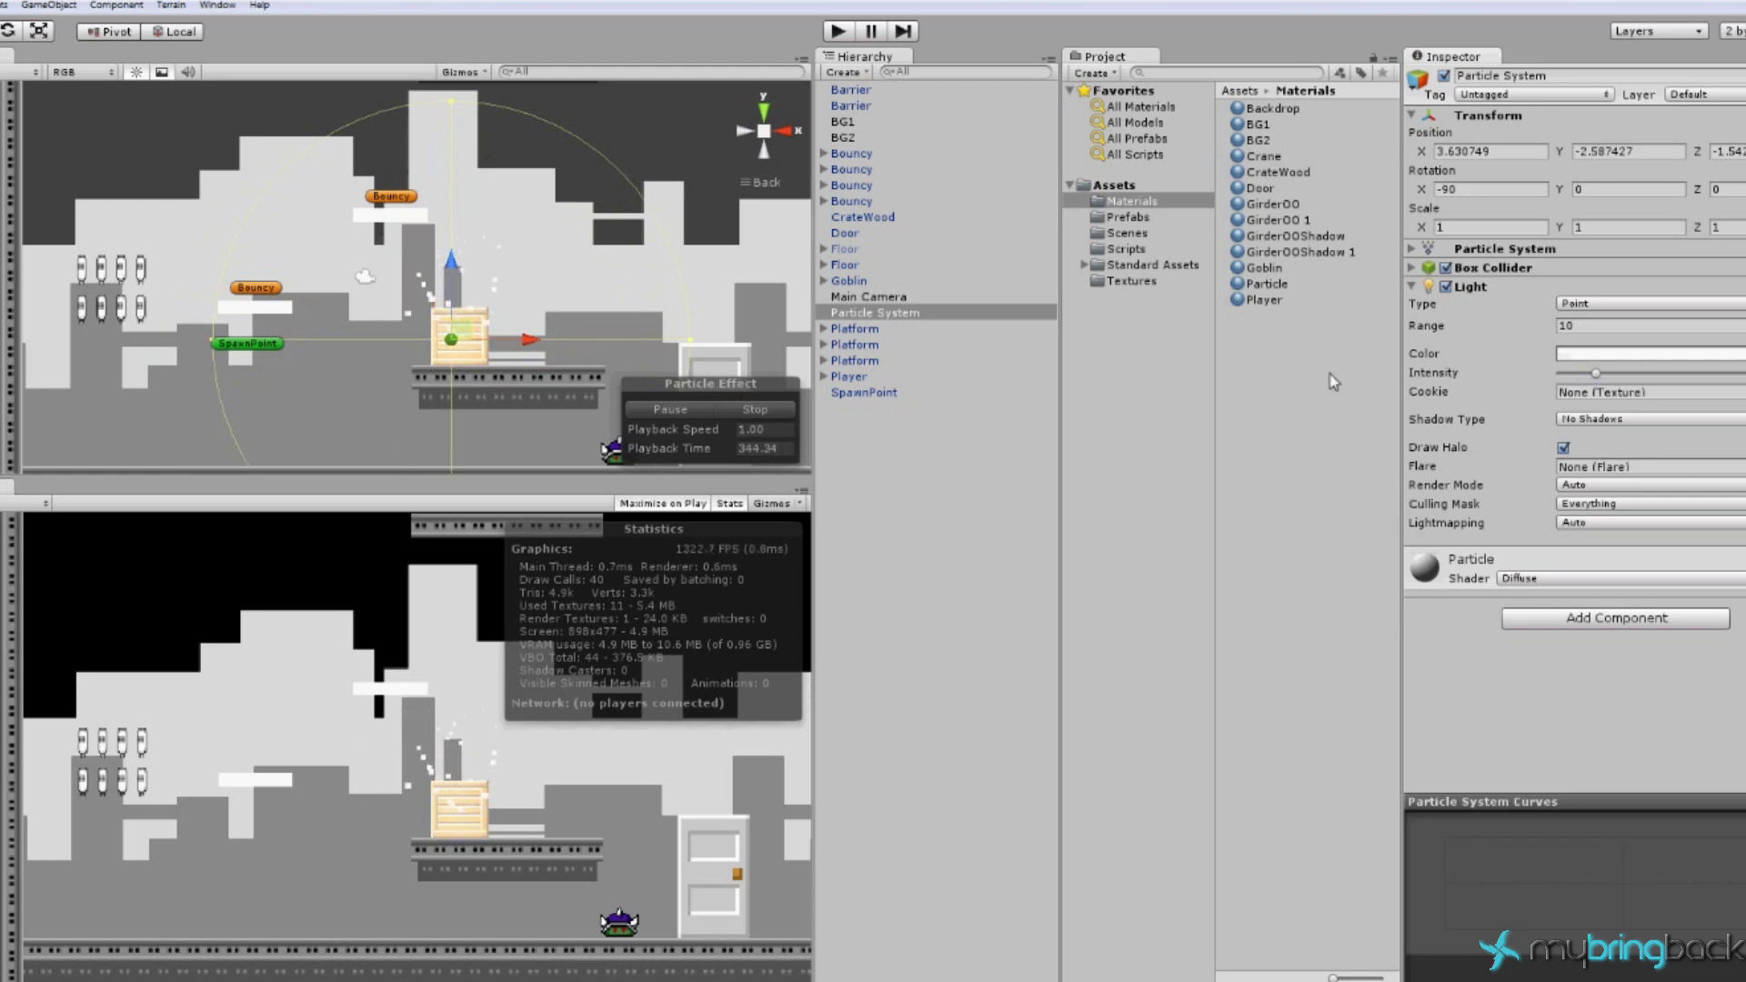
{"action": "left_click", "coordinate": [1632, 353]}
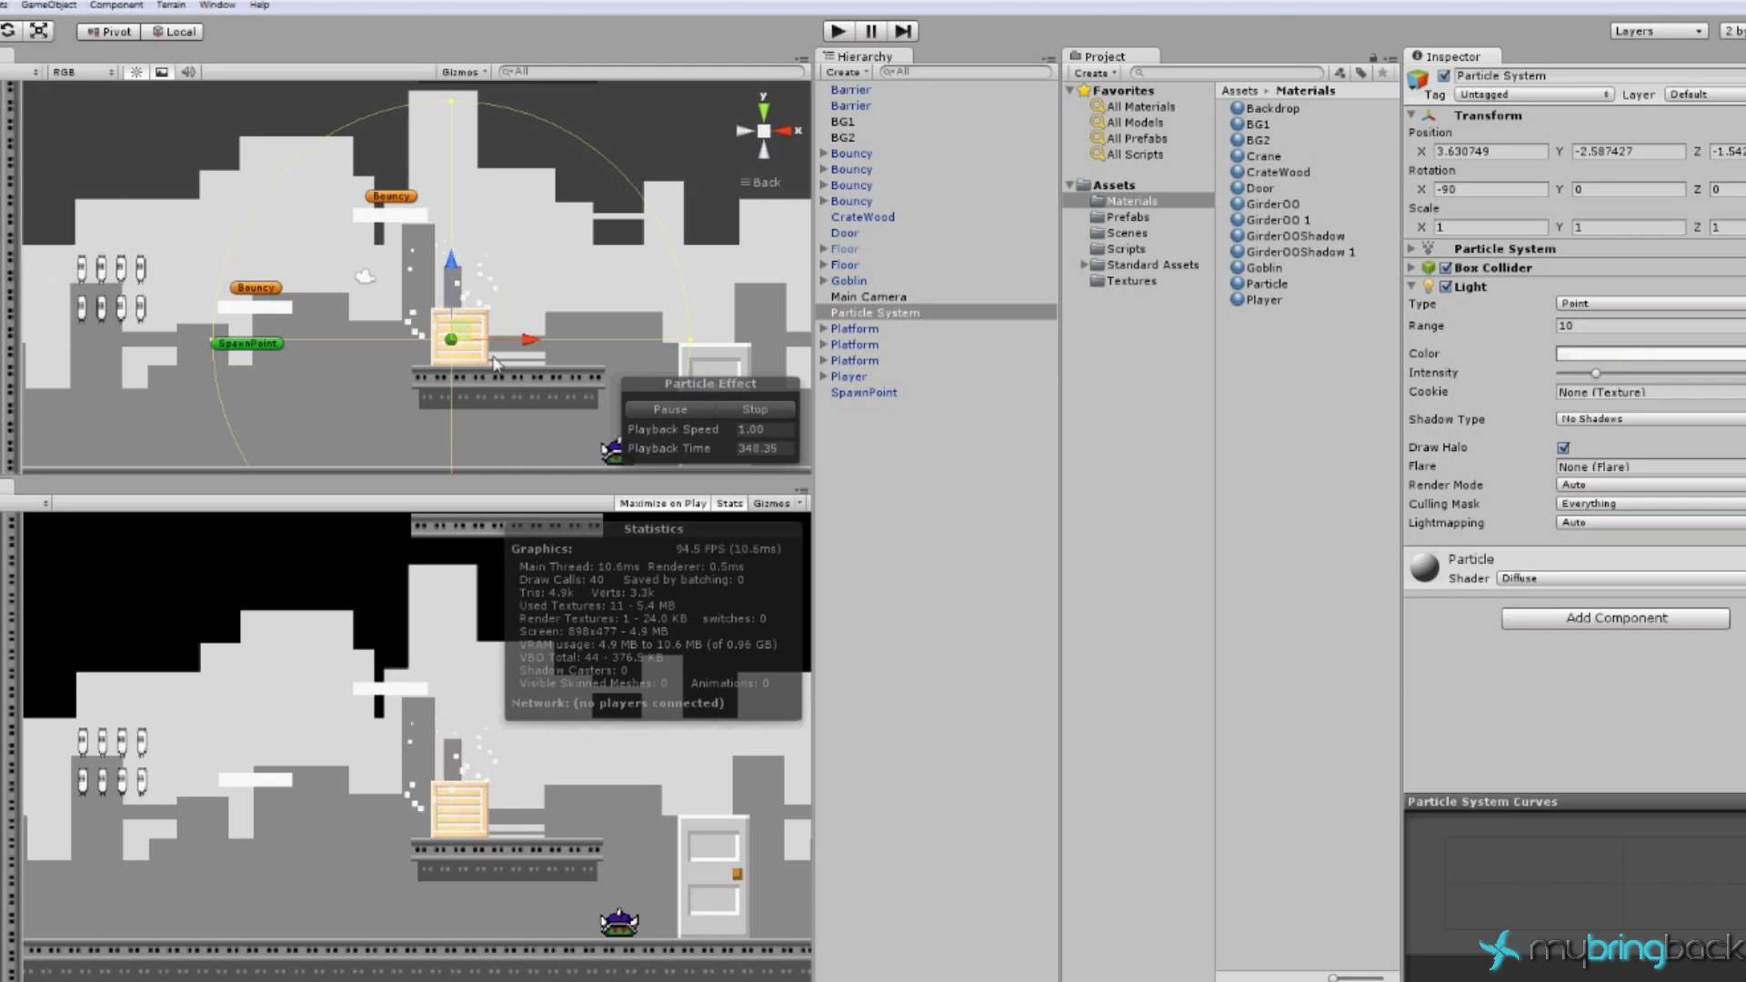
{"action": "left_click_drag", "start_coordinate": [71, 54], "coordinate": [4, 27]}
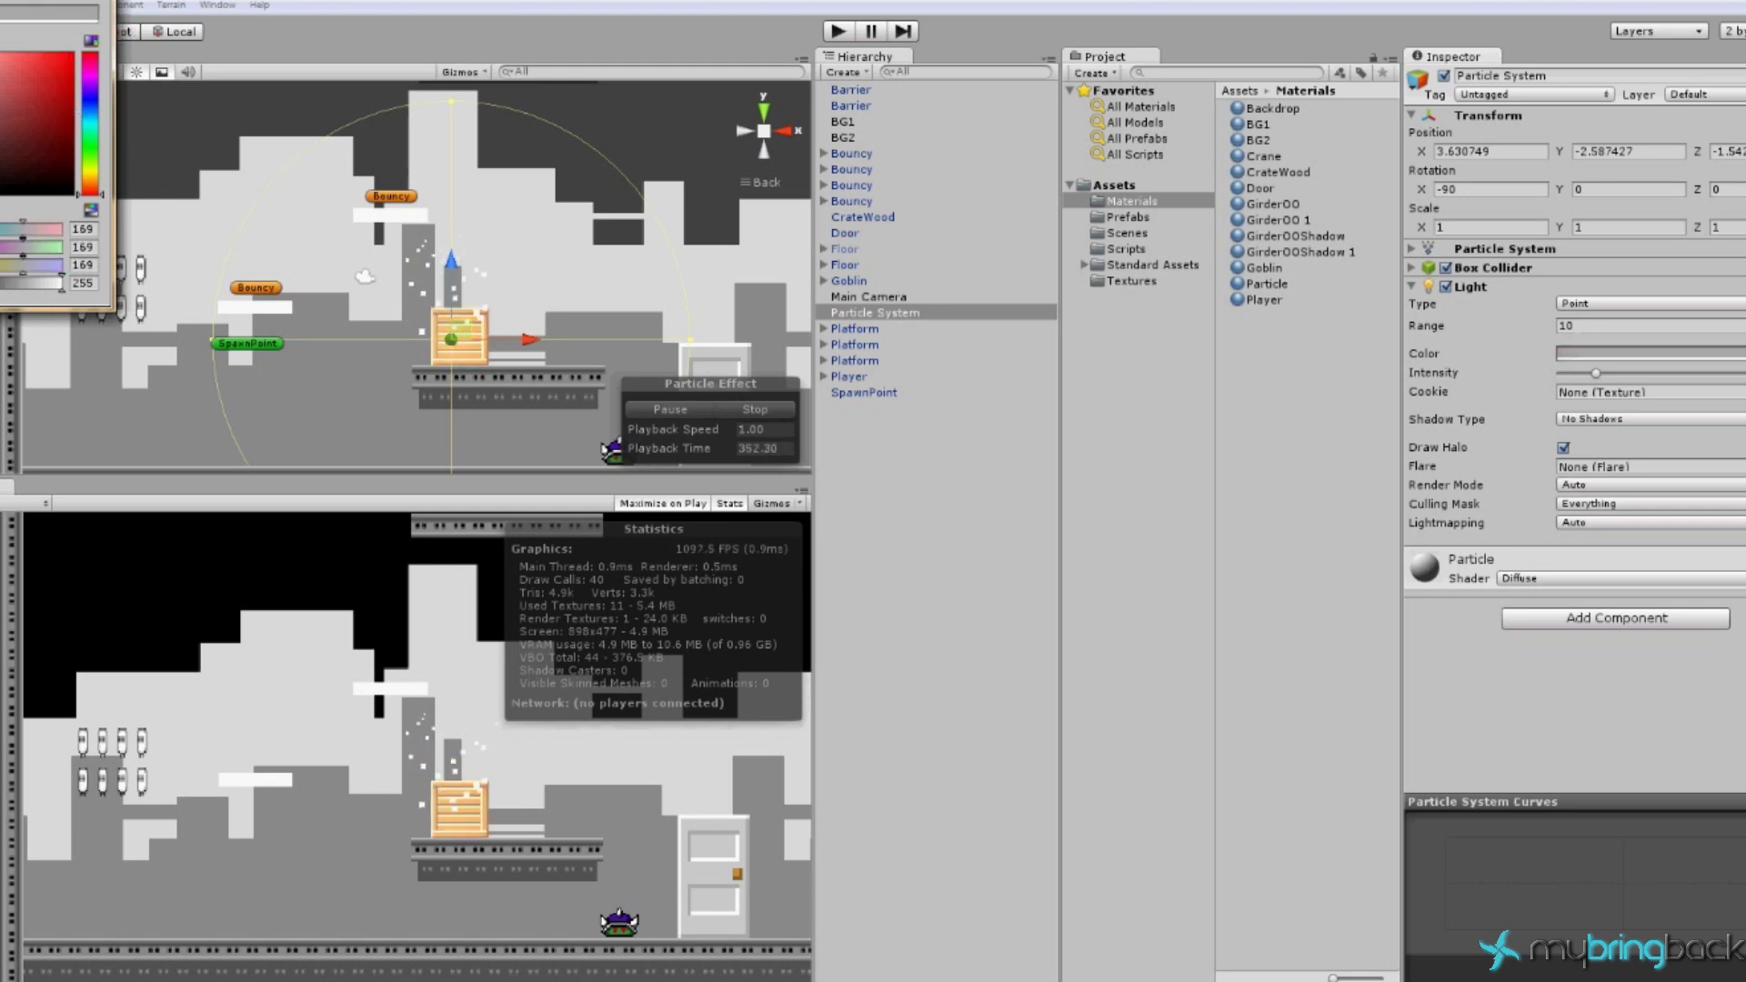
{"action": "left_click", "coordinate": [104, 4]}
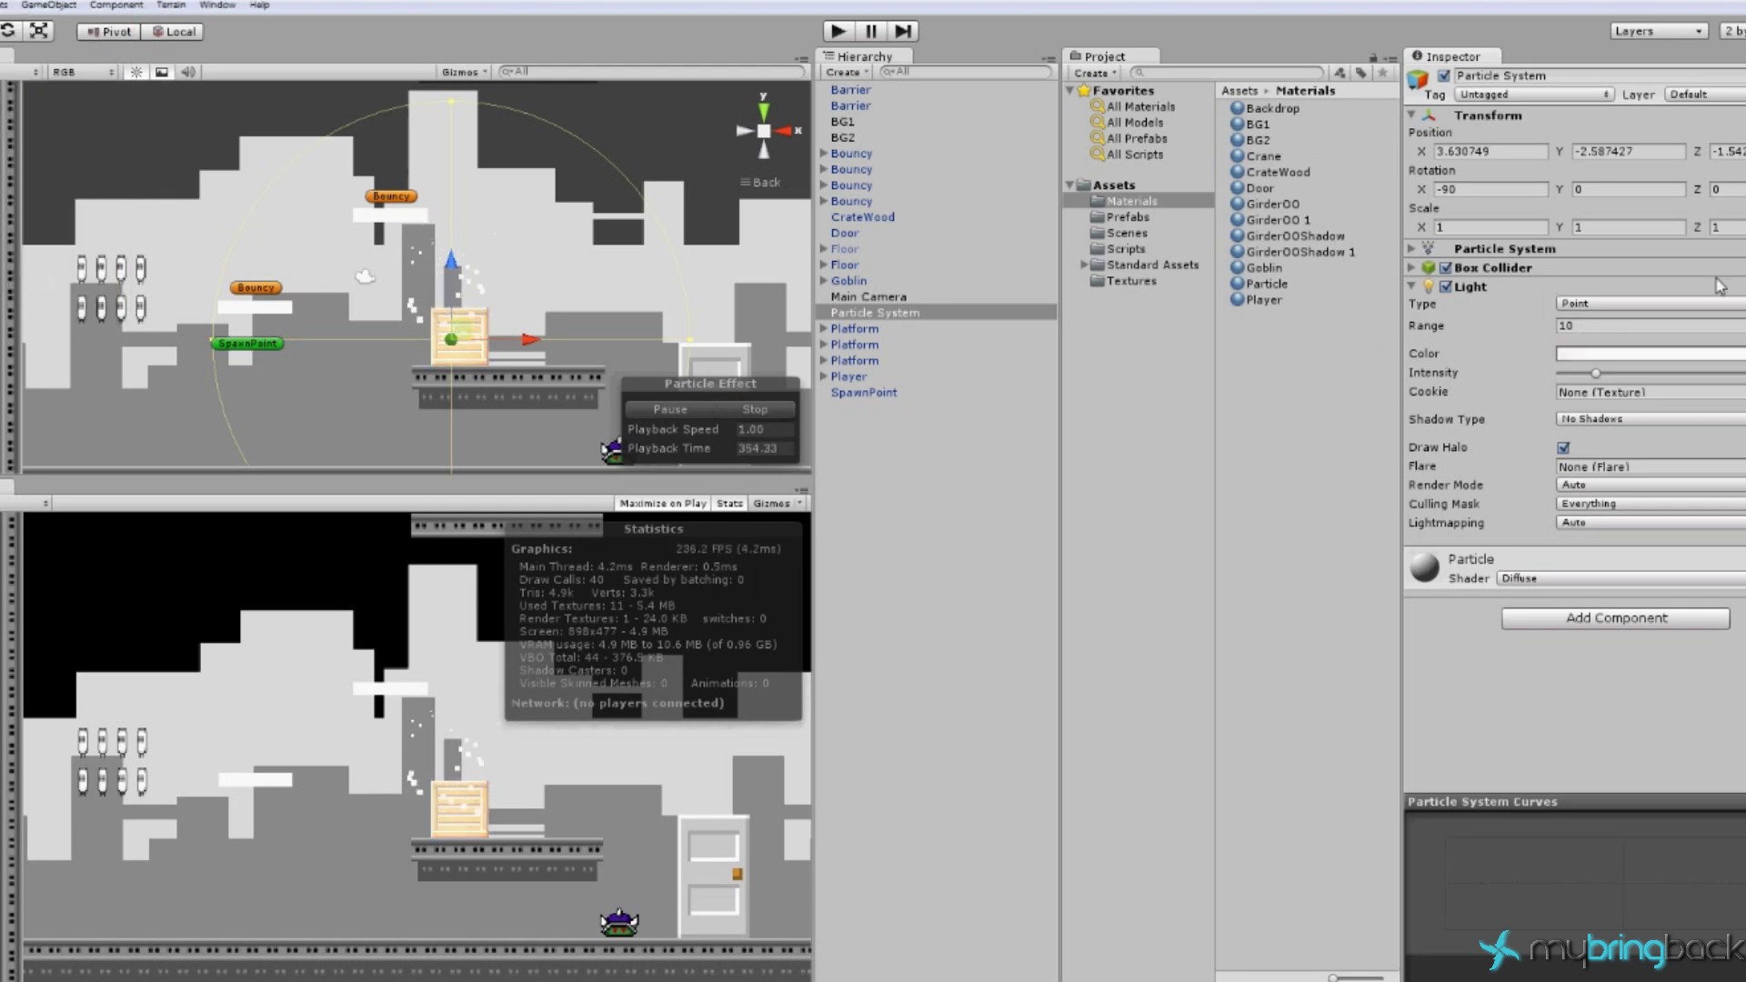
{"action": "right_click", "coordinate": [1628, 286]}
Step: Remove the Light component and shift the particle effect just below the crate
{"action": "left_click", "coordinate": [1682, 338]}
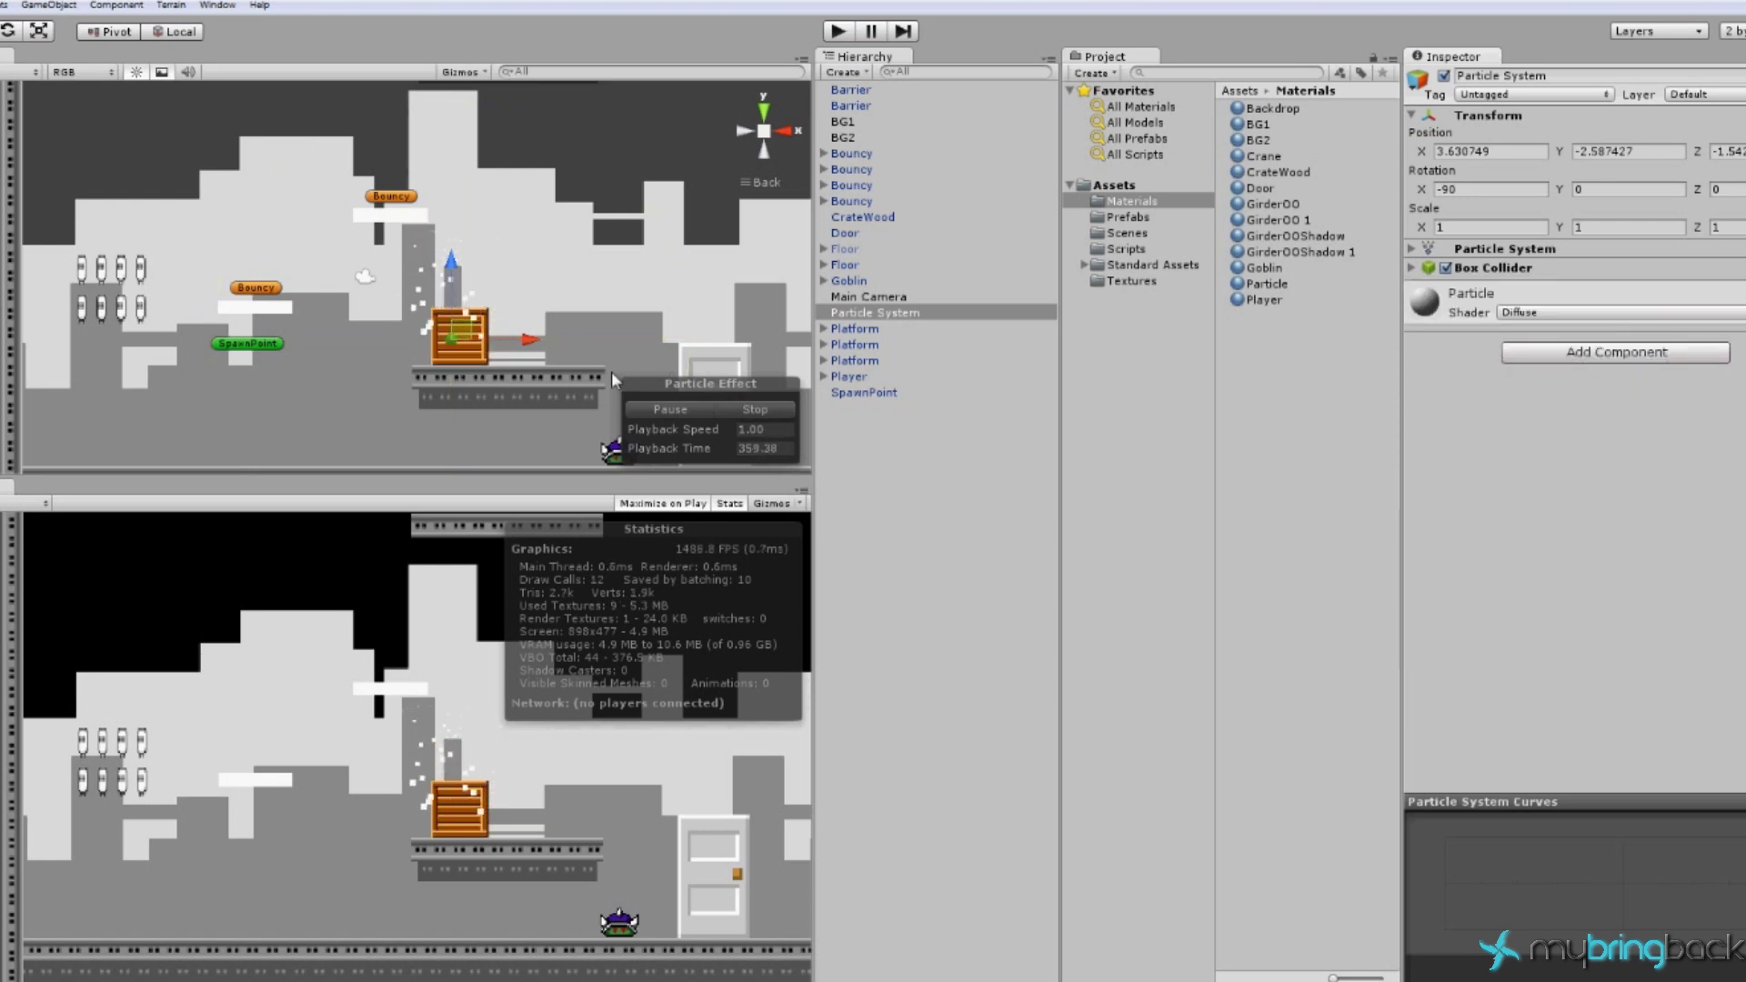
{"action": "left_click_drag", "start_coordinate": [452, 336], "coordinate": [465, 385]}
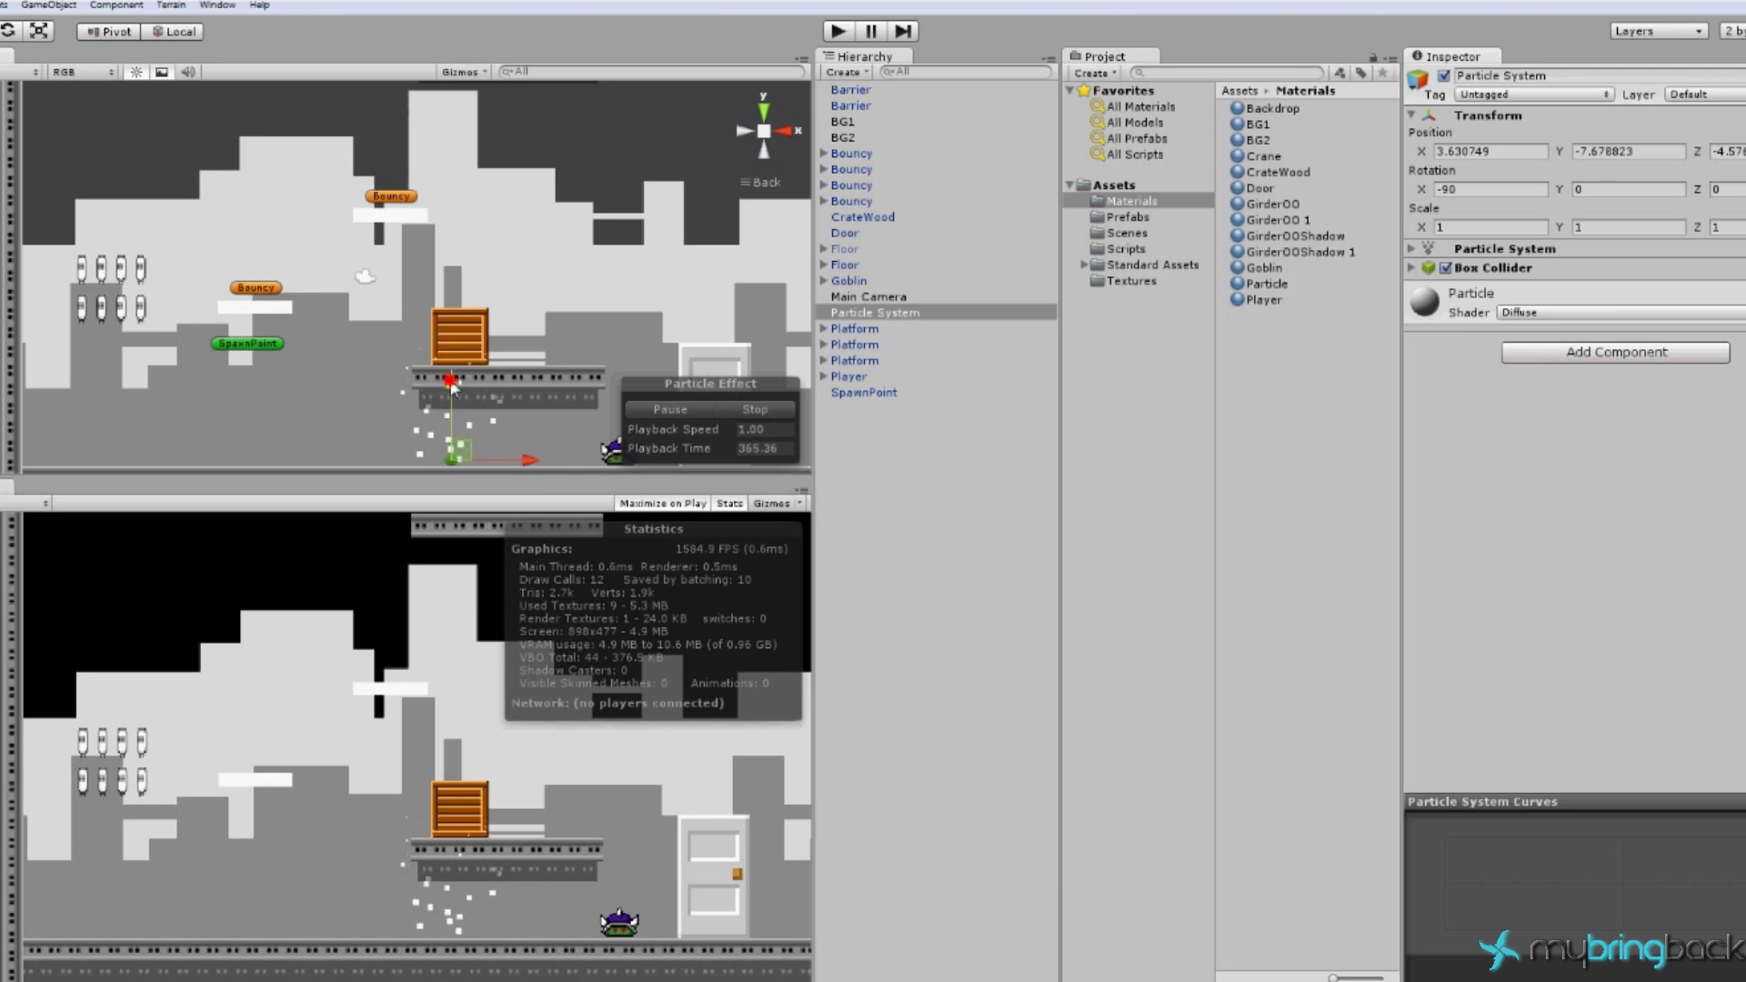
{"action": "left_click_drag", "start_coordinate": [453, 406], "coordinate": [453, 391]}
{"action": "left_click", "coordinate": [866, 309]}
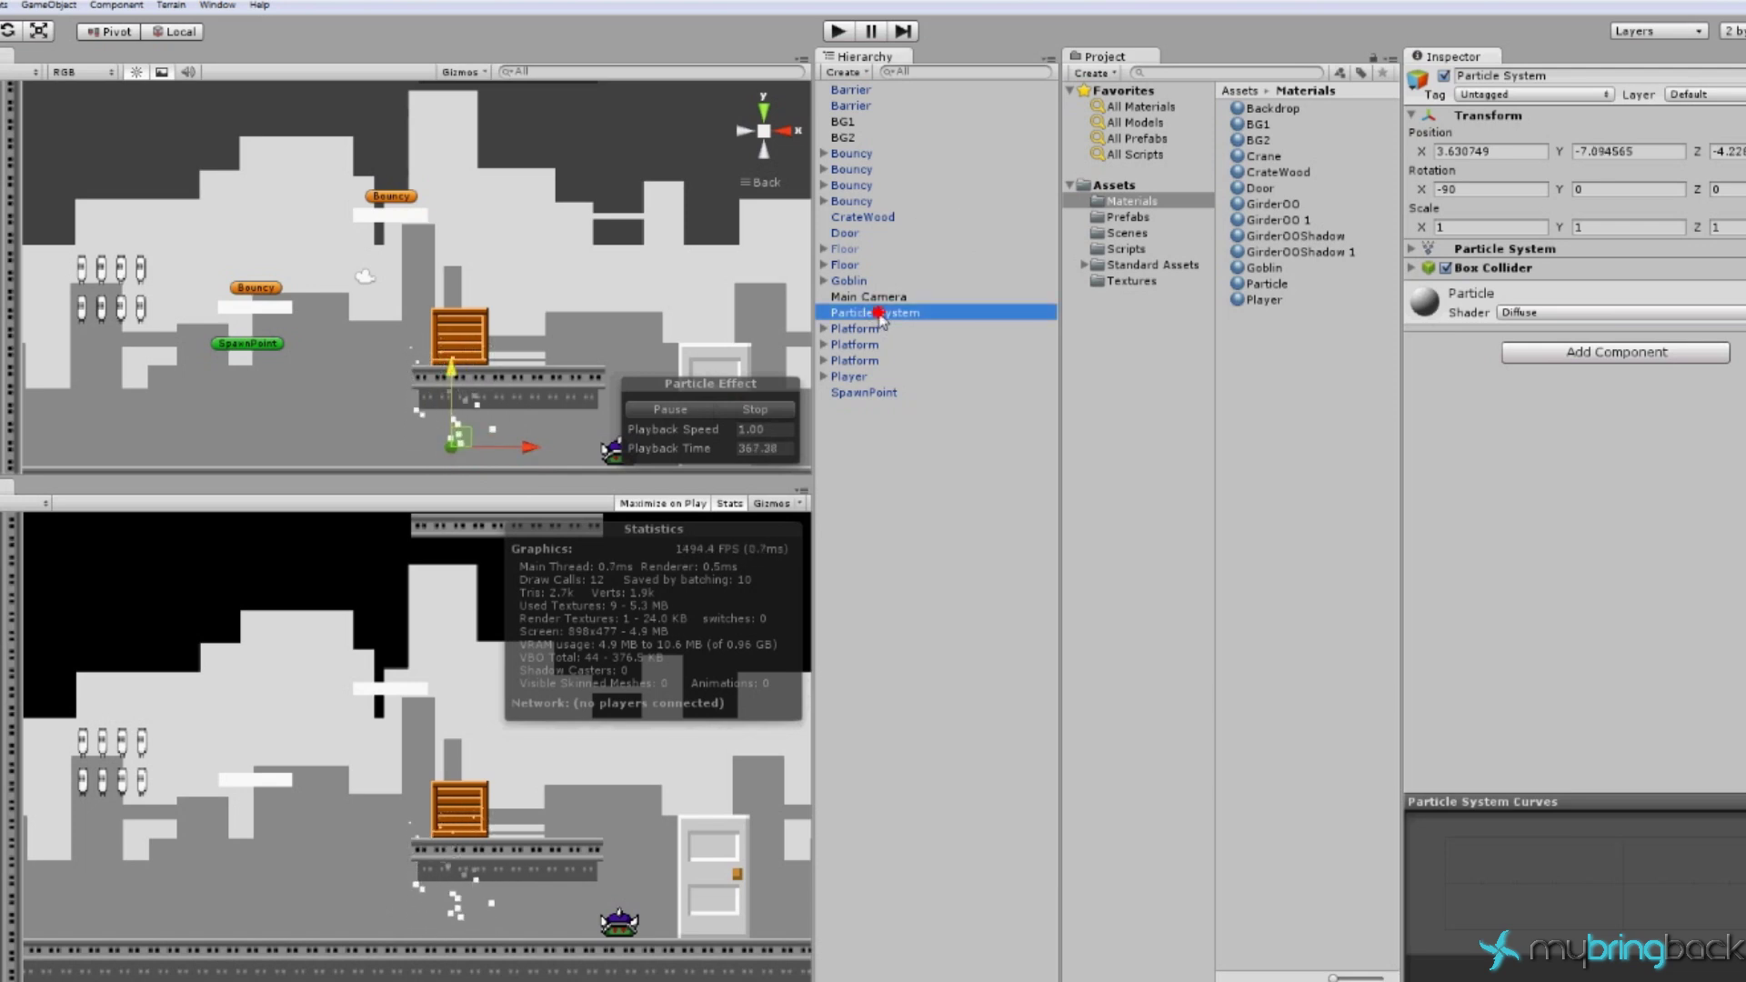
{"action": "left_click", "coordinate": [1507, 279]}
{"action": "left_click", "coordinate": [1484, 271]}
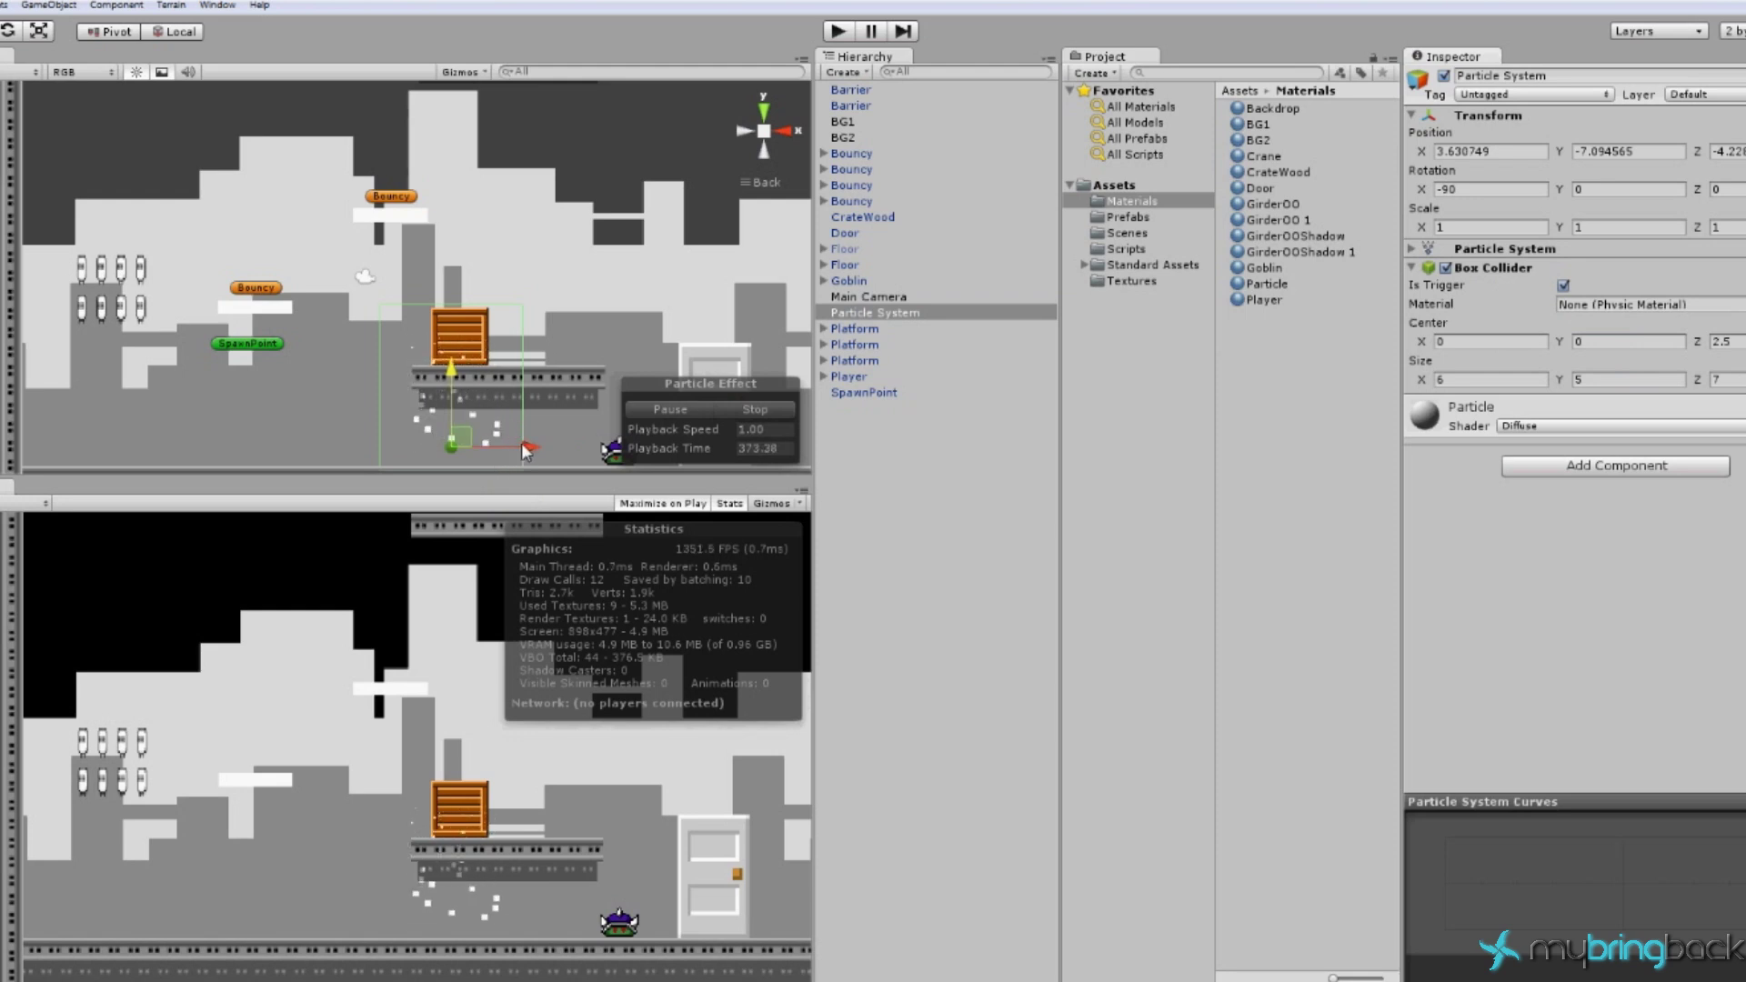
Step: Move the particle effect far right in the level to X 26.79, Y -4.59
{"action": "left_click_drag", "start_coordinate": [525, 450], "coordinate": [887, 428]}
{"action": "scroll", "coordinate": [532, 320], "scroll_direction": "down", "scroll_amount": 5}
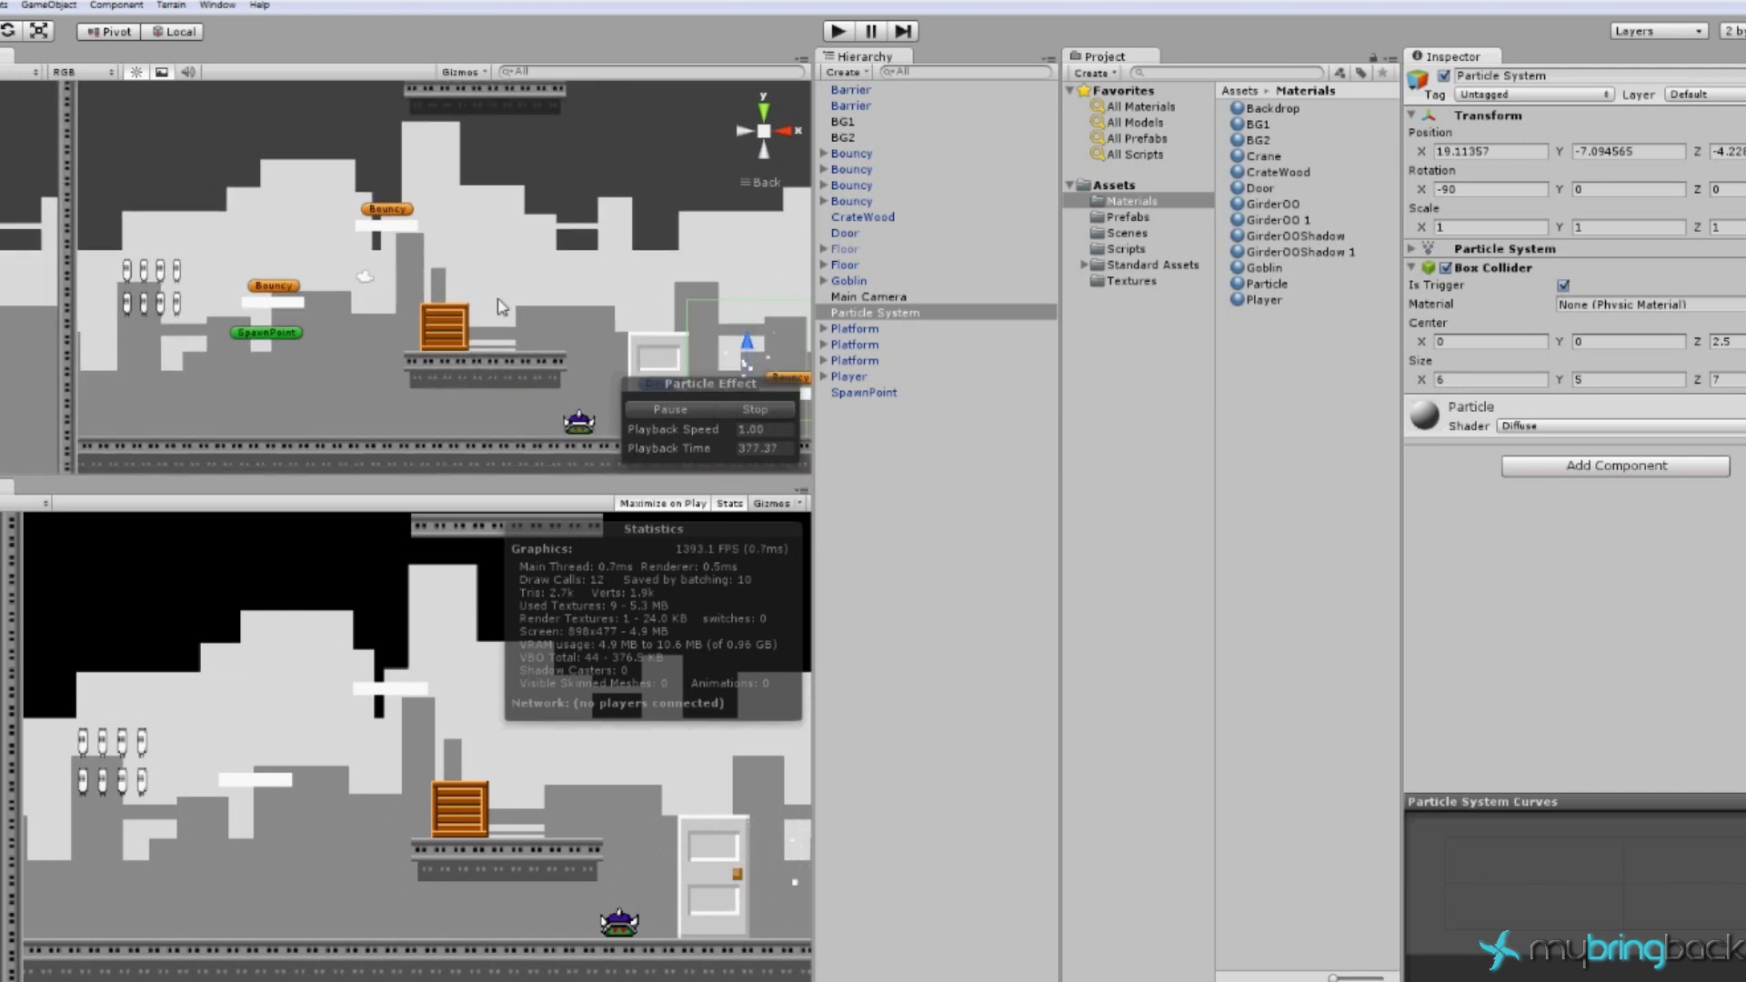
{"action": "left_click_drag", "start_coordinate": [683, 370], "coordinate": [771, 341]}
{"action": "left_click_drag", "start_coordinate": [696, 289], "coordinate": [702, 260]}
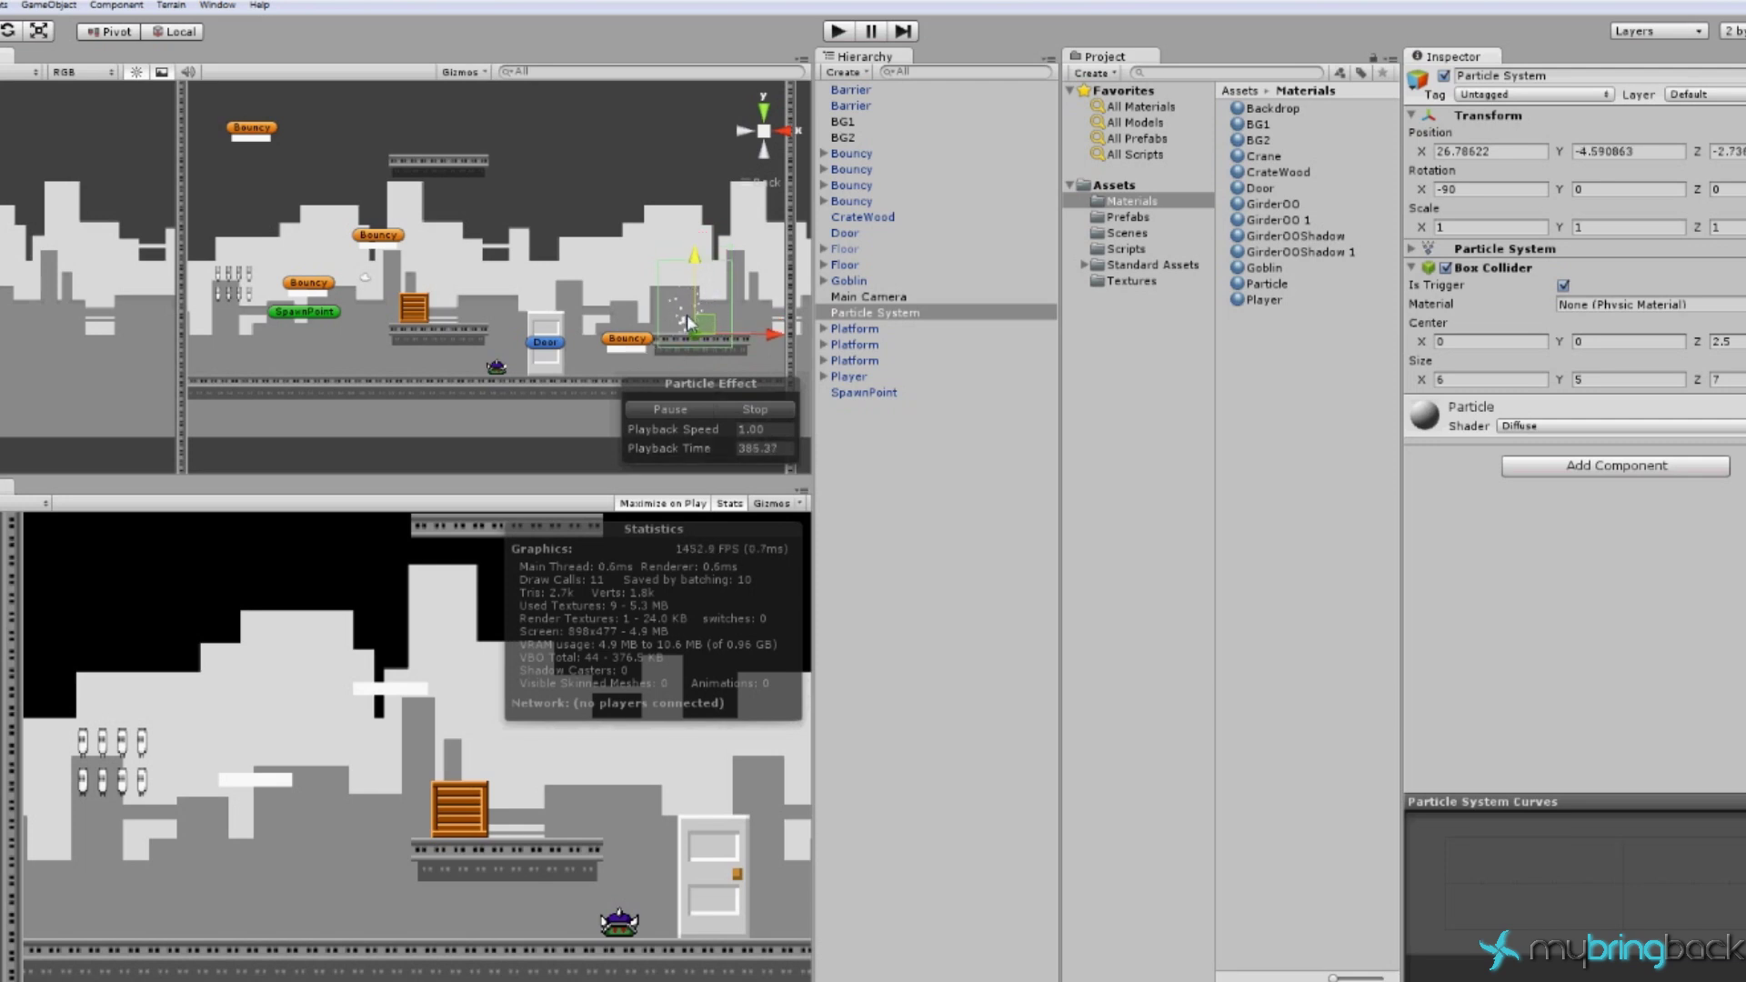
Step: Rename the Particle System object to 'Portal' in the Inspector name field
{"action": "left_click", "coordinate": [883, 312]}
{"action": "left_click", "coordinate": [1564, 78]}
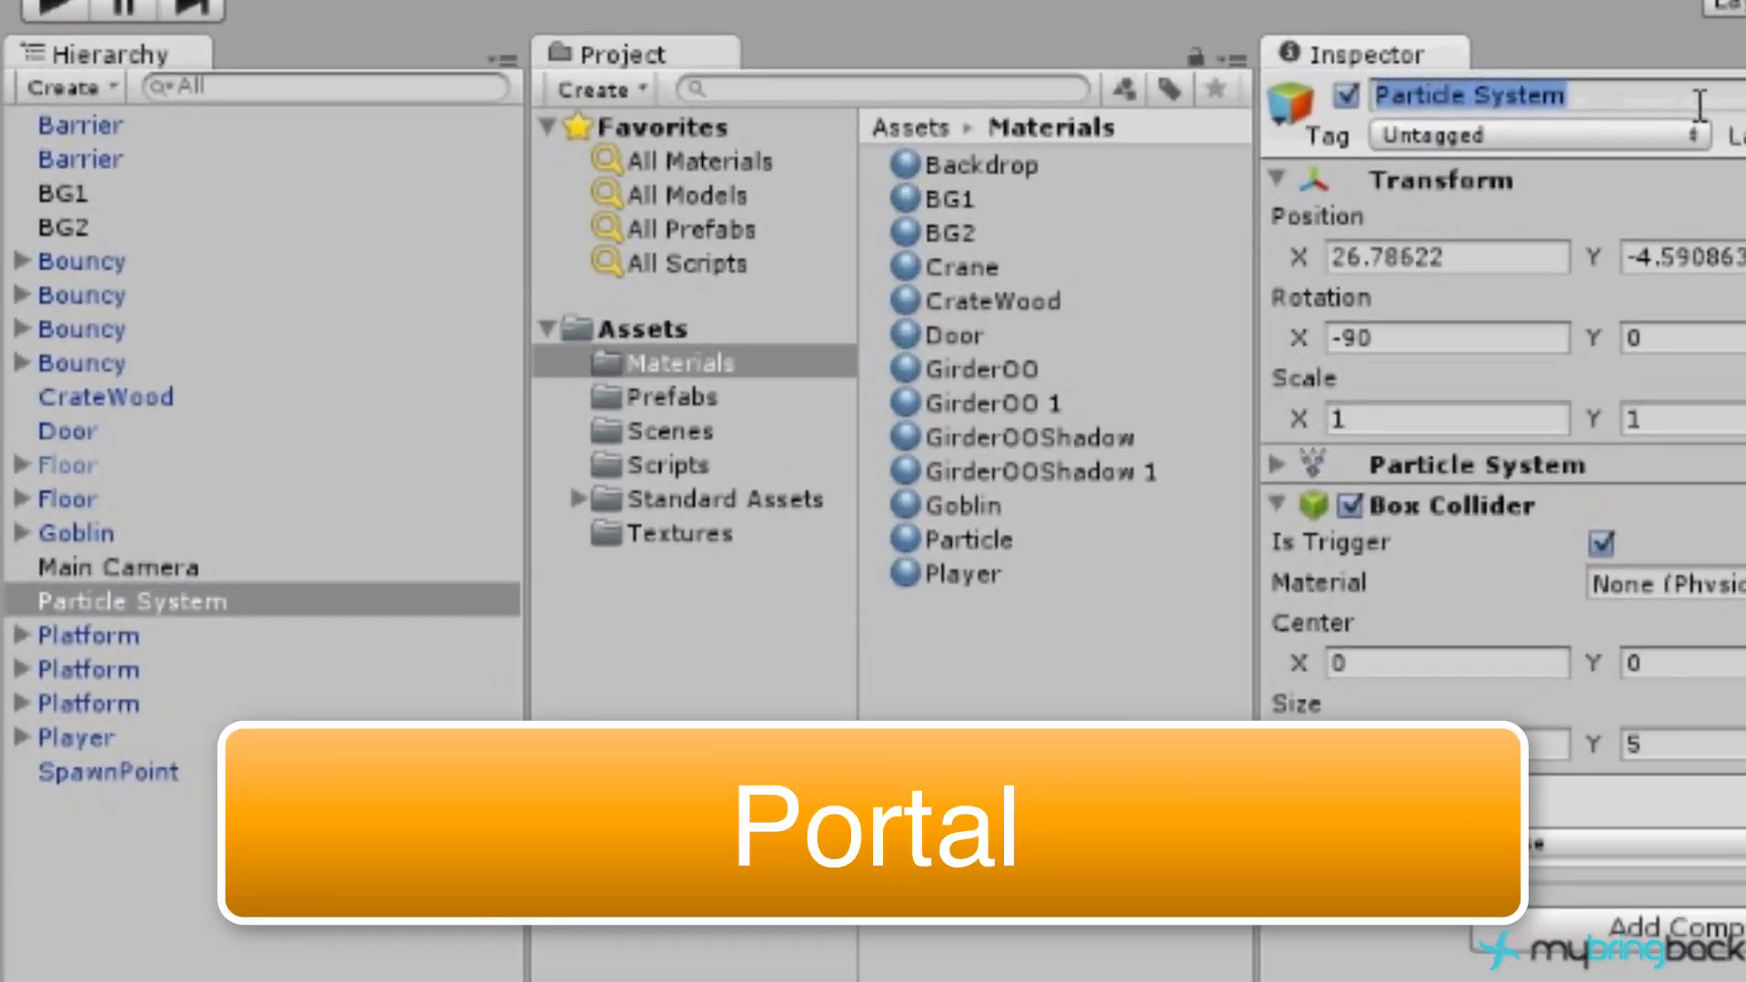
{"action": "type", "text": "Port"}
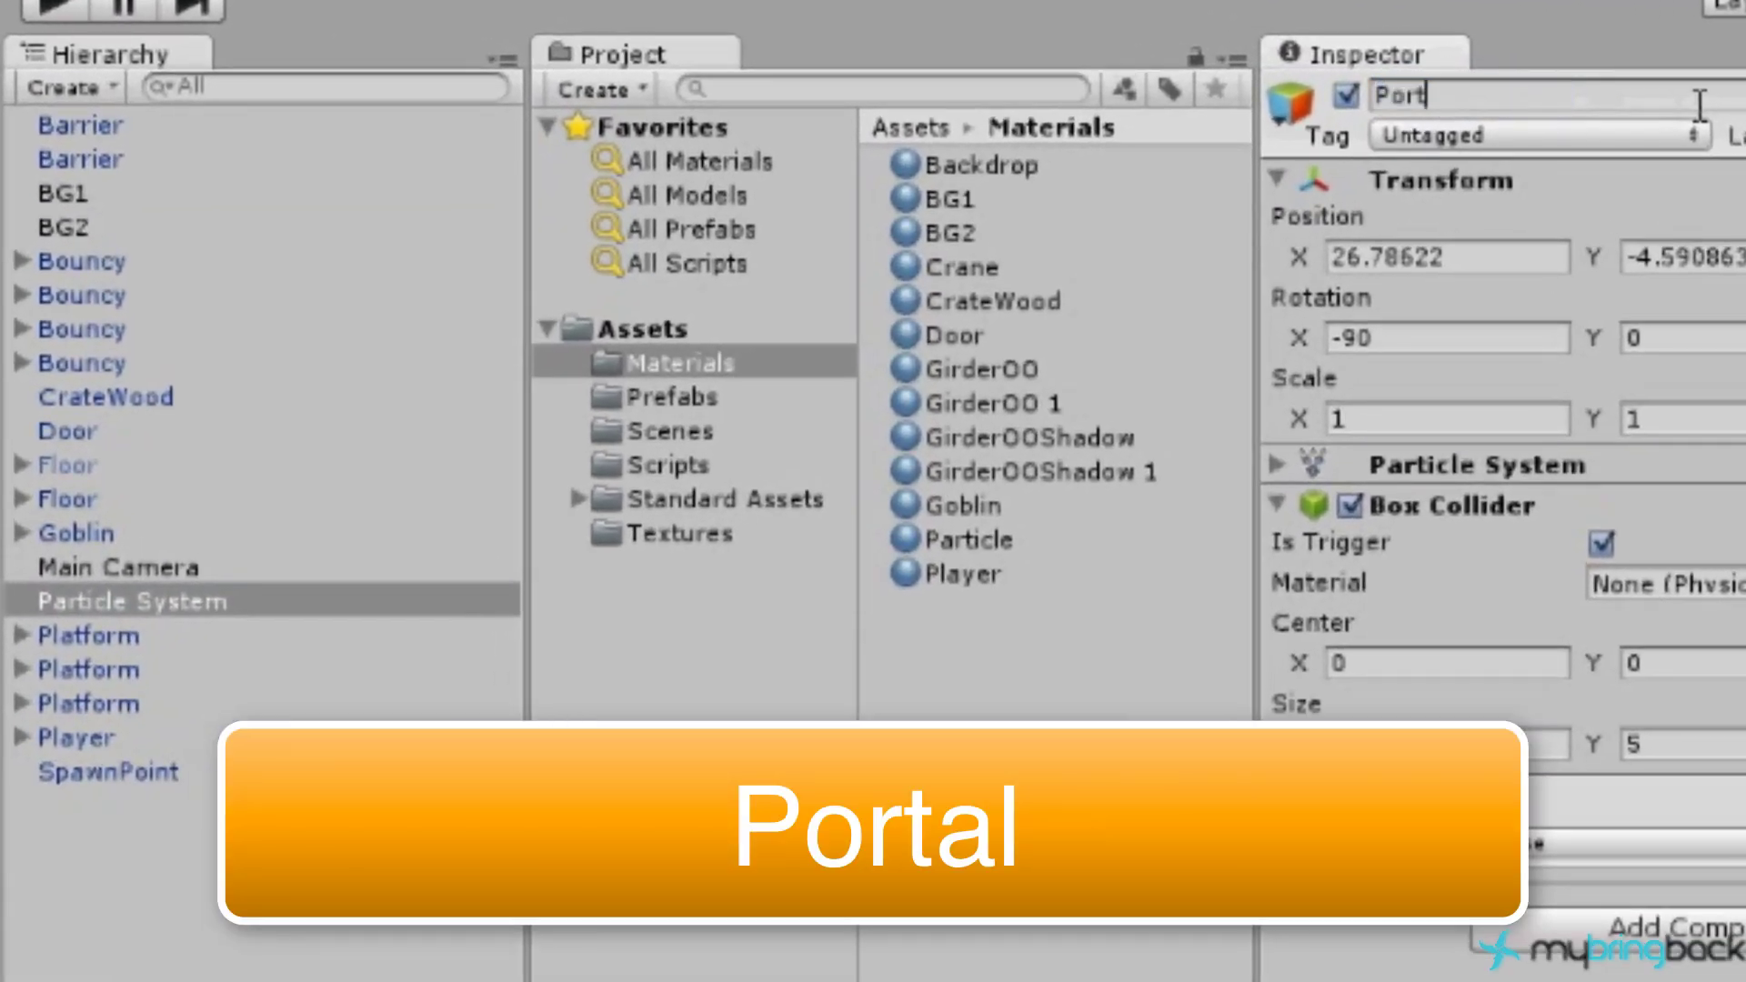
{"action": "type", "text": "al"}
{"action": "key", "text": "Return"}
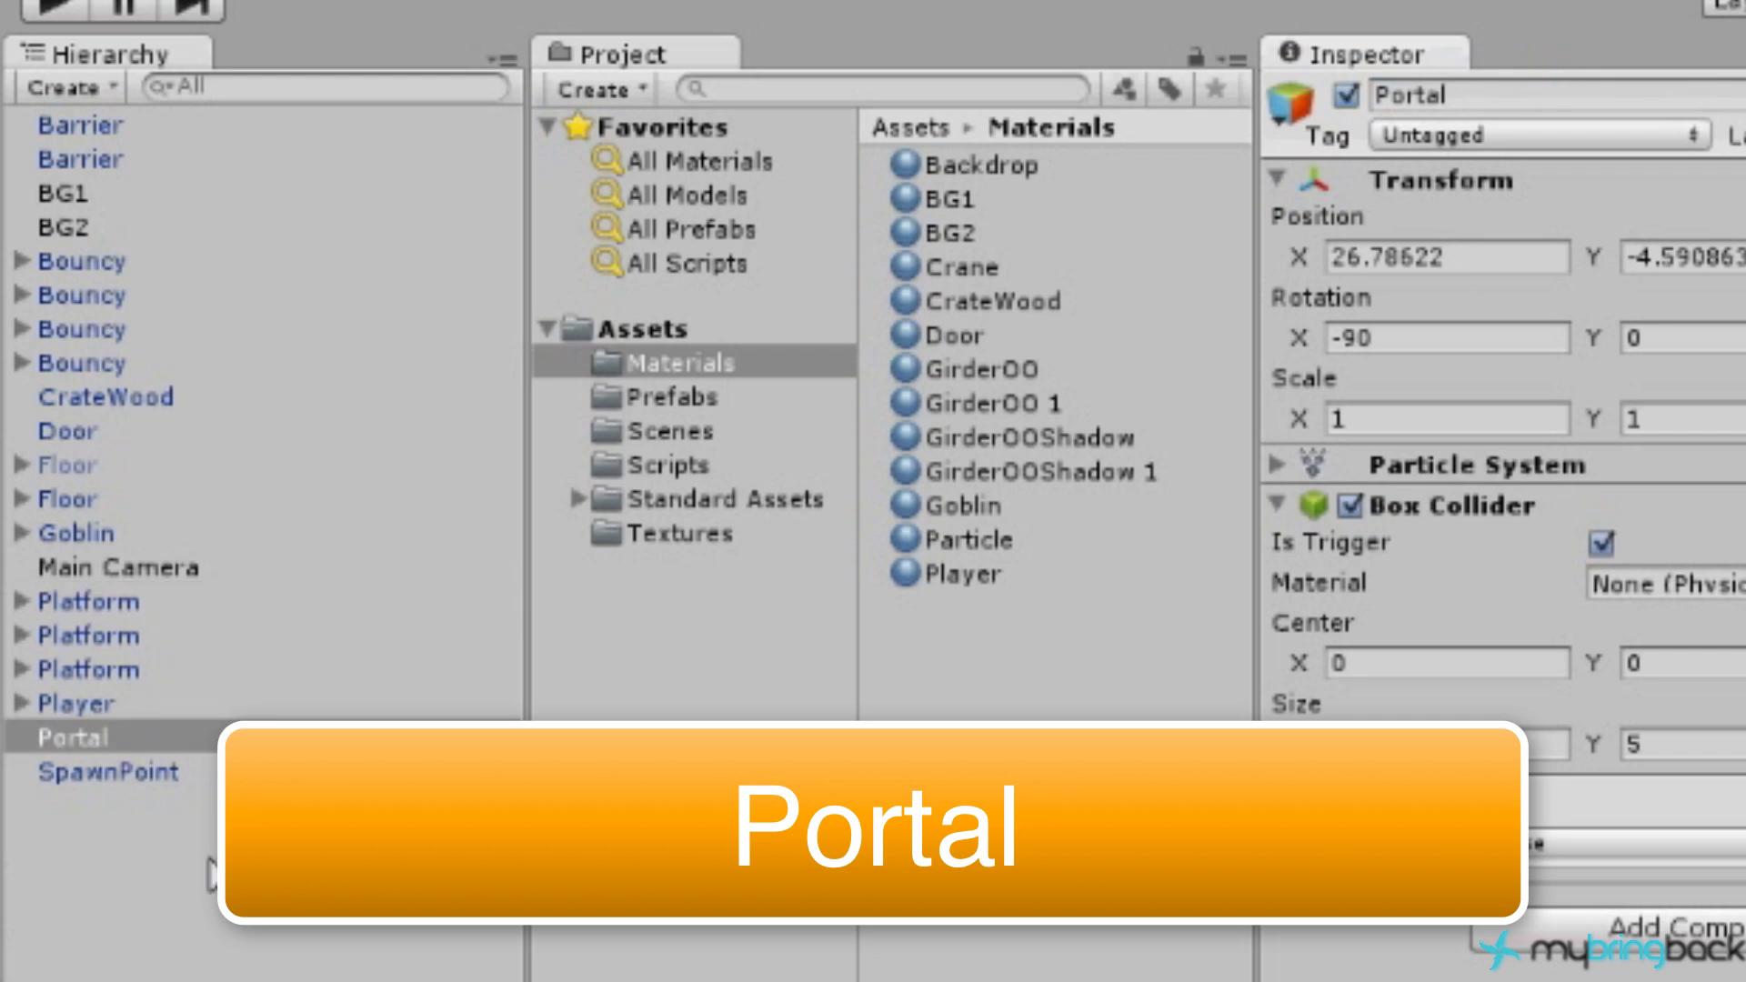